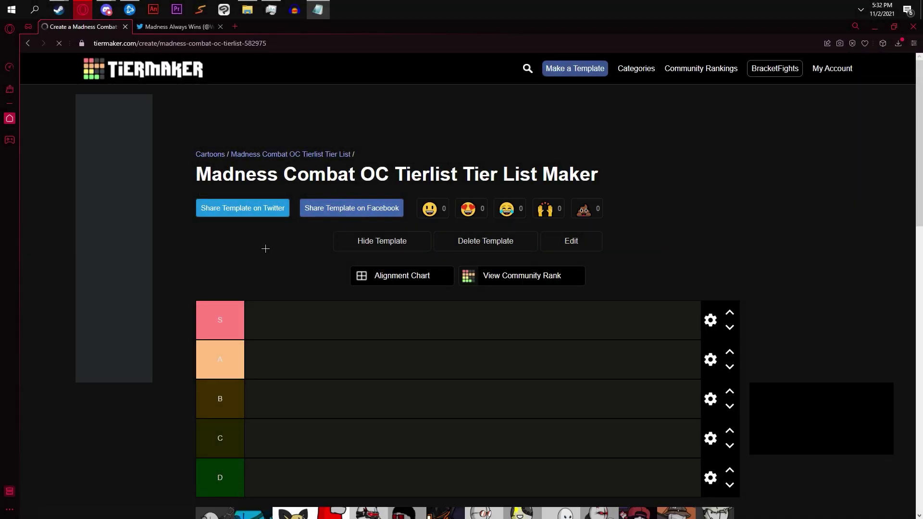
Rename the S tier's label to Hyper Lethal.
scroll(269, 240, down, 2)
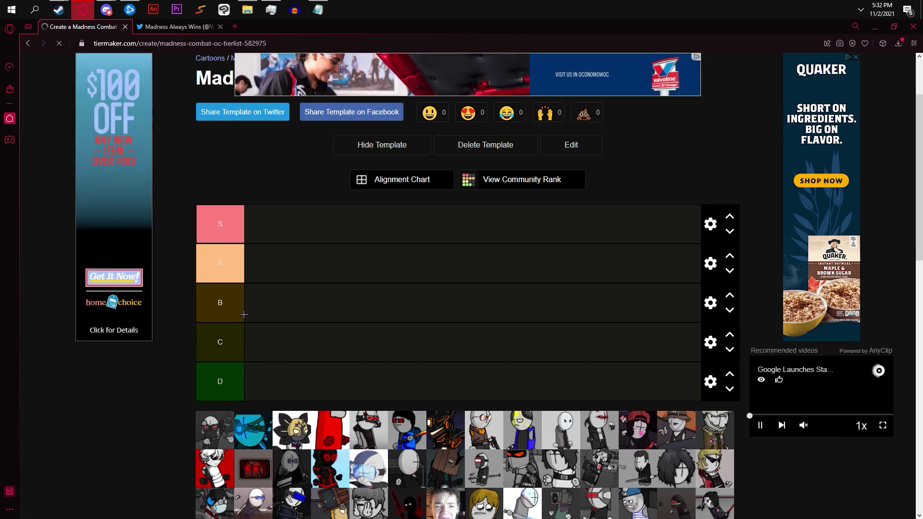
drag(214, 222, 248, 245)
key(BackSpace)
text(Hyper Lethal)
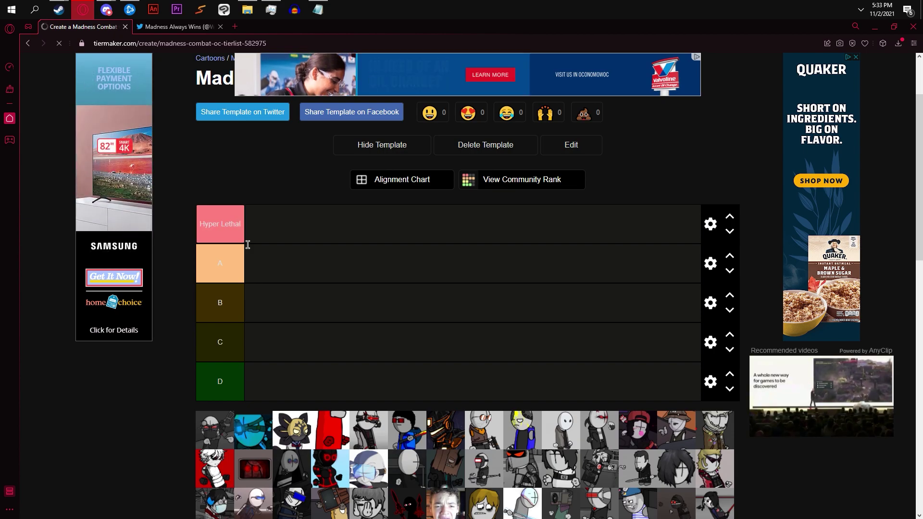
Label the new row above the S tier MADNESS and close the row settings.
double_click(221, 136)
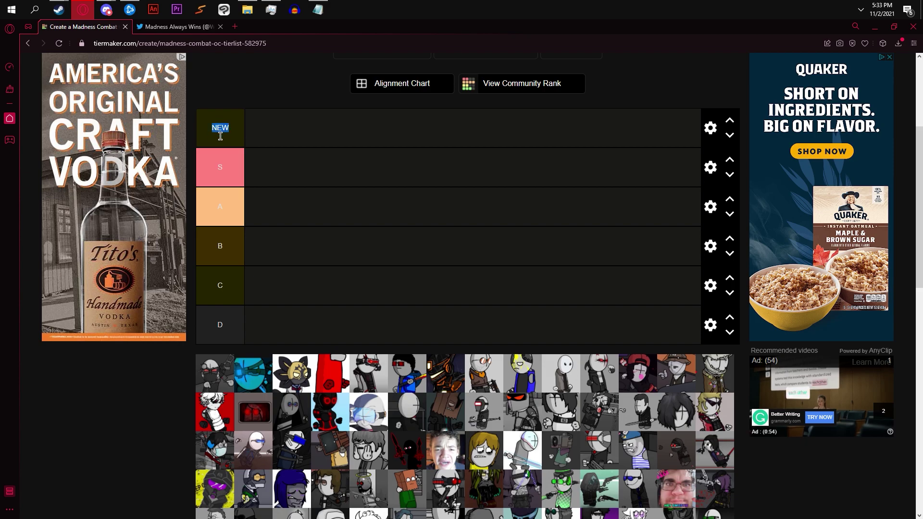
text(MADNESS)
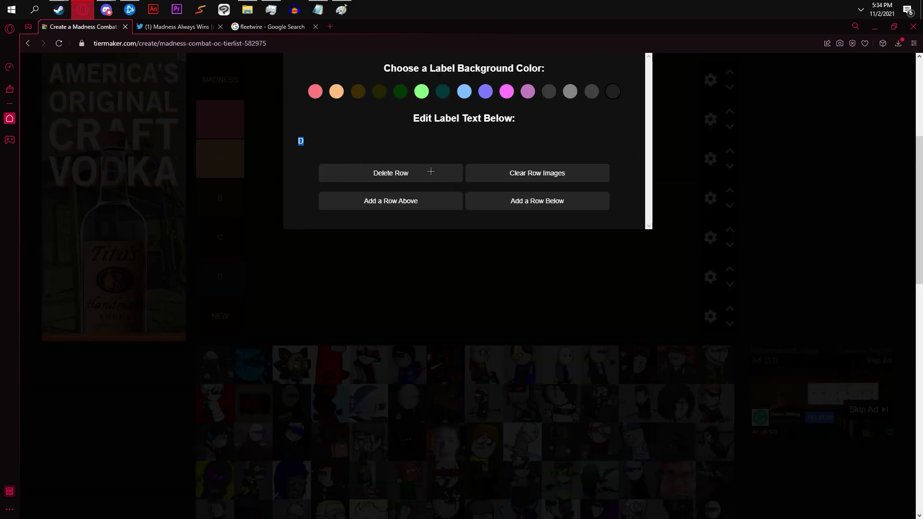
click(317, 295)
double_click(234, 310)
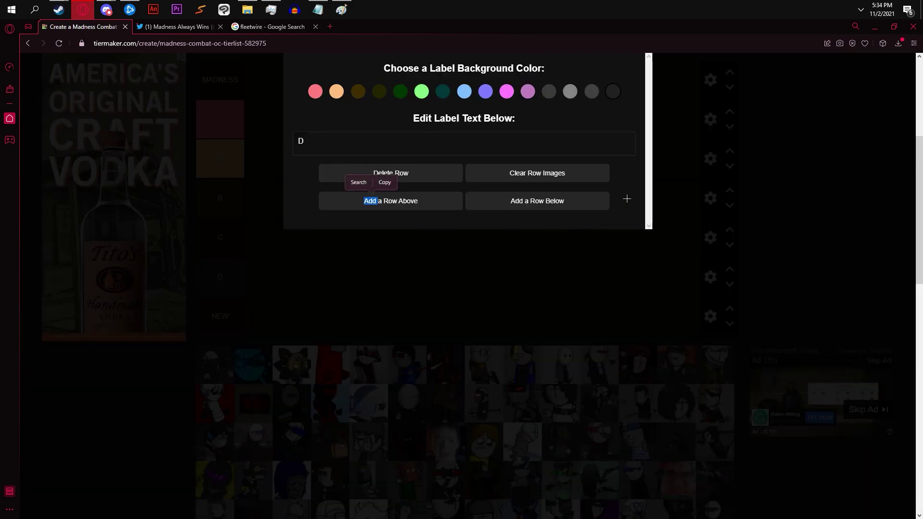
click(633, 63)
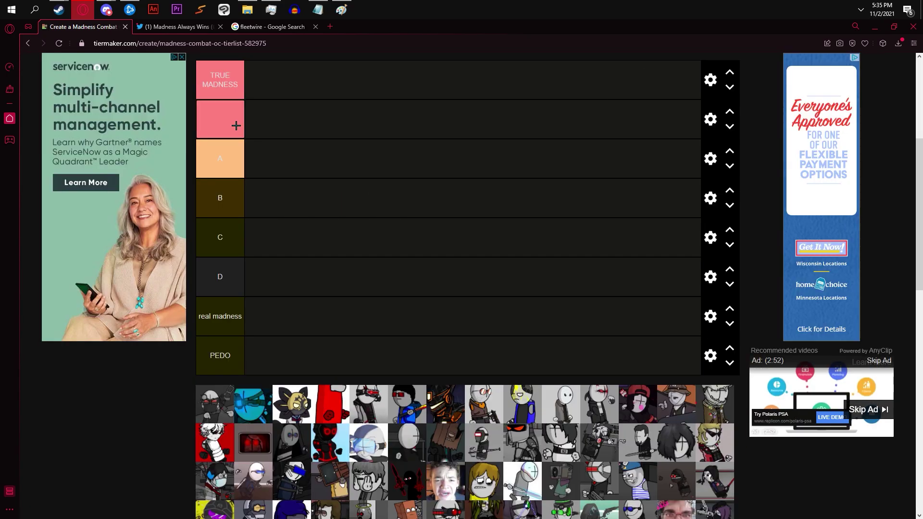
Rename the S tier to ICONIC and clear the label of the A tier below it.
text(ICON)
click(244, 175)
key(BackSpace)
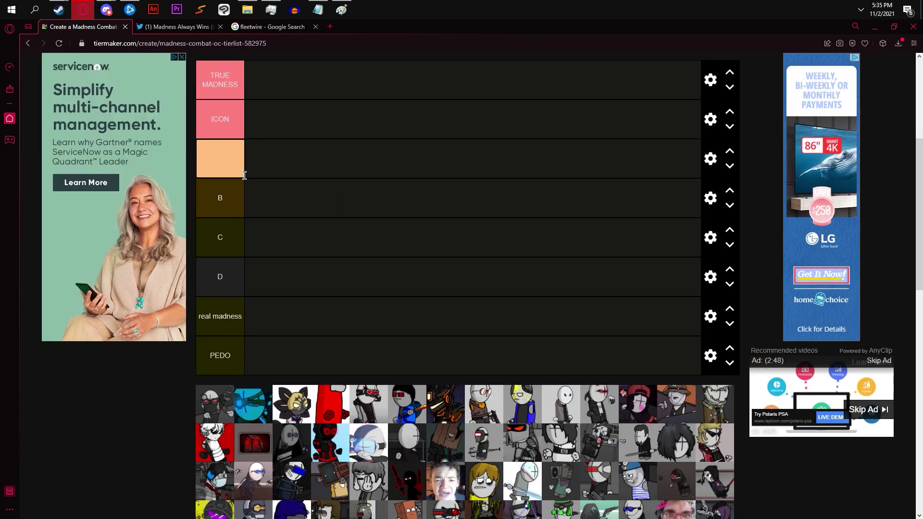
click(242, 125)
text(IC)
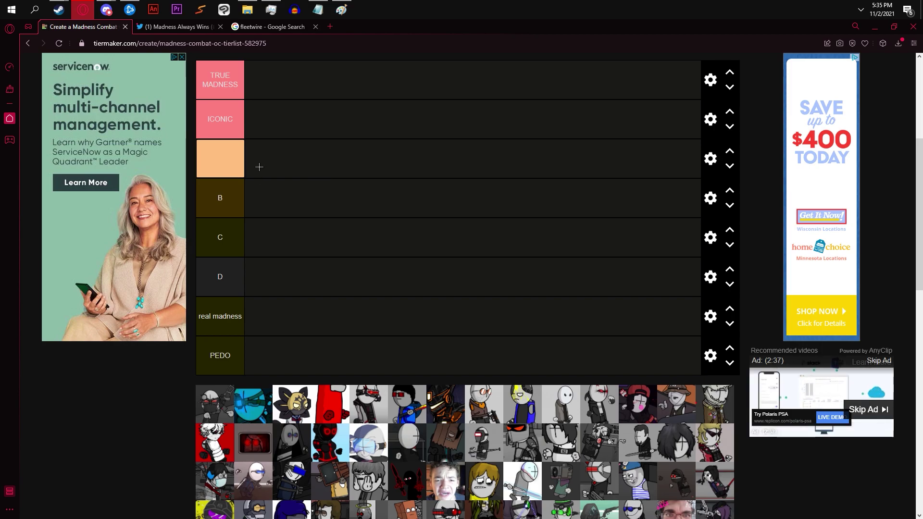
Switch to Notepad and add "NOTHING TO DO WITH THE ACTUAL CREATOR" to the end of the rating criteria.
scroll(287, 166, down, 4)
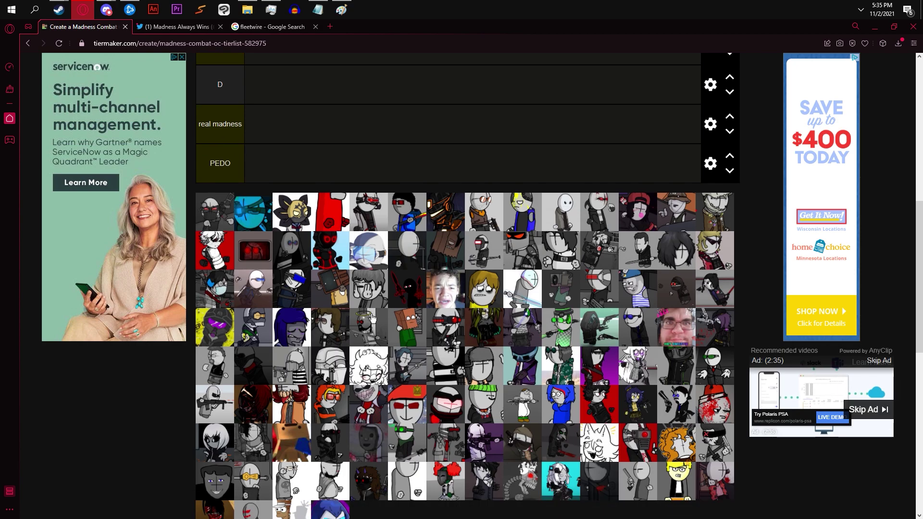
scroll(227, 256, up, 4)
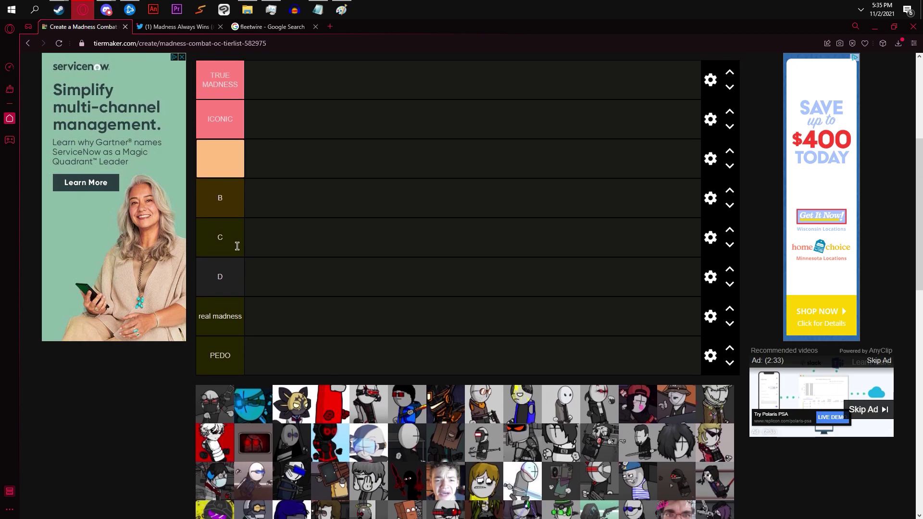
click(341, 10)
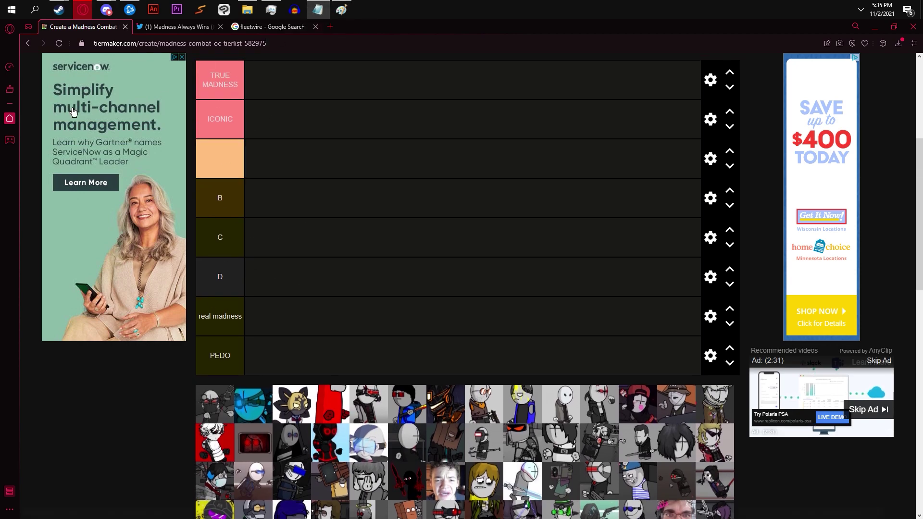
drag(8, 199, 668, 170)
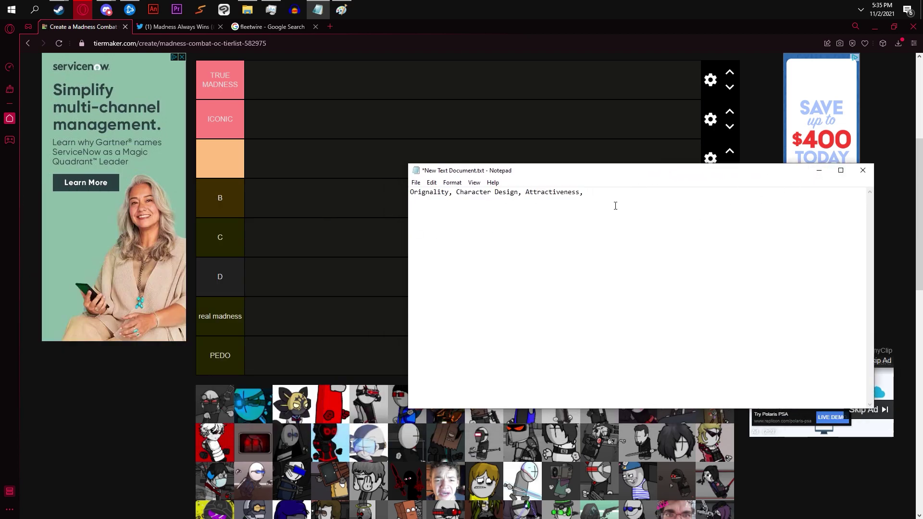
text(NOTHING TO DO WITH THE ACUTAL)
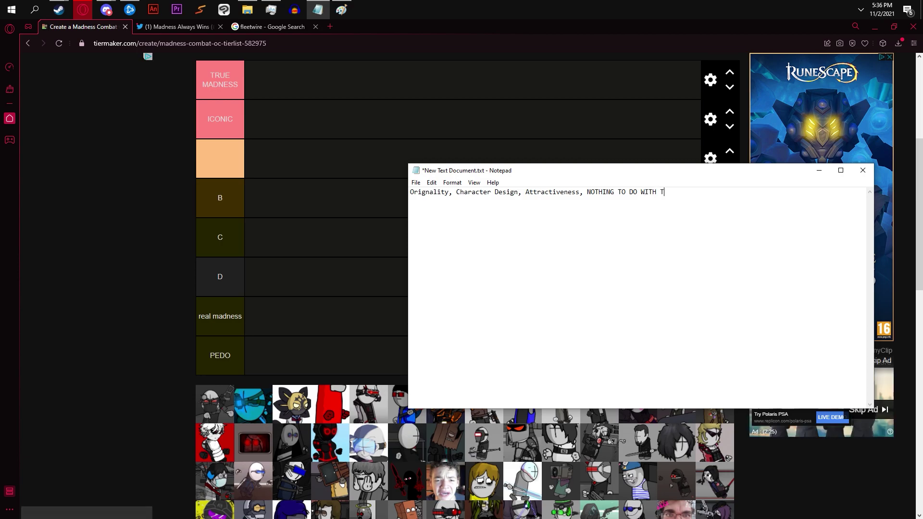
key(BackSpace)
key(BackSpace)
key(BackSpace)
key(BackSpace)
key(BackSpace)
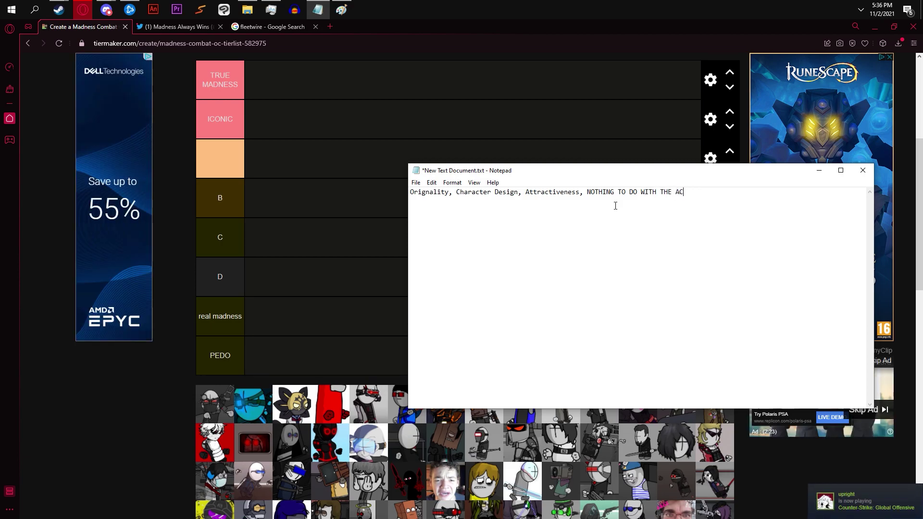
text(TUAL CREATOR)
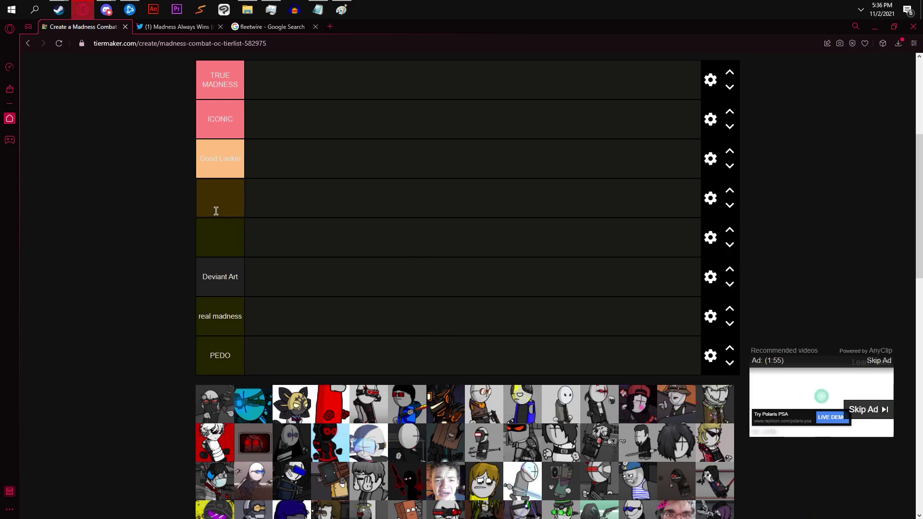
Label the empty brown tier Average and the empty tier below it Twitter OC.
text(Average)
click(218, 241)
text(Twitter OC)
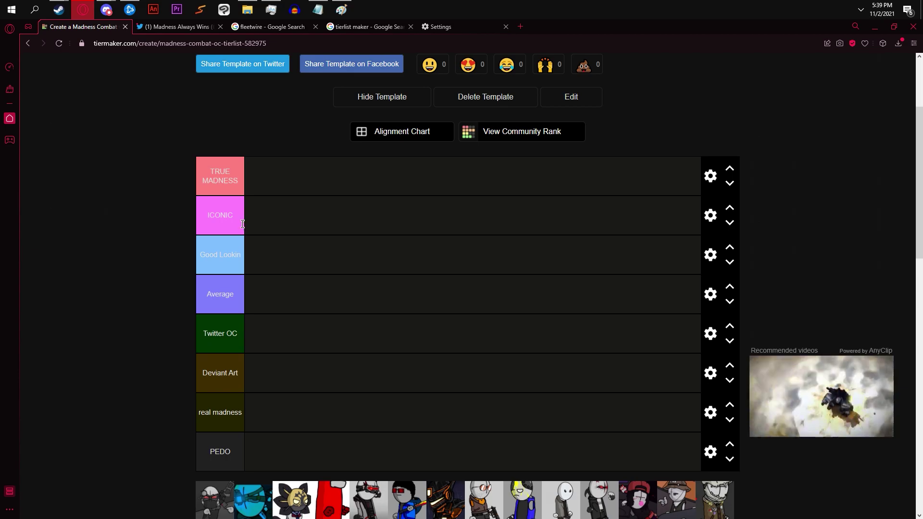
drag(274, 320, 306, 428)
scroll(298, 384, down, 2)
click(282, 318)
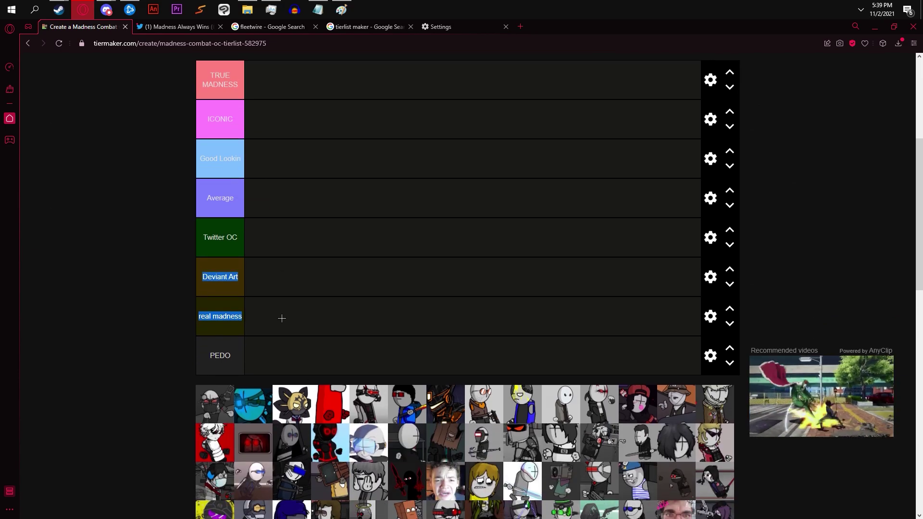
drag(239, 350, 216, 247)
scroll(217, 246, up, 2)
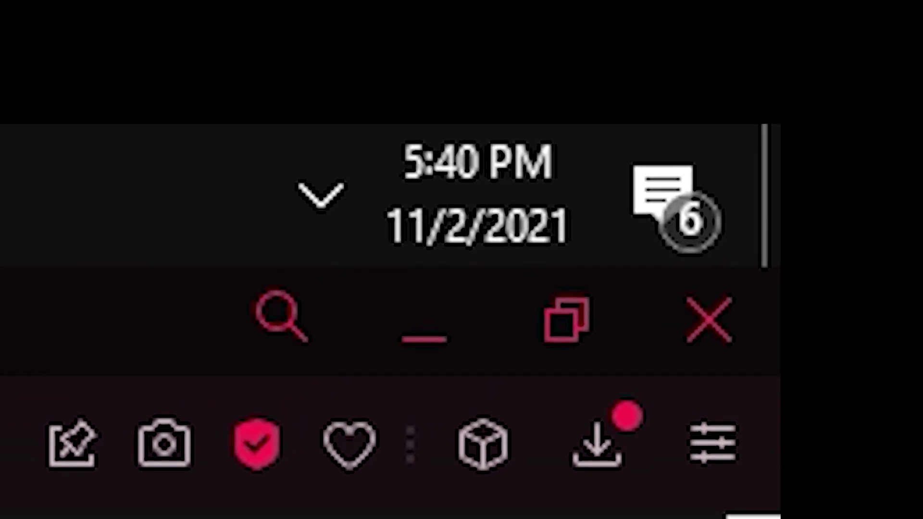
Place the grey-faced hooded character from the image pool in the bottom tier row.
scroll(439, 350, down, 4)
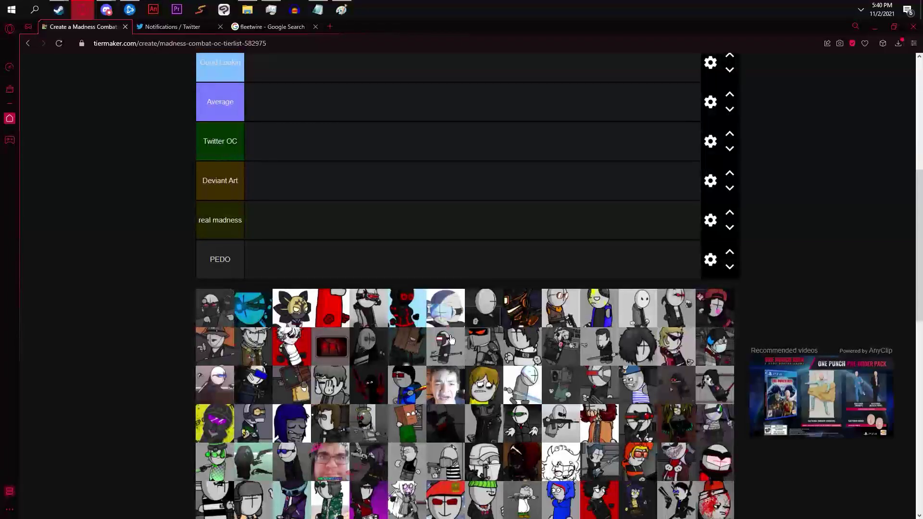
scroll(439, 351, down, 1)
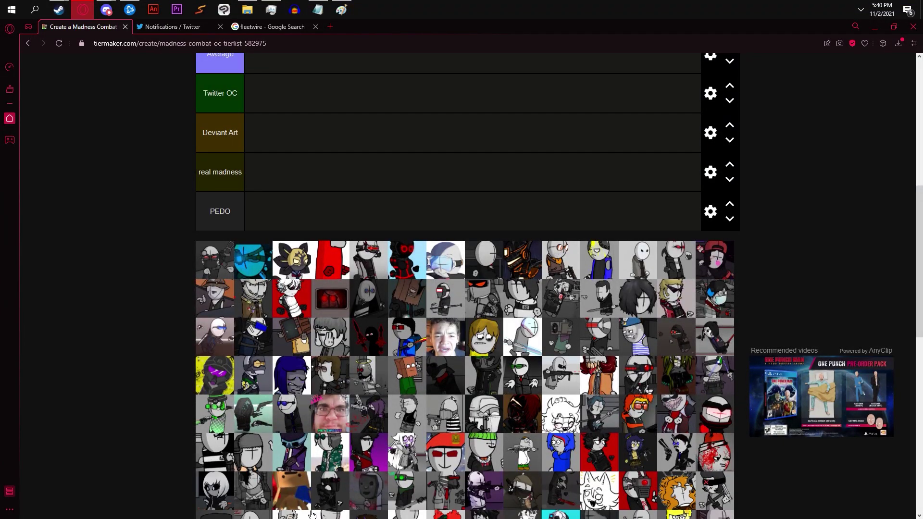
drag(465, 447, 265, 320)
scroll(383, 222, up, 3)
scroll(352, 358, down, 1)
double_click(214, 313)
scroll(175, 308, up, 2)
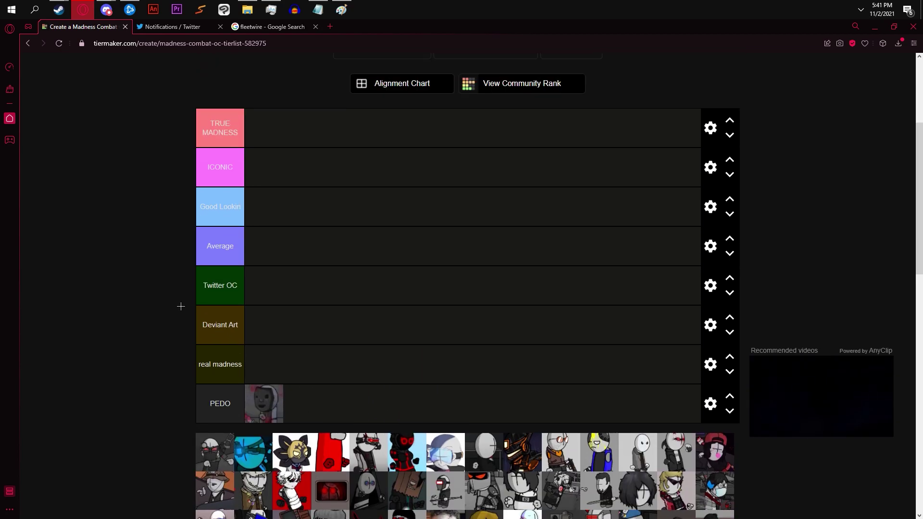
Place the box-headed character in green in the ICONIC tier and the dark character with the red scarf in Average.
scroll(261, 330, down, 1)
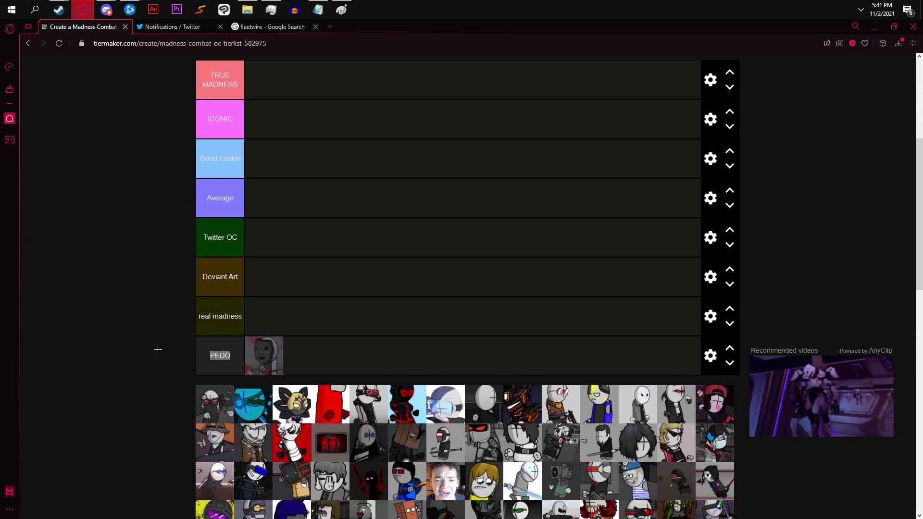
scroll(161, 351, down, 1)
scroll(164, 349, down, 1)
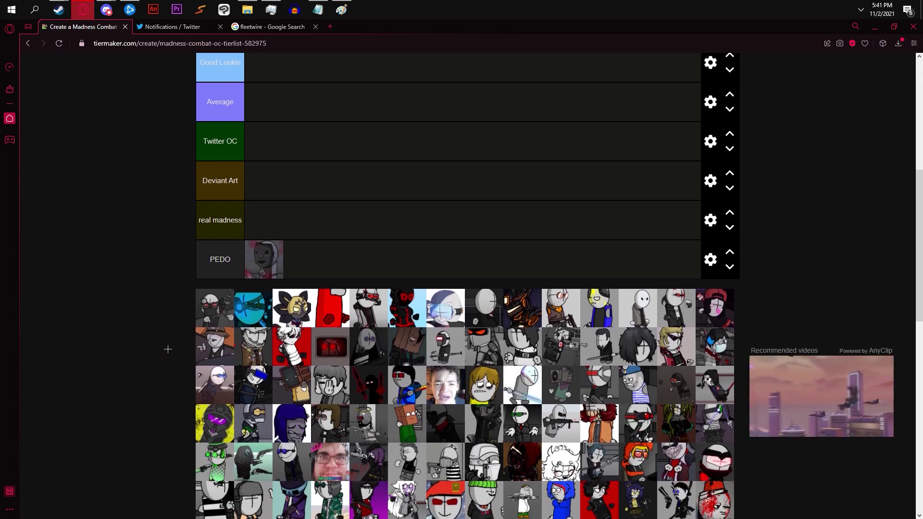
drag(397, 364, 324, 390)
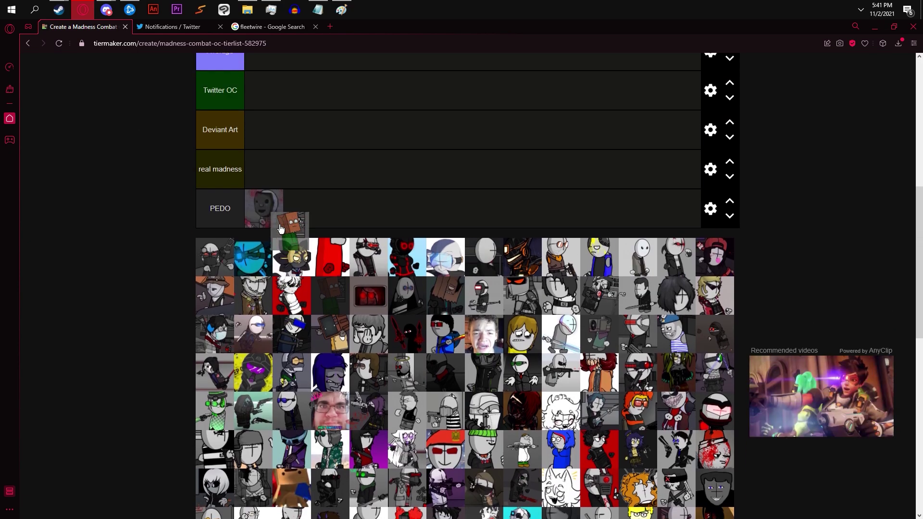
scroll(291, 209, up, 2)
scroll(313, 165, up, 2)
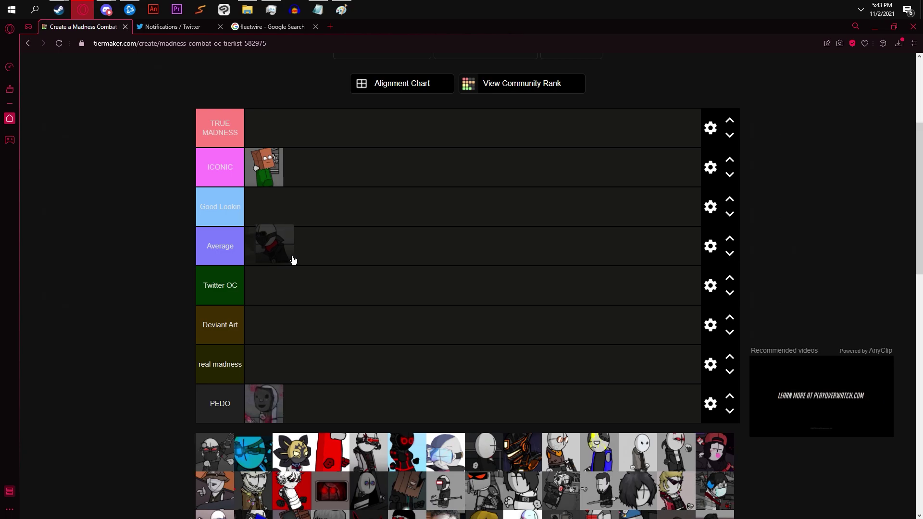
drag(292, 260, 282, 262)
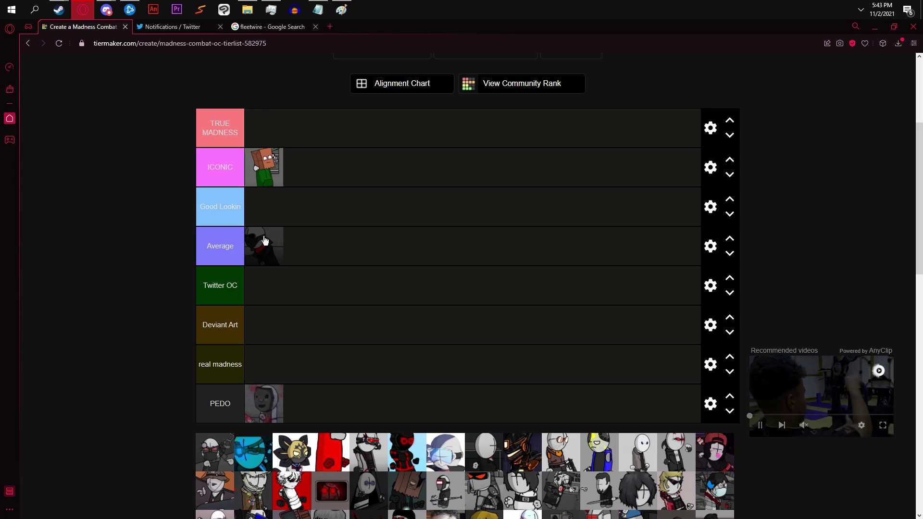
Move the dark character with the red scarf from Average to the Good Lookin tier.
scroll(264, 240, down, 2)
drag(272, 168, 306, 165)
scroll(396, 390, down, 3)
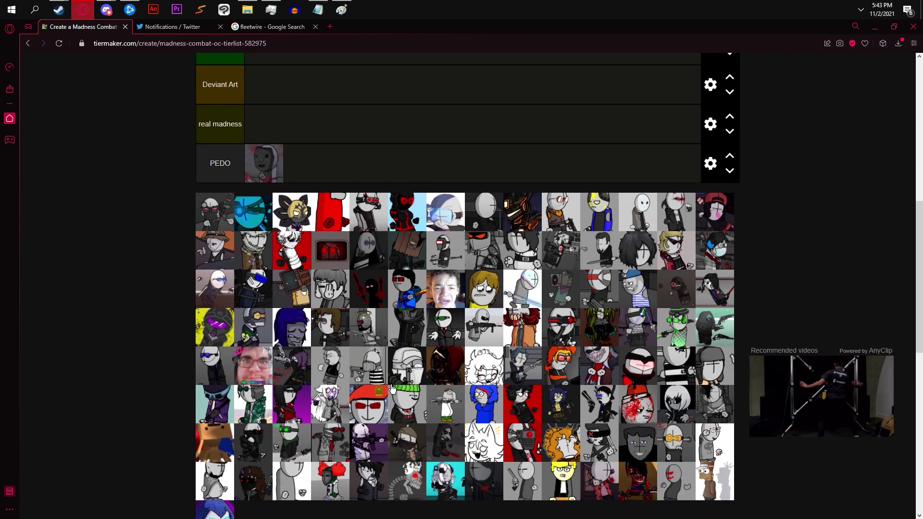
scroll(444, 500, down, 1)
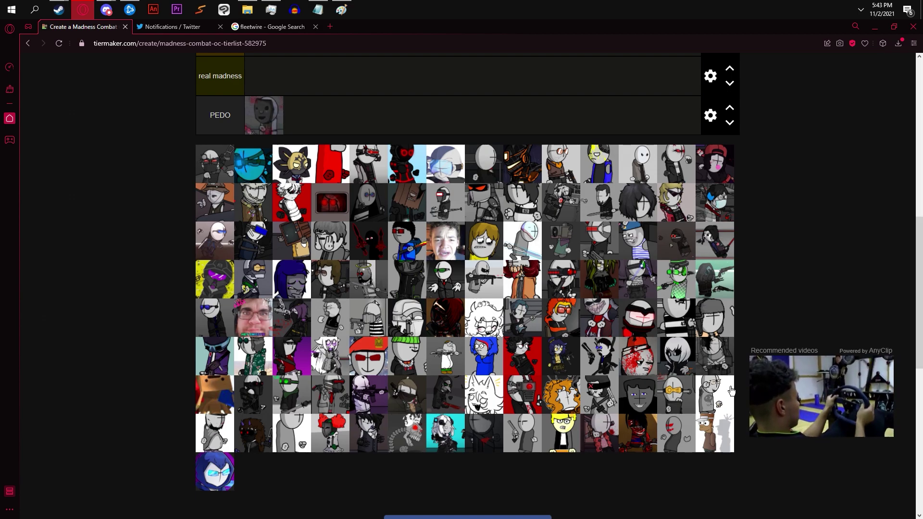
scroll(269, 337, up, 7)
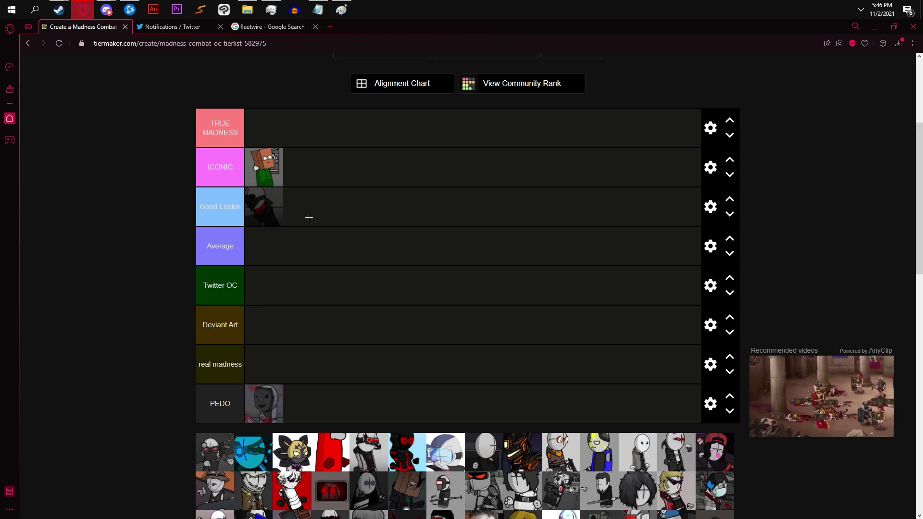
Place the white-headed character with the red visor in the ICONIC tier after the box-headed character.
scroll(312, 218, down, 4)
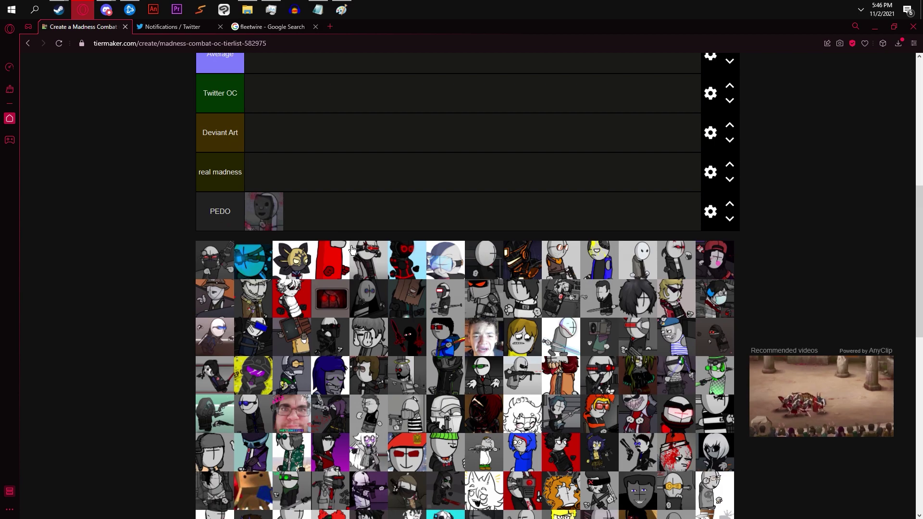
scroll(352, 254, up, 1)
drag(51, 207, 344, 161)
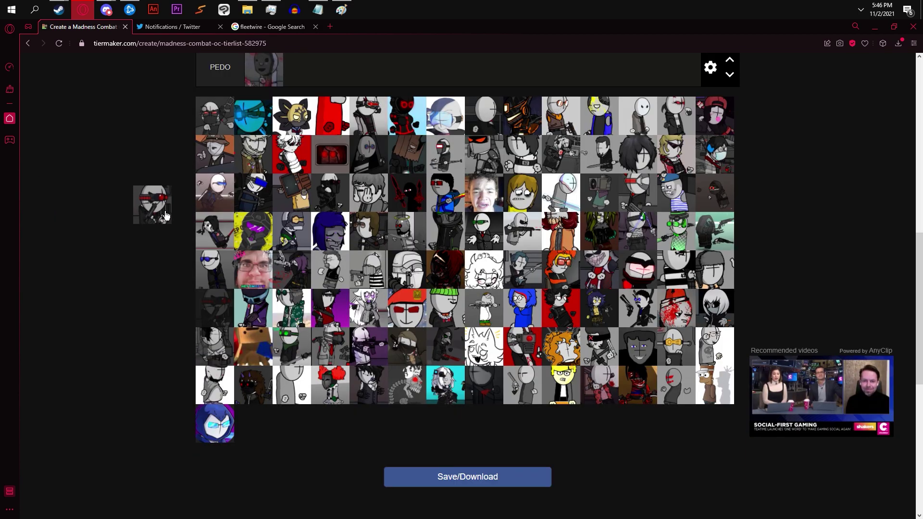
scroll(164, 215, up, 4)
scroll(350, 166, up, 1)
scroll(344, 161, up, 3)
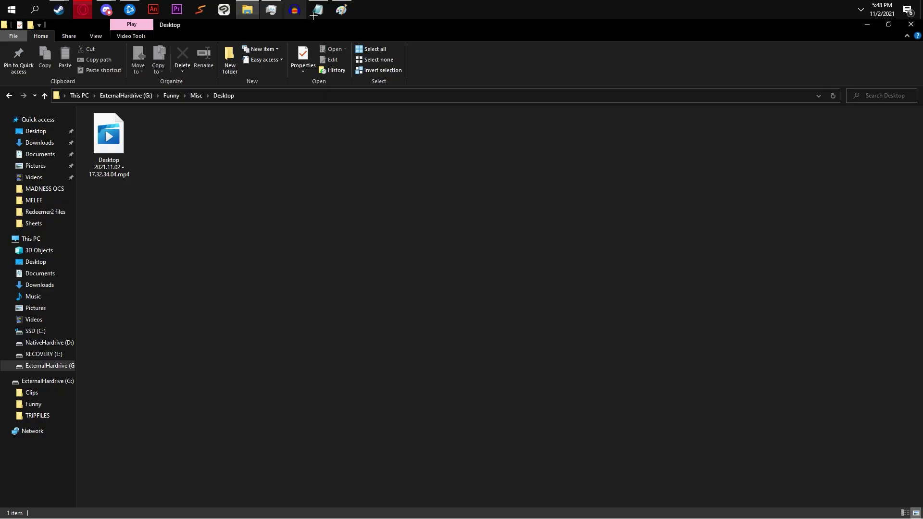
Bring up the Notepad rating criteria beside the tier list and review them.
click(319, 12)
click(82, 10)
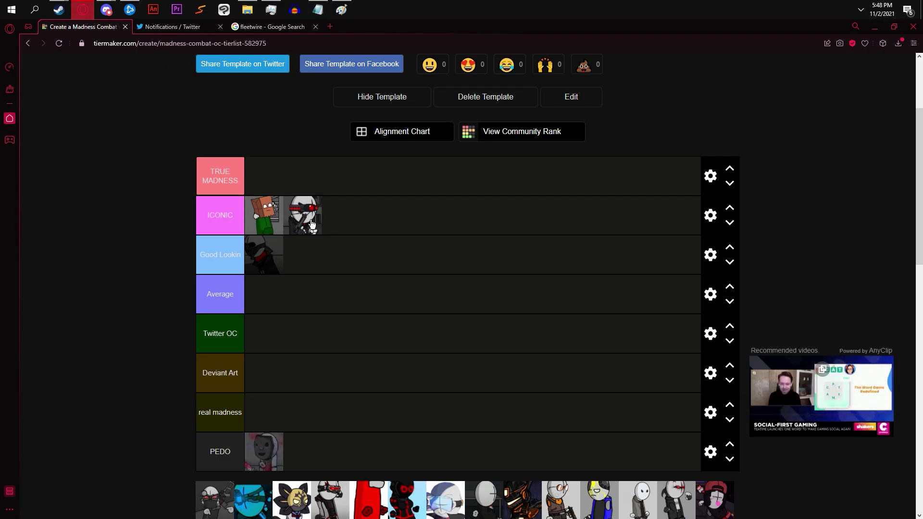
key(alt+Tab)
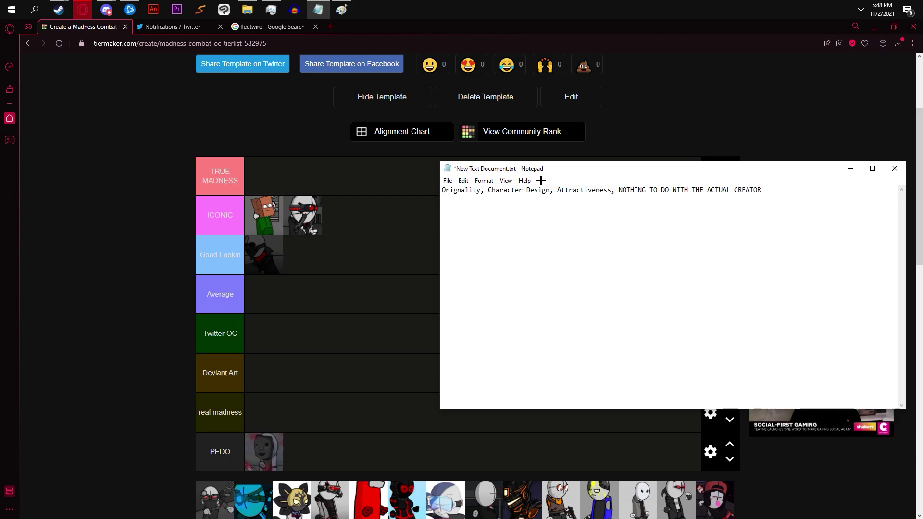
drag(535, 172, 565, 167)
drag(841, 170, 875, 166)
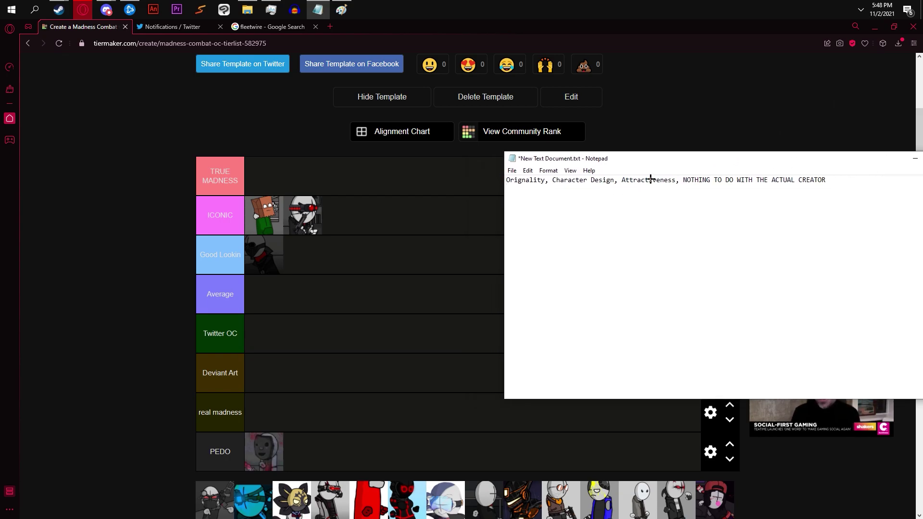
Move the red-visored character from ICONIC to the first place in the Good Lookin tier.
drag(310, 219, 279, 270)
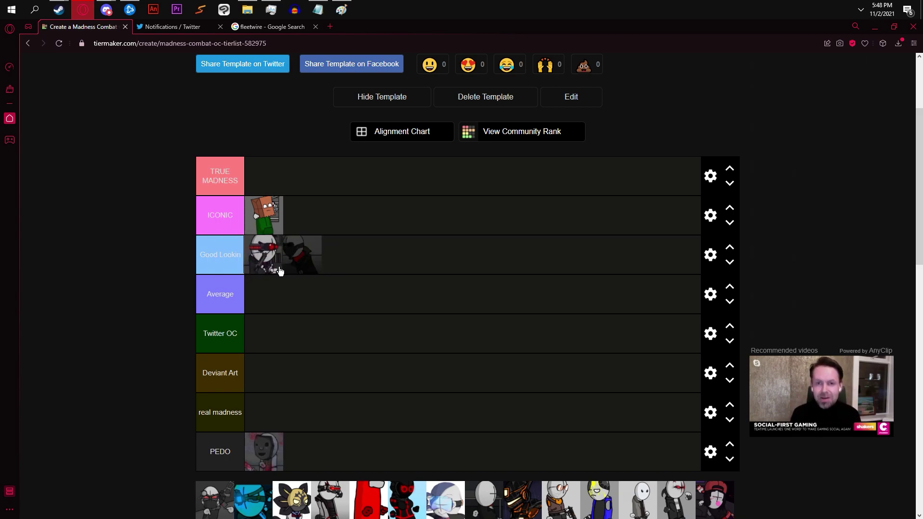
mouse_move(281, 265)
mouse_down()
mouse_move(308, 263)
mouse_move(268, 266)
mouse_move(282, 263)
mouse_up()
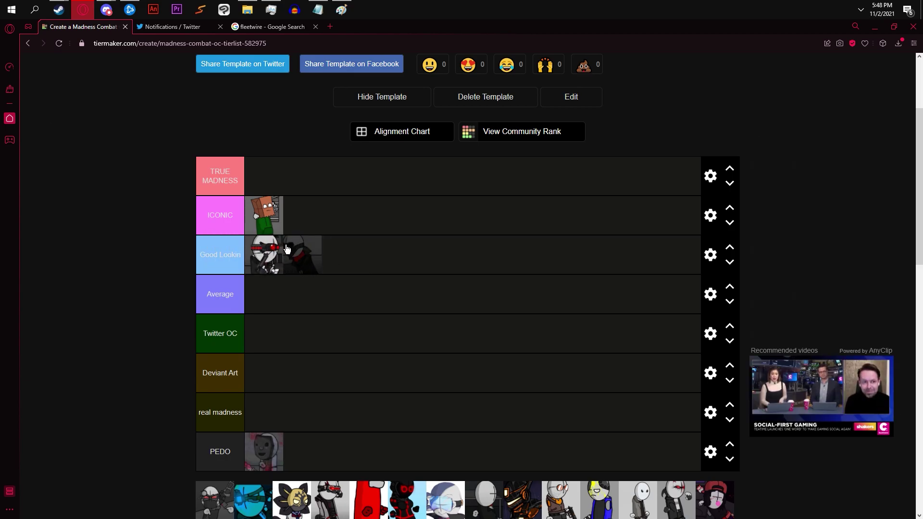
scroll(284, 248, down, 1)
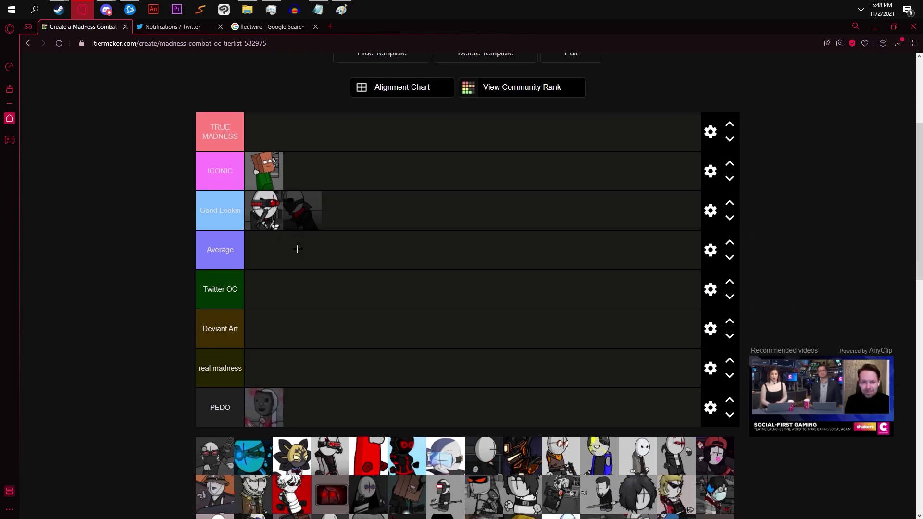
scroll(298, 255, up, 1)
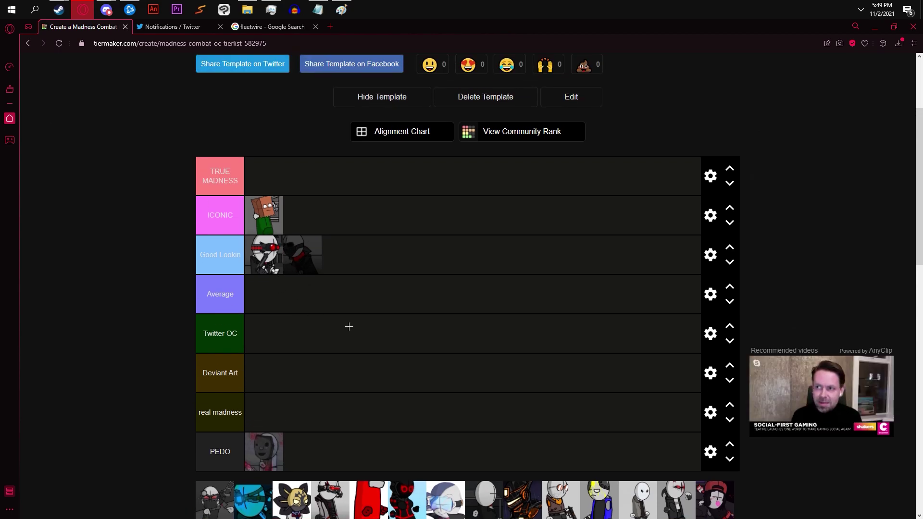
Place the character with green-and-yellow hair in the ICONIC tier after the box-headed character, checking the Notepad rating criteria.
scroll(336, 307, down, 2)
scroll(312, 285, up, 2)
scroll(353, 270, down, 5)
drag(366, 289, 337, 296)
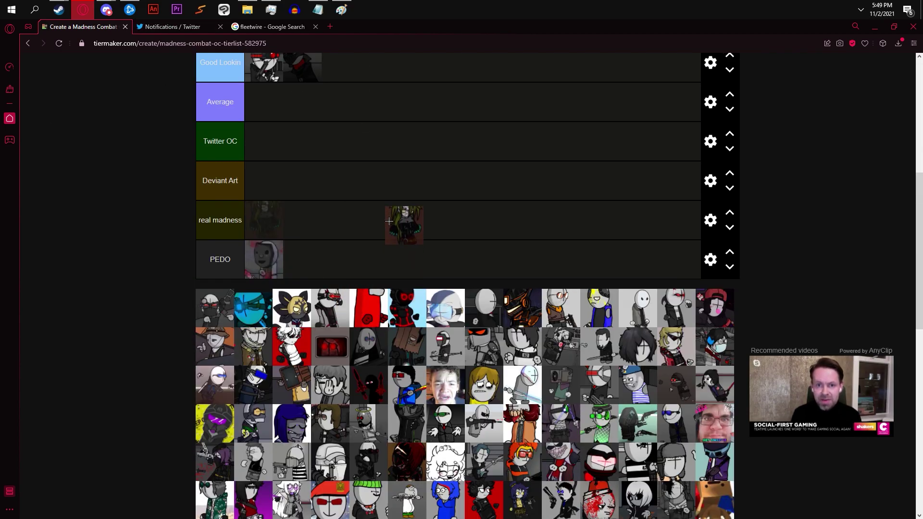
scroll(382, 186, up, 1)
scroll(457, 174, up, 3)
drag(285, 309, 356, 177)
click(327, 11)
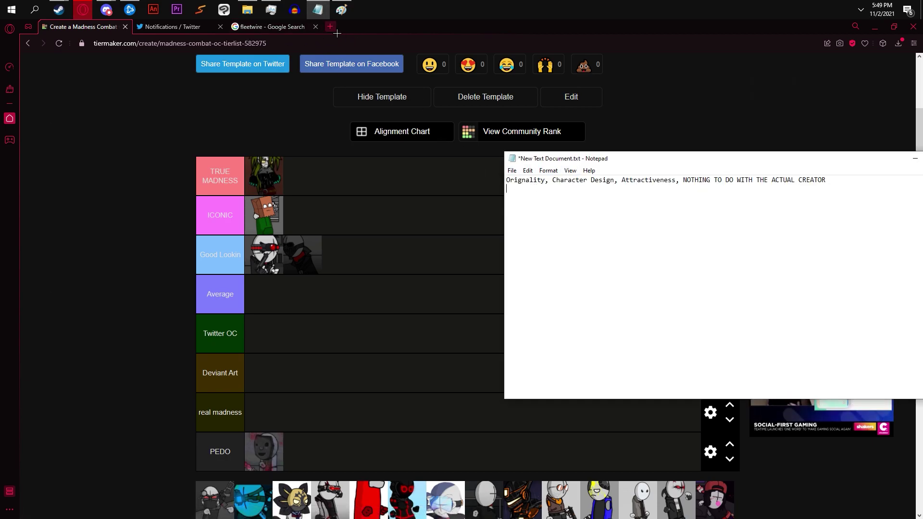
drag(274, 176, 322, 220)
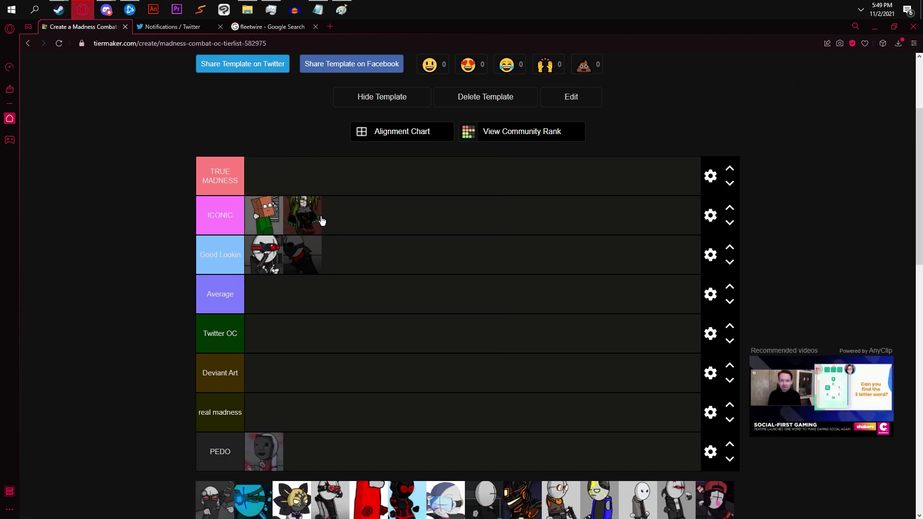
Search the web for kary0-8 in a new browser tab and highlight the age entry in the Kareleinne-08 character profile.
click(333, 28)
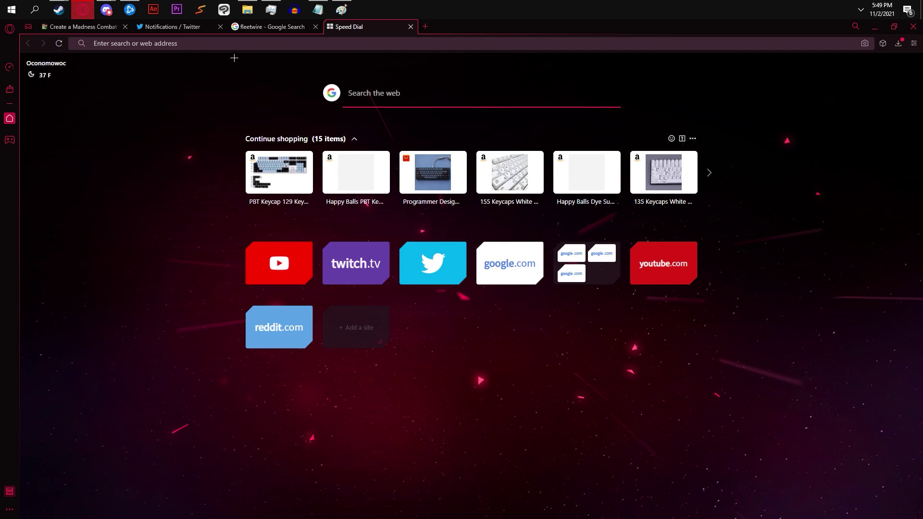
text(kary0-8)
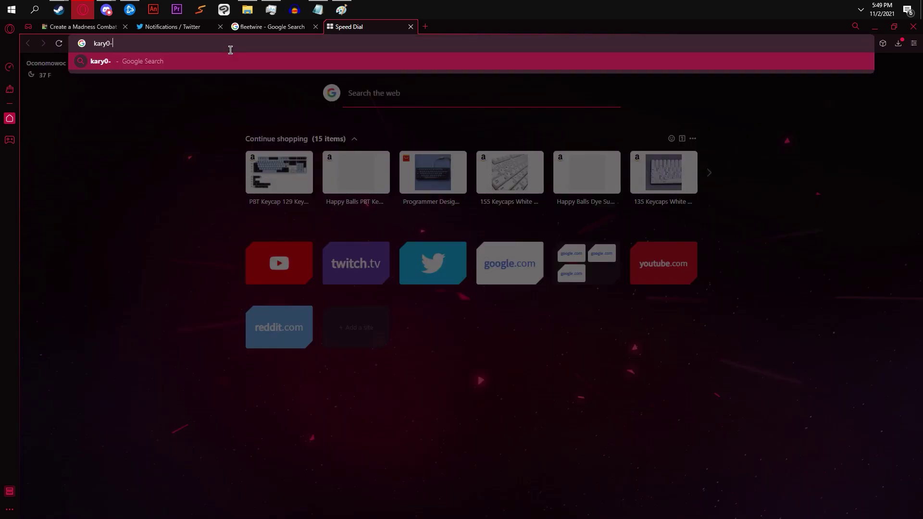
key(Return)
click(173, 80)
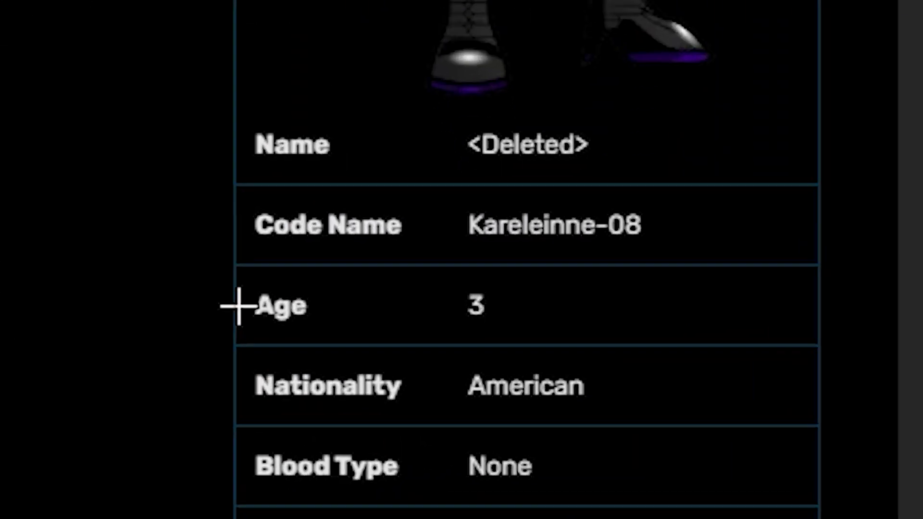
drag(473, 359, 559, 368)
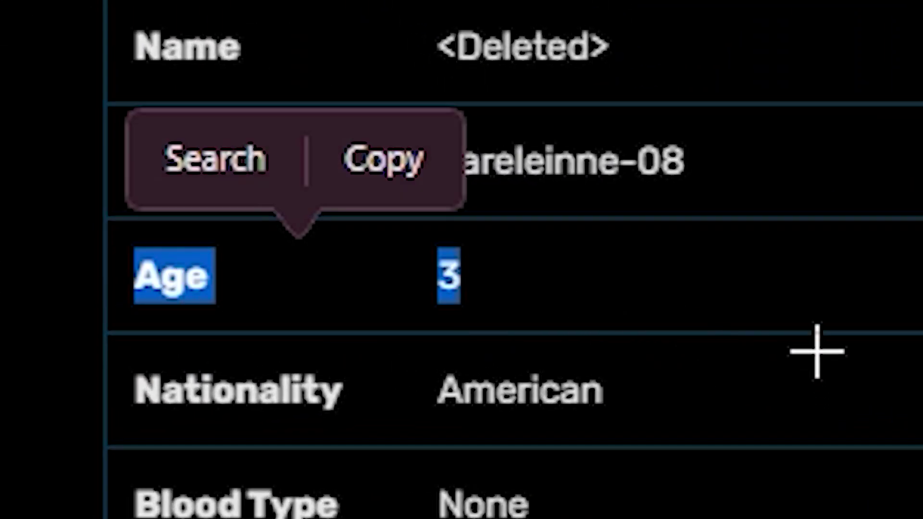
click(299, 82)
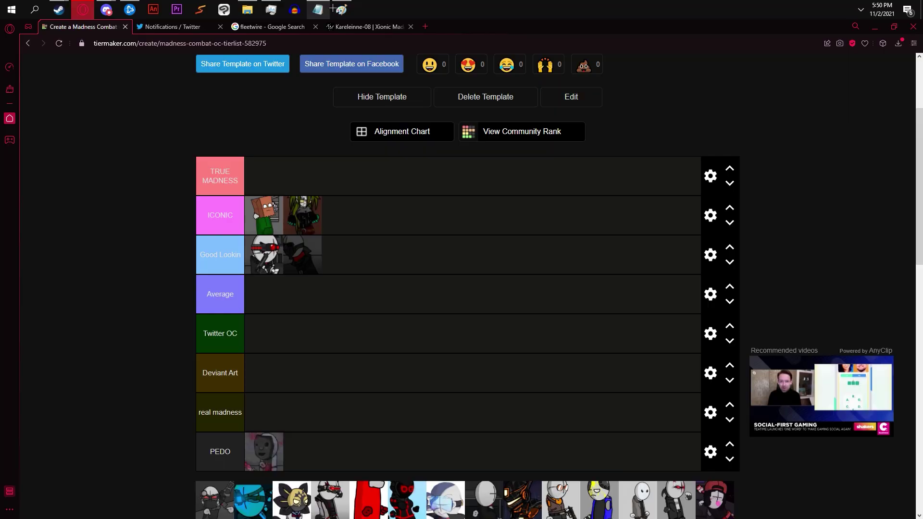
key(alt+Tab)
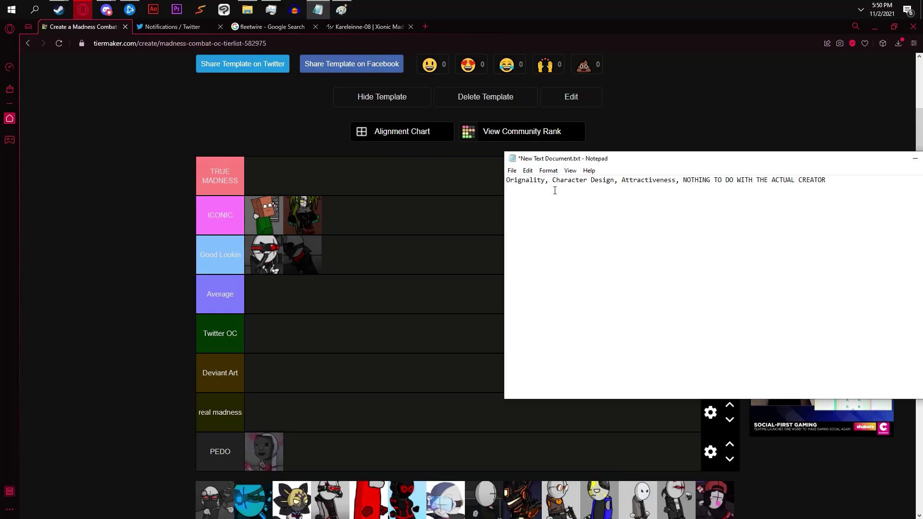
Recheck the Notepad rating criteria and move the green-and-yellow-haired character from ICONIC to the end of the Good Lookin tier.
drag(313, 229, 364, 242)
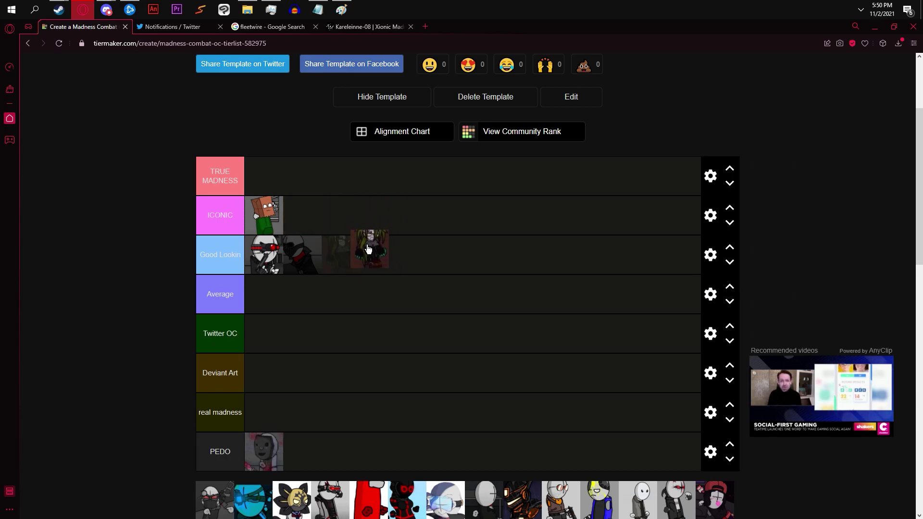
drag(369, 248, 371, 212)
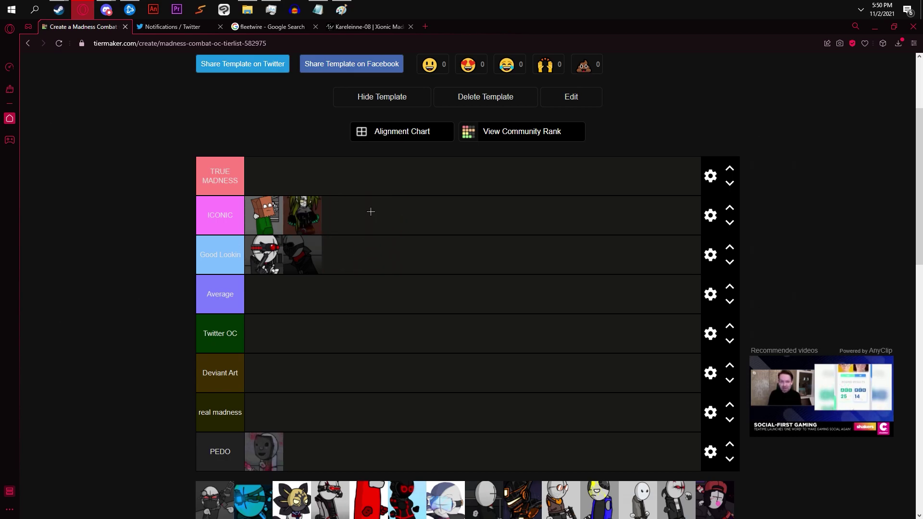
click(317, 9)
drag(552, 181, 614, 180)
click(615, 181)
click(331, 224)
drag(319, 222, 374, 249)
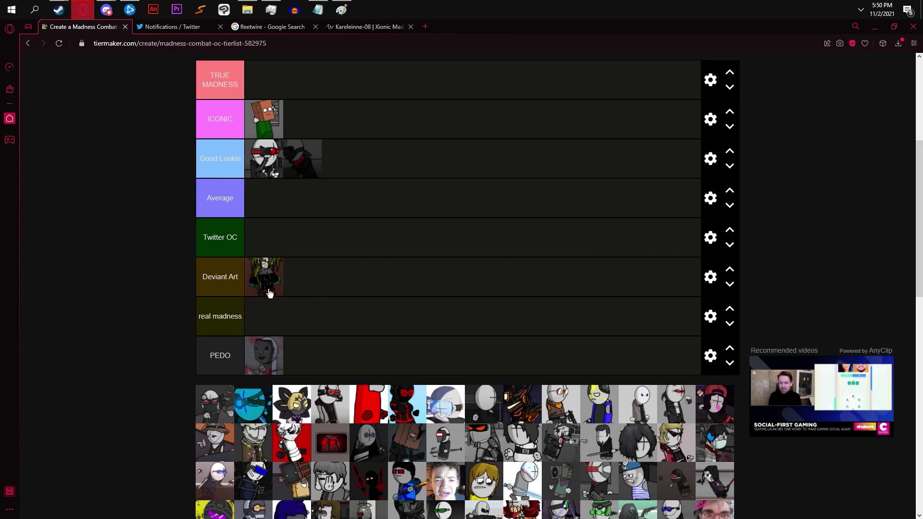
Move the green-and-yellow-haired character from Good Lookin to the Deviant Art tier.
drag(269, 291, 300, 292)
scroll(360, 288, down, 3)
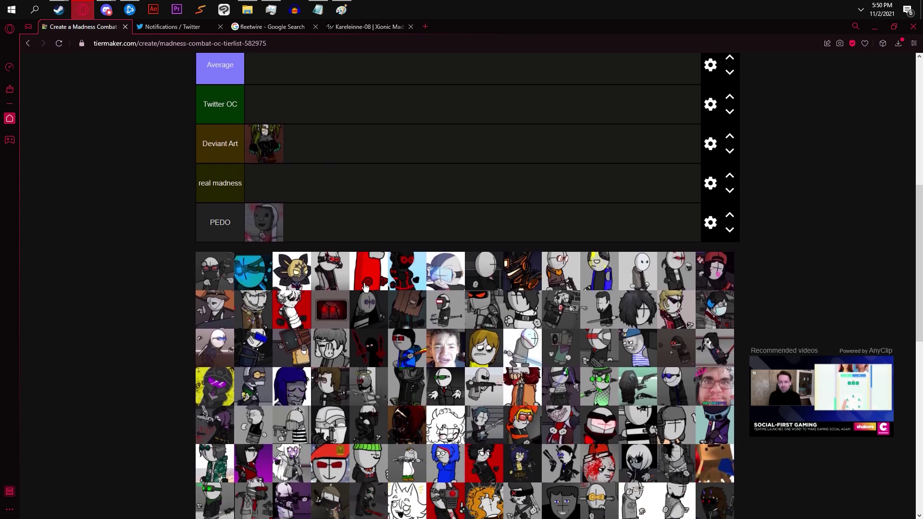
scroll(365, 287, down, 1)
scroll(274, 251, up, 3)
scroll(370, 243, down, 2)
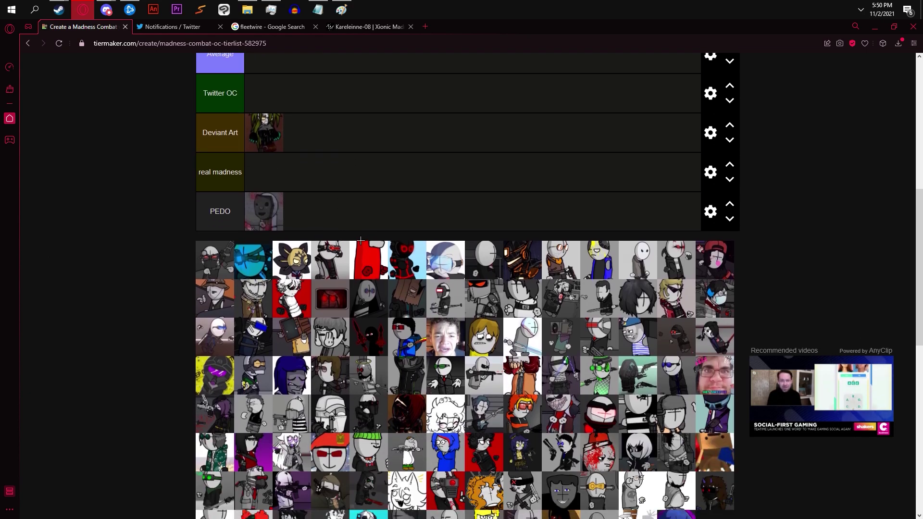
Place the character in the black-and-white striped shirt in the real madness tier.
scroll(462, 302, down, 2)
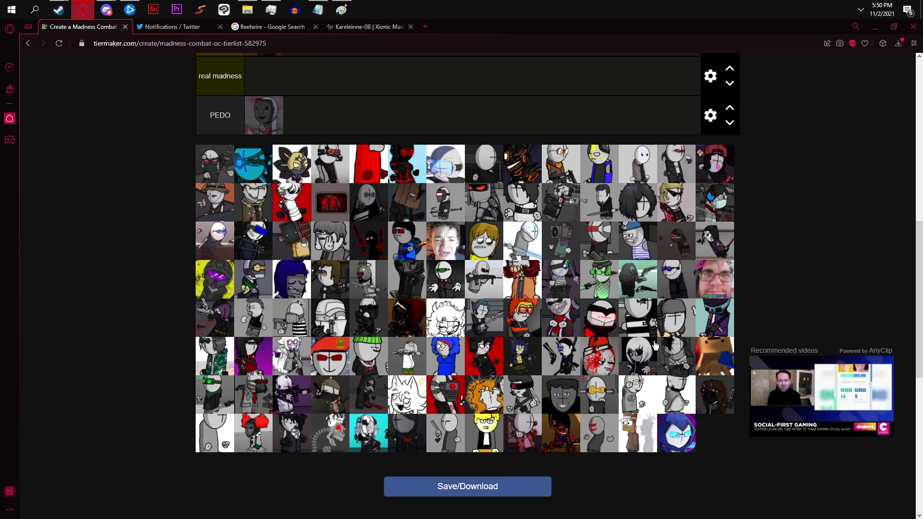
drag(295, 318, 388, 379)
scroll(392, 259, up, 6)
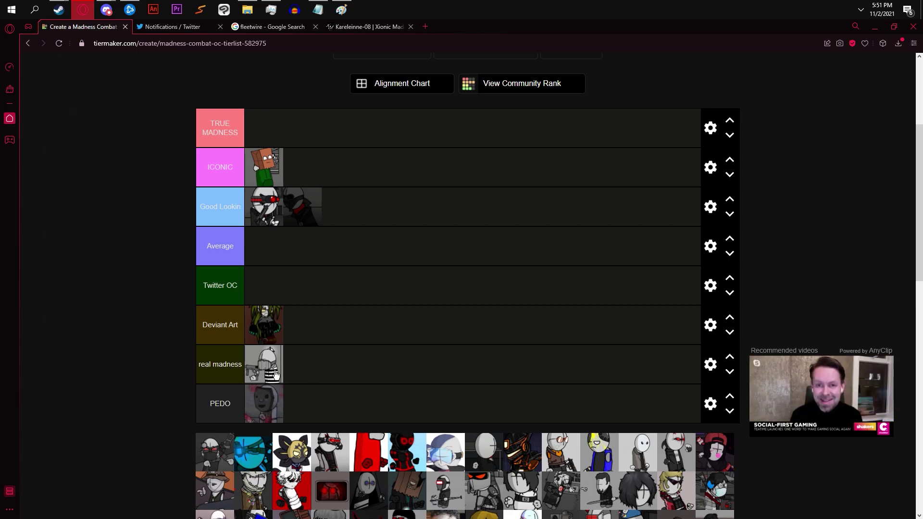
Place the black-and-orange armored character in the Deviant Art tier after the green-and-yellow-haired one.
scroll(365, 365, down, 6)
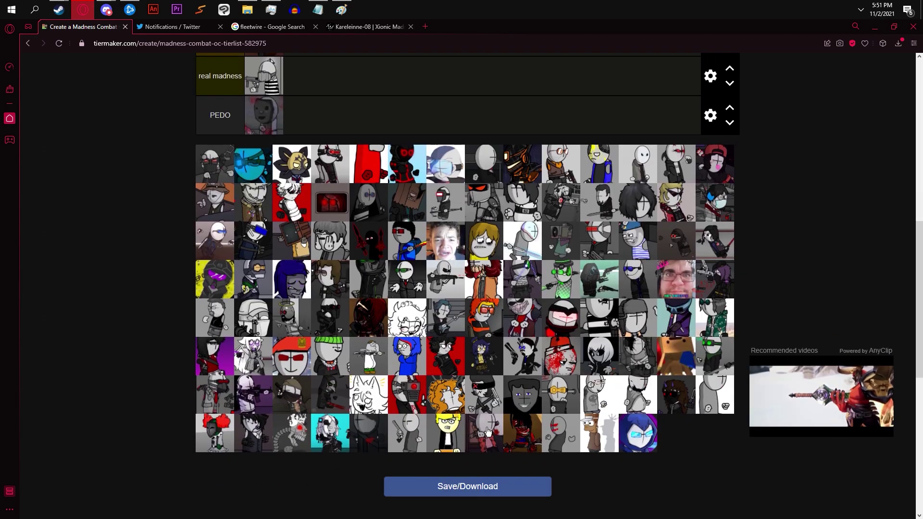
drag(527, 181, 292, 340)
scroll(432, 289, up, 5)
scroll(408, 144, up, 1)
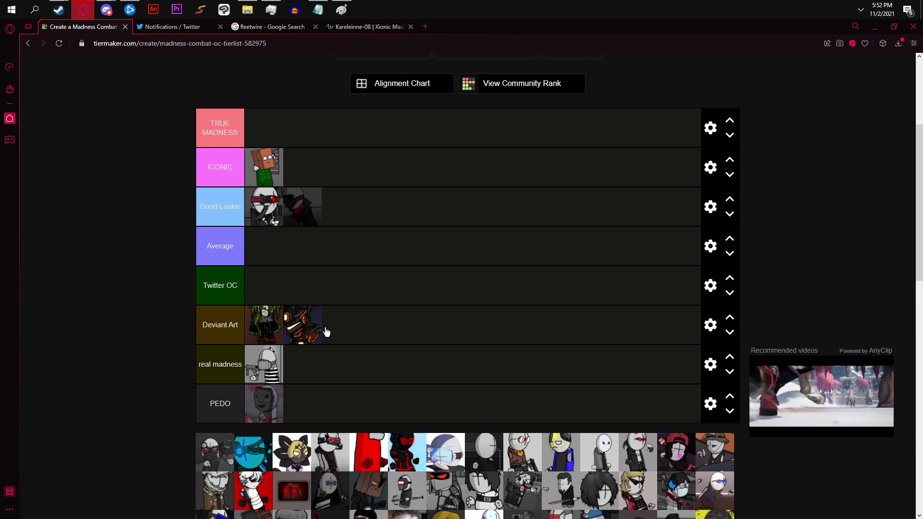
scroll(325, 331, down, 1)
scroll(322, 302, down, 1)
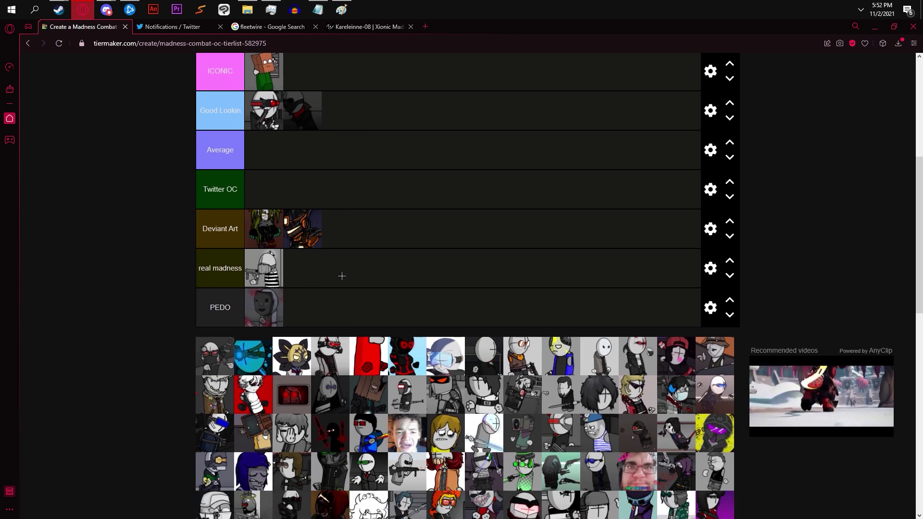
drag(304, 234, 327, 234)
scroll(358, 234, down, 2)
scroll(353, 239, up, 2)
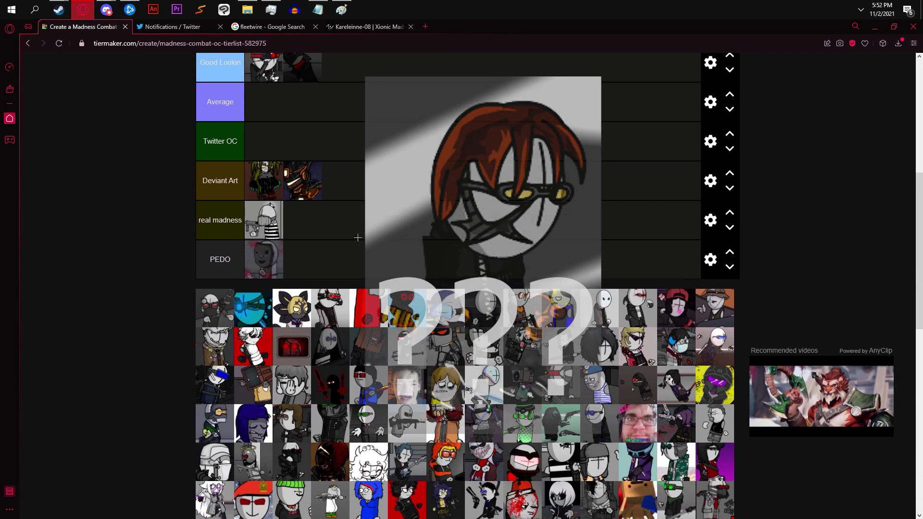
scroll(354, 240, down, 1)
scroll(481, 269, up, 2)
scroll(480, 288, down, 4)
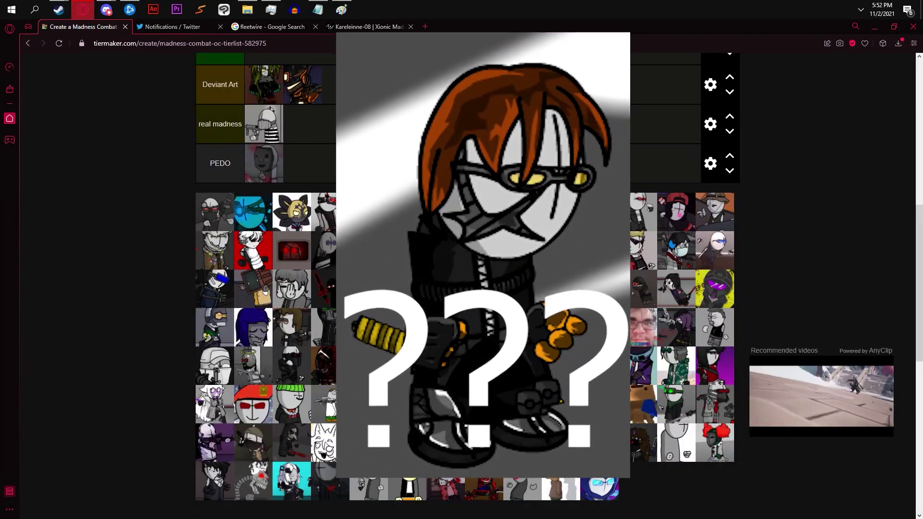
Place the fur-hatted character first in the Good Lookin tier and move the red-visored character up to ICONIC.
scroll(395, 329, up, 3)
drag(603, 367, 309, 218)
scroll(374, 202, up, 3)
scroll(389, 226, down, 1)
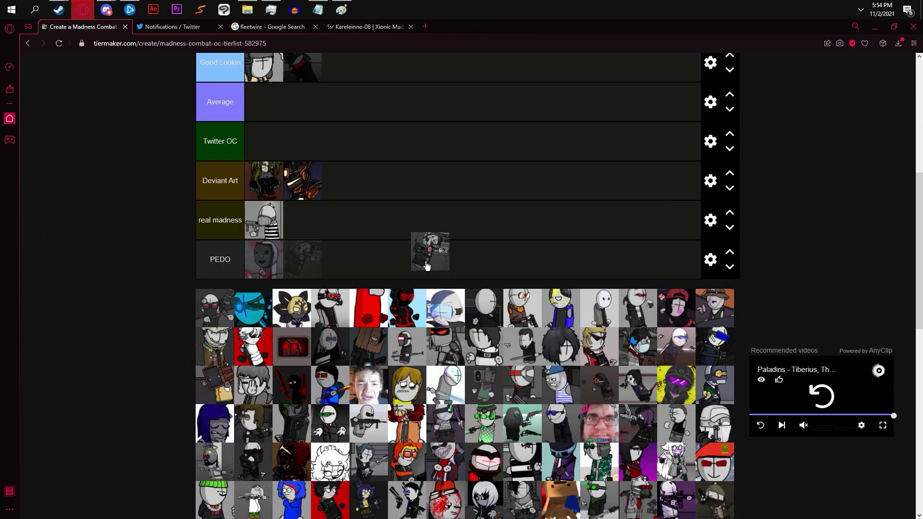
scroll(408, 226, up, 2)
Place the dark-coated grey character in the Average tier and the TV-headed character in the Twitter OC tier.
drag(431, 266, 377, 250)
scroll(392, 264, down, 1)
scroll(416, 223, up, 2)
drag(265, 262, 282, 296)
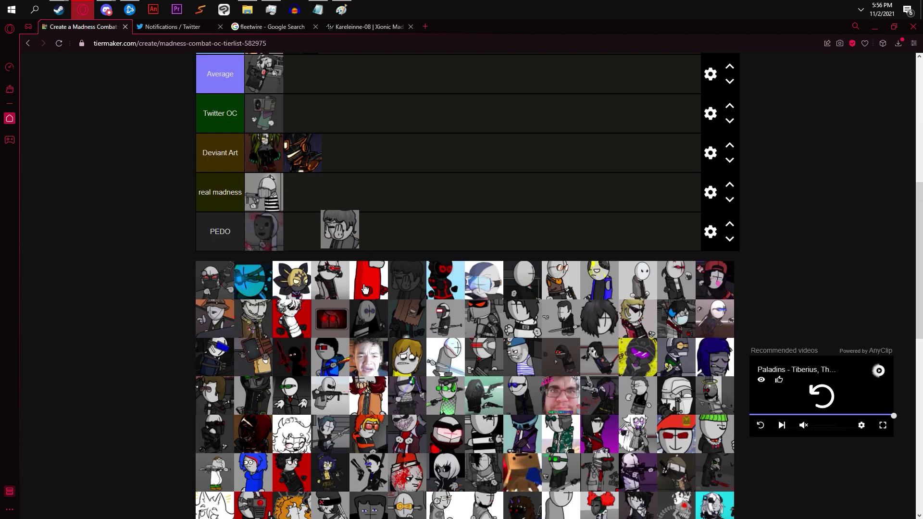
Move the grey-haired character covering its face from Average to Good Lookin and place the pale sword-wielding character in Average.
scroll(363, 282, up, 4)
drag(363, 282, 432, 254)
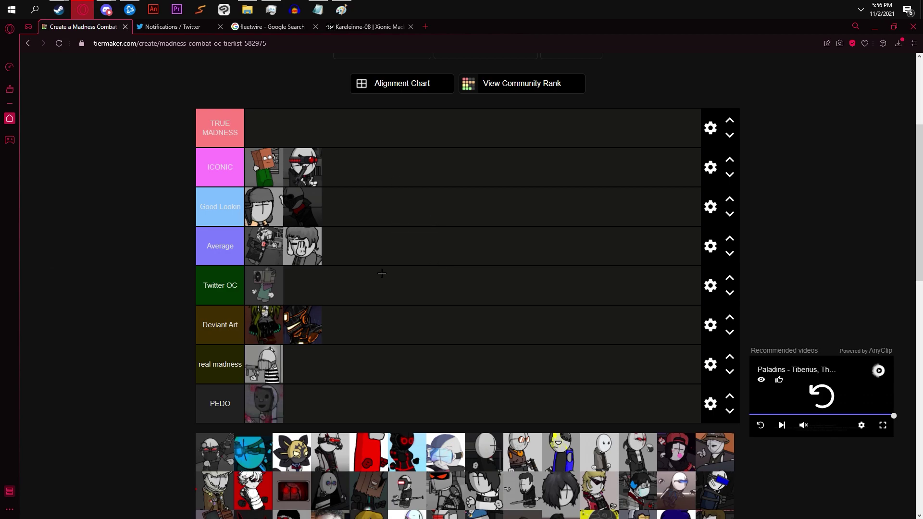
drag(302, 246, 342, 206)
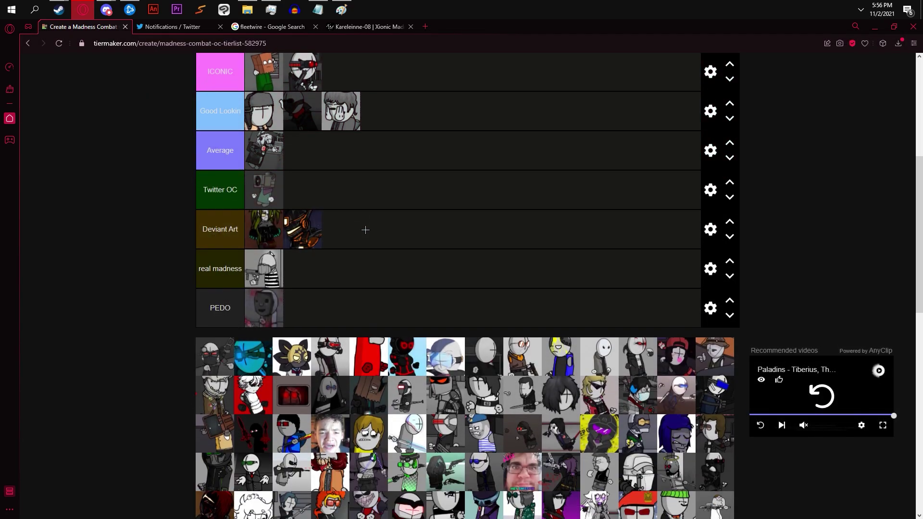
drag(366, 226, 389, 208)
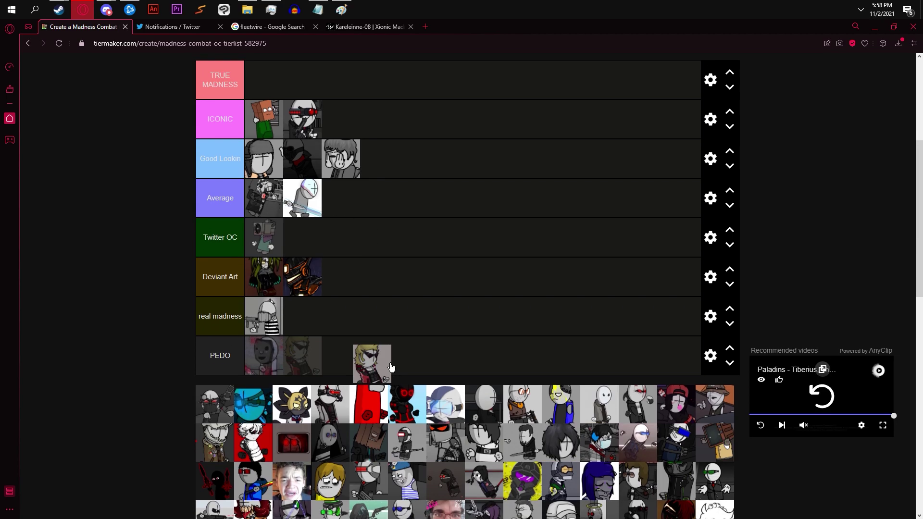
Place the orange-eyed armored character in TRUE MADNESS, and the wooden-headed and blond sunglasses characters in Good Lookin.
drag(385, 372, 391, 215)
scroll(381, 323, up, 1)
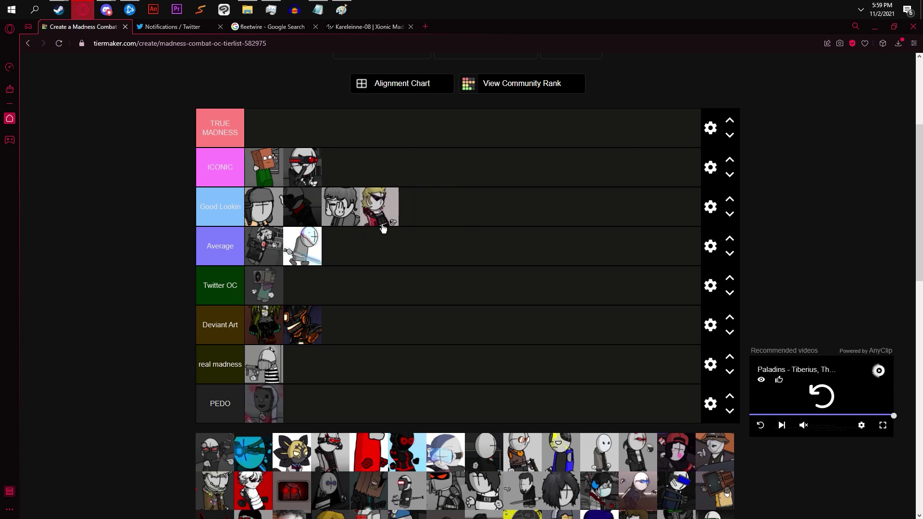
drag(397, 223, 353, 212)
drag(342, 214, 353, 215)
drag(354, 215, 453, 217)
scroll(454, 217, down, 2)
mouse_move(472, 209)
mouse_down()
mouse_move(462, 190)
mouse_move(461, 212)
mouse_move(459, 192)
mouse_move(478, 183)
mouse_move(462, 221)
mouse_up()
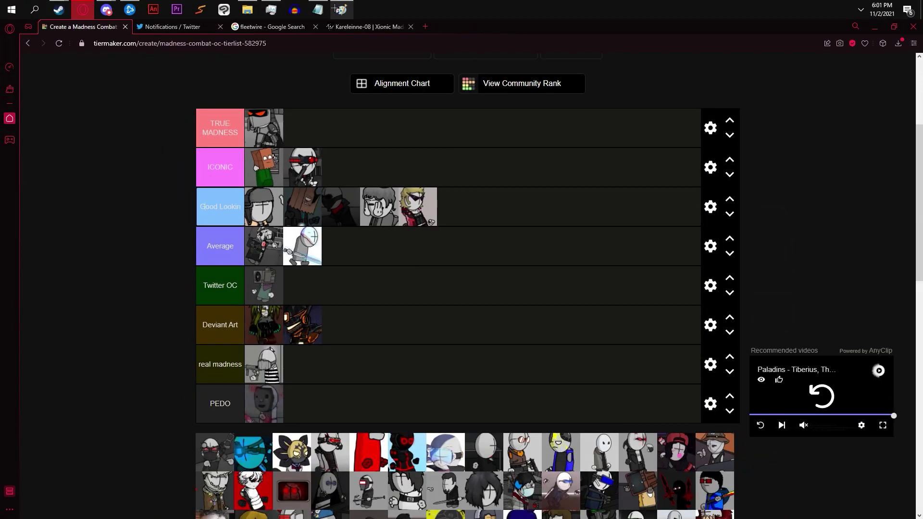
Go through the originality, character design and attractiveness criteria in the Notepad document, highlighting each one, and minimize it.
click(317, 9)
drag(466, 249, 433, 247)
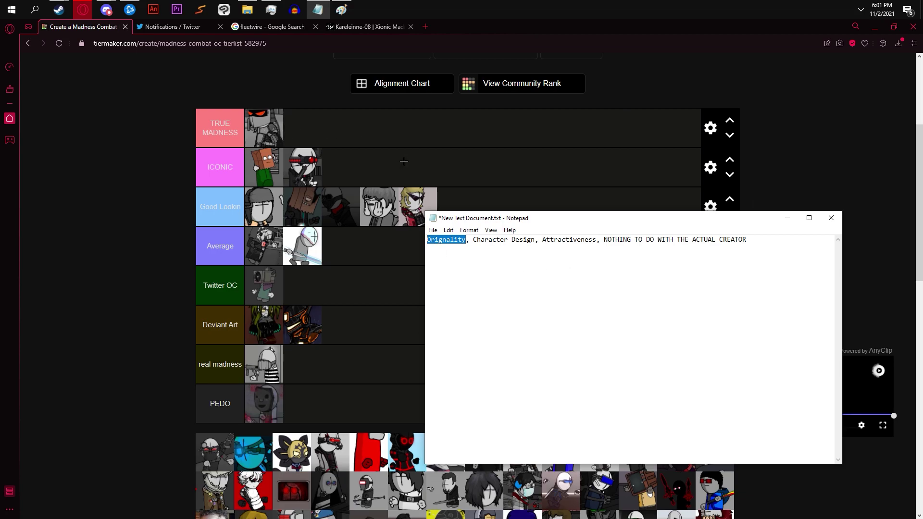
drag(473, 240, 541, 249)
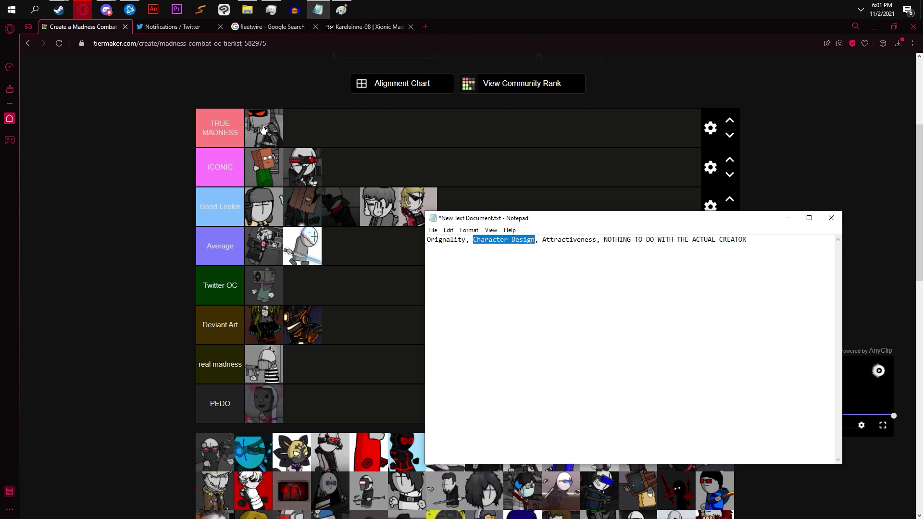
drag(542, 240, 601, 249)
click(623, 273)
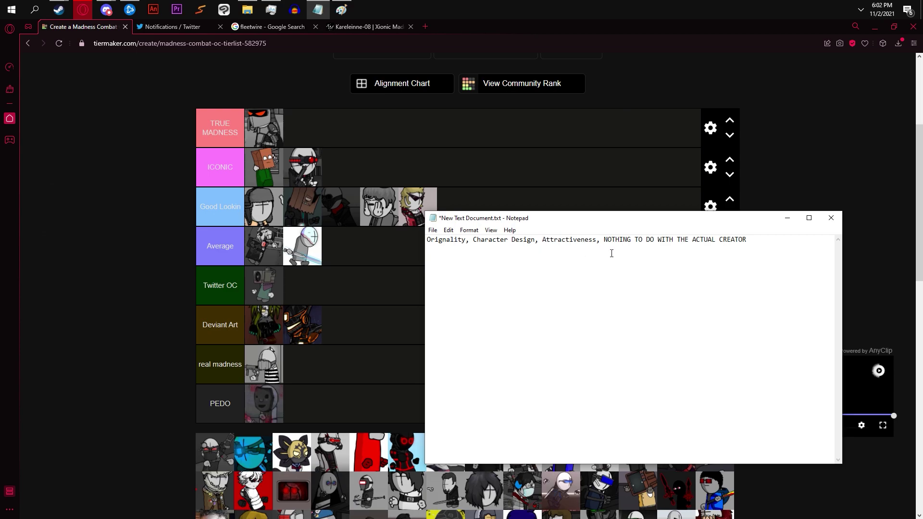
click(787, 218)
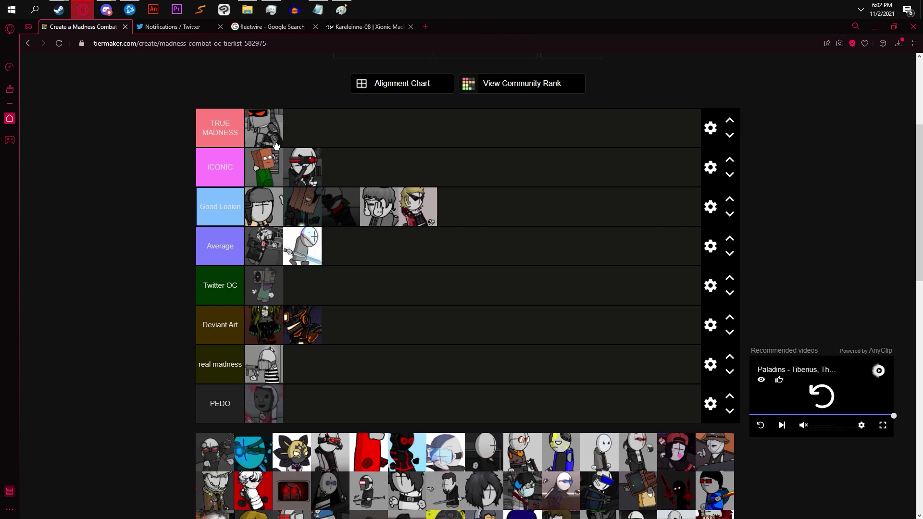
Place the masked blue-haired character before the blond one in Good Lookin and the goggled character in the real madness tier.
mouse_move(418, 172)
mouse_down()
mouse_move(495, 173)
mouse_move(424, 174)
mouse_move(452, 163)
mouse_move(421, 165)
mouse_up()
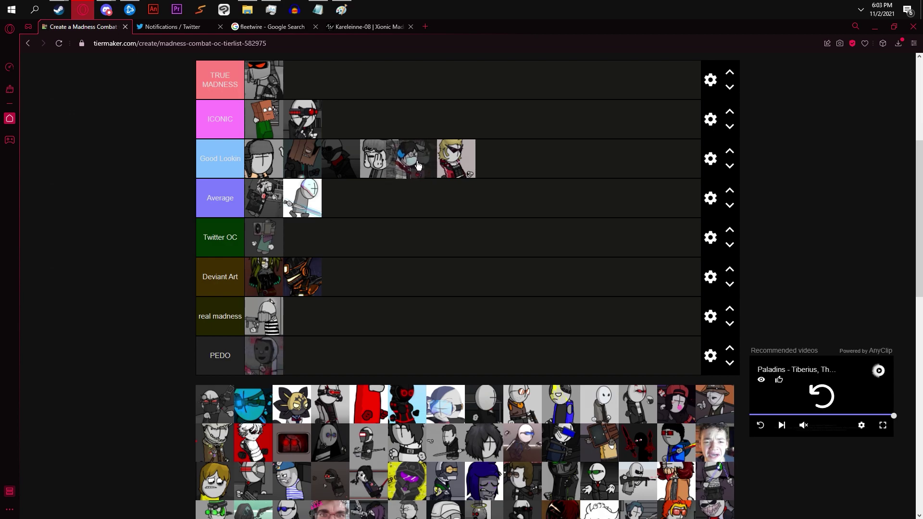
drag(446, 481, 358, 250)
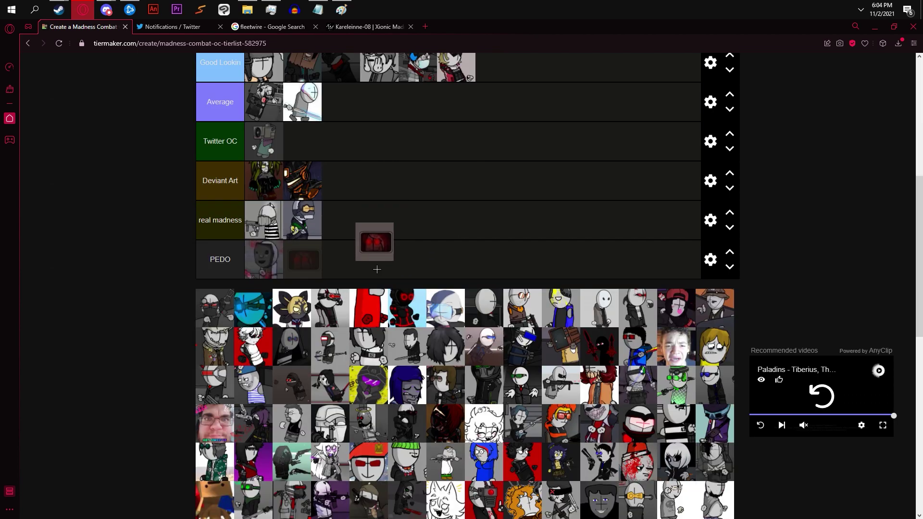
drag(377, 270, 447, 158)
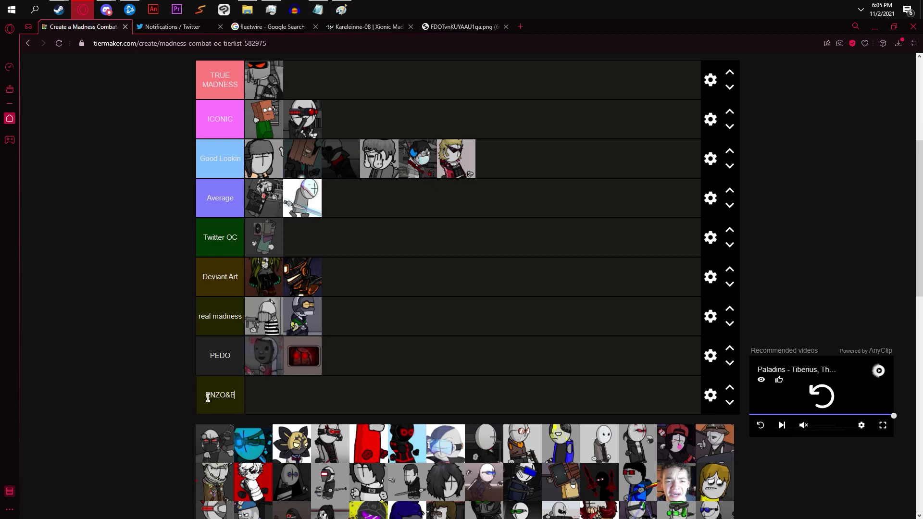
Label the new row below the last tier ENZO&BAR and give it a light grey label background.
text(AR)
click(710, 394)
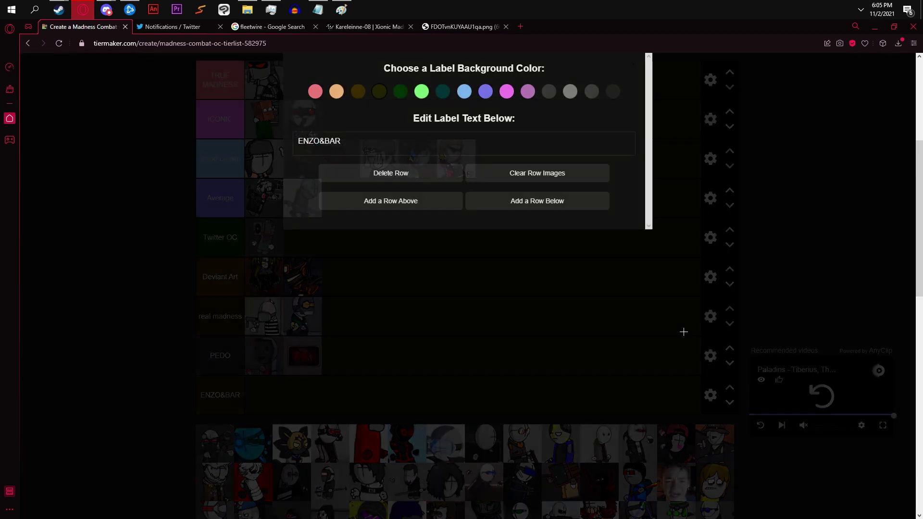
click(573, 98)
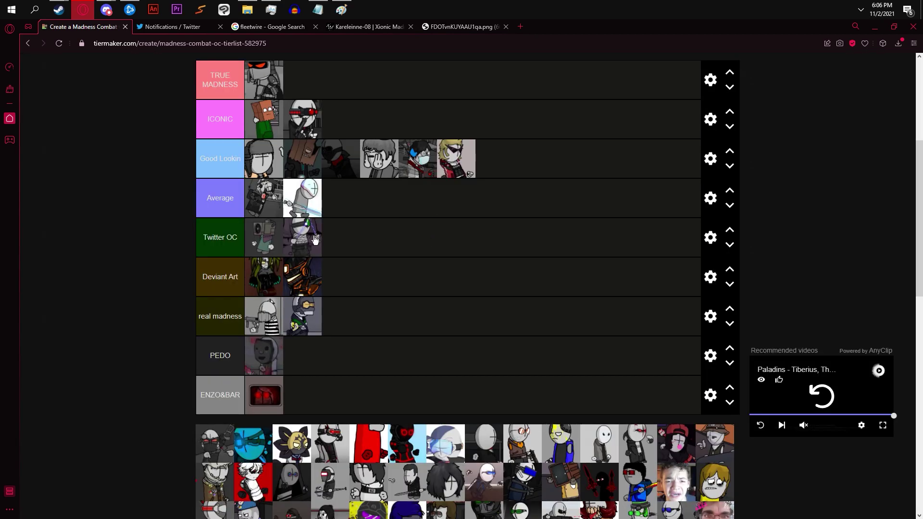
Move the blindfolded purple-toned character from Average to the end of Deviant Art and place the black-haired character in Twitter OC.
drag(314, 239, 449, 199)
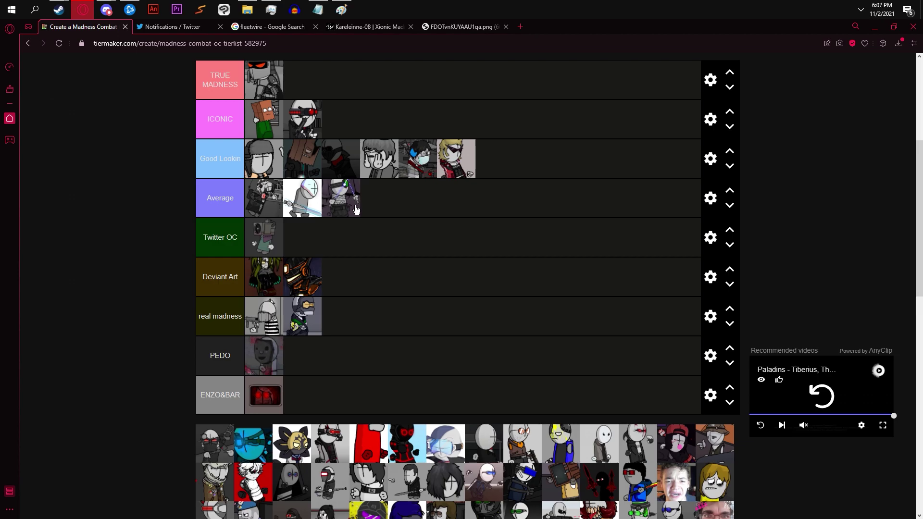
drag(356, 210, 407, 299)
drag(407, 263, 323, 195)
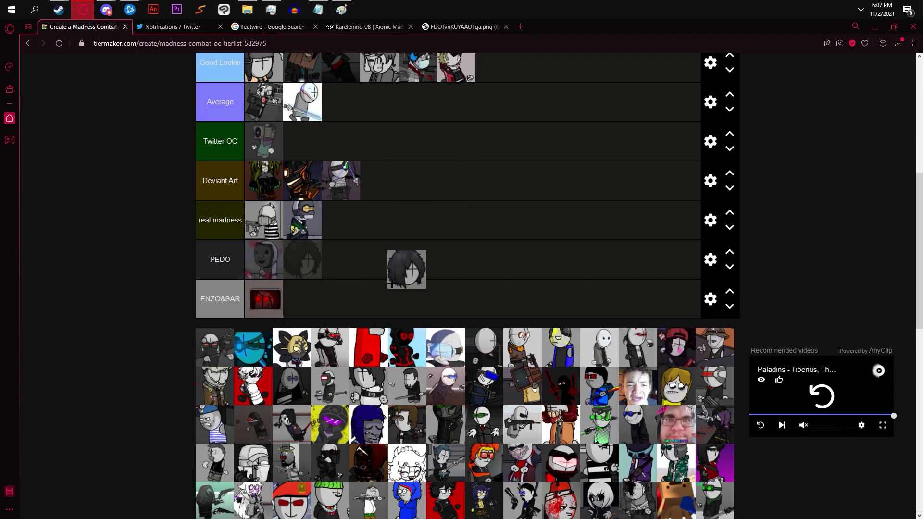
scroll(438, 203, up, 1)
scroll(395, 272, up, 2)
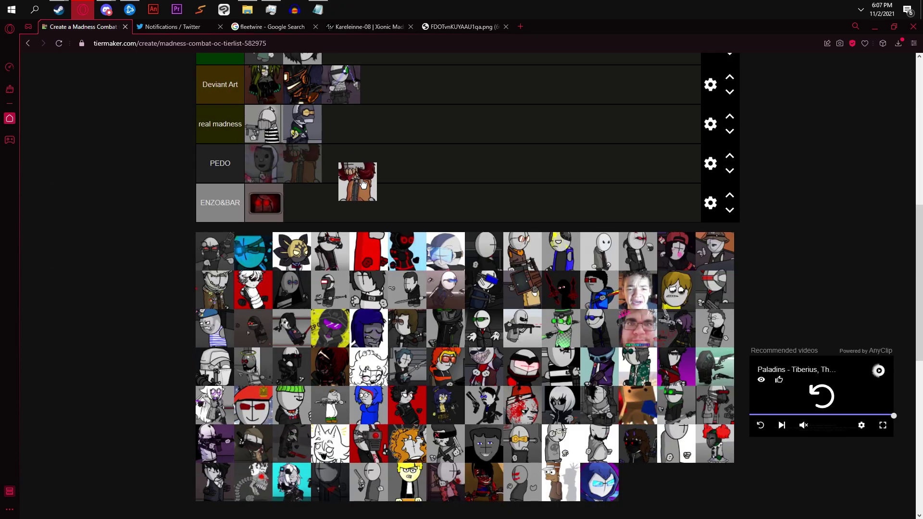
Place the suited character with green glasses in the Average tier after the sword-wielding character.
scroll(373, 183, up, 3)
mouse_move(360, 183)
mouse_down()
mouse_move(378, 194)
mouse_move(384, 214)
mouse_move(405, 201)
mouse_move(444, 211)
mouse_move(571, 156)
mouse_move(560, 127)
mouse_move(530, 250)
mouse_move(379, 212)
mouse_move(378, 185)
mouse_move(379, 193)
mouse_move(337, 179)
mouse_move(353, 211)
mouse_move(404, 219)
mouse_move(361, 166)
mouse_up()
scroll(405, 205, up, 1)
scroll(542, 211, up, 1)
scroll(455, 260, down, 6)
drag(473, 300, 344, 205)
scroll(130, 284, up, 5)
scroll(445, 192, up, 1)
scroll(445, 191, down, 3)
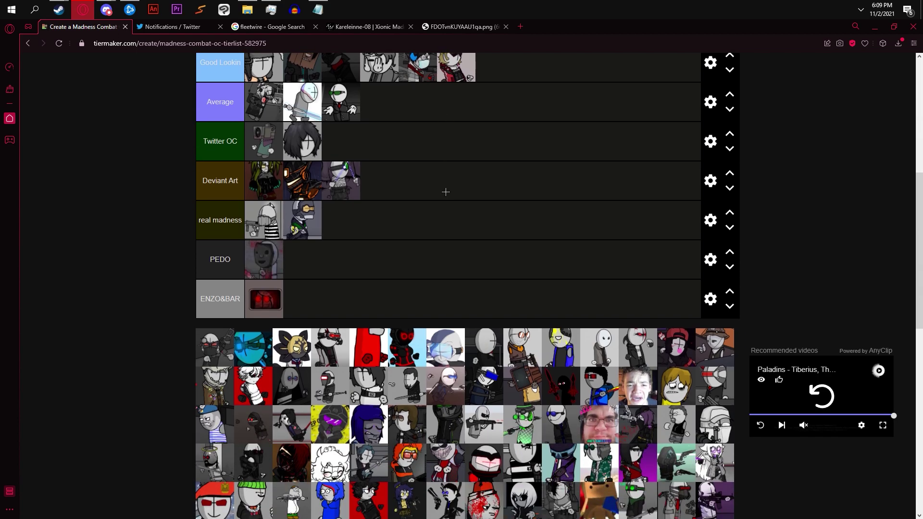
scroll(423, 187, up, 1)
scroll(423, 187, down, 2)
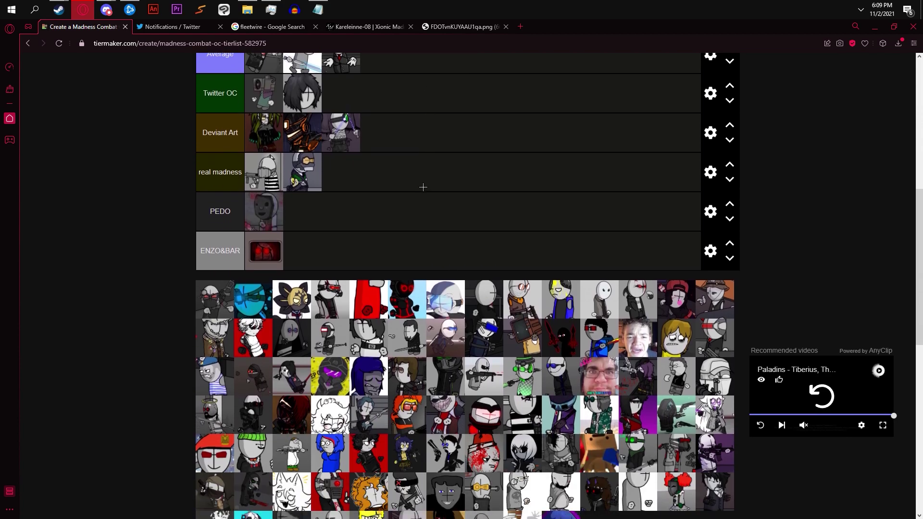
scroll(422, 187, up, 1)
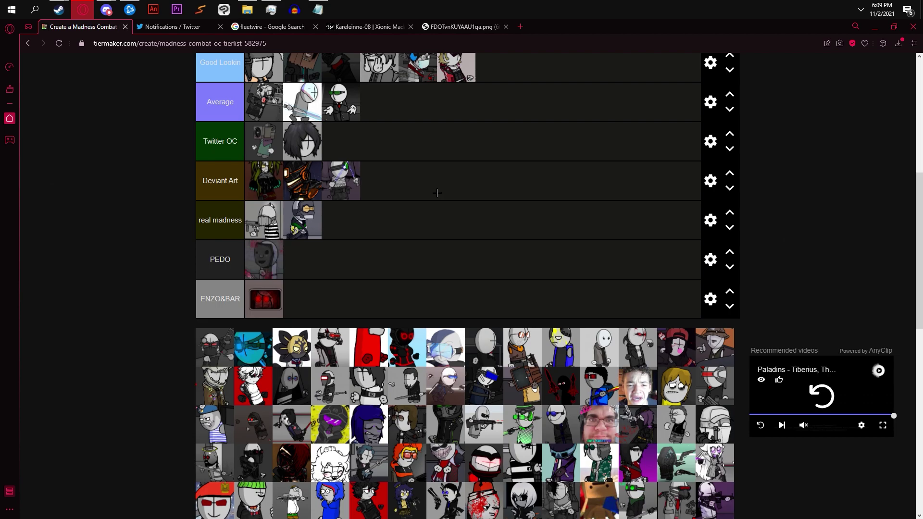
Add the blue-hooded character to the end of real madness and the box-headed yellow-clothed character before the blond one in Good Lookin.
scroll(437, 193, up, 1)
drag(510, 331, 308, 201)
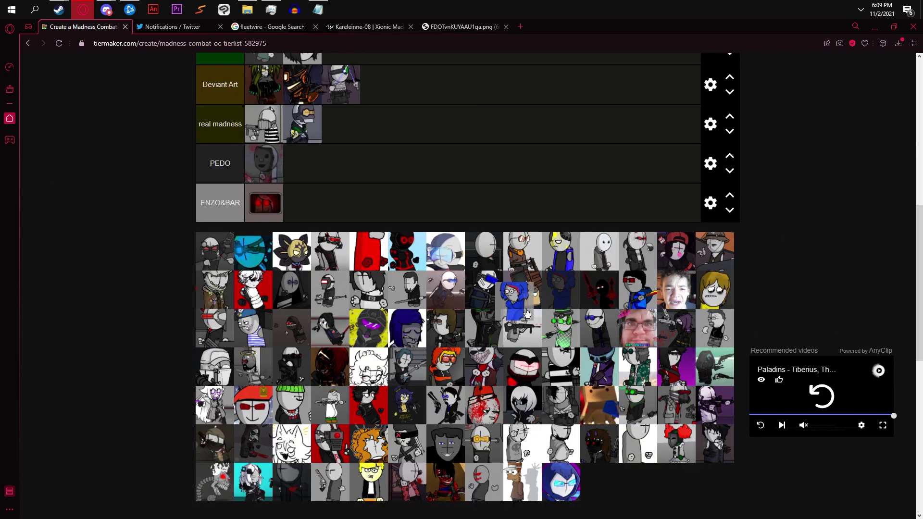
scroll(496, 291, up, 3)
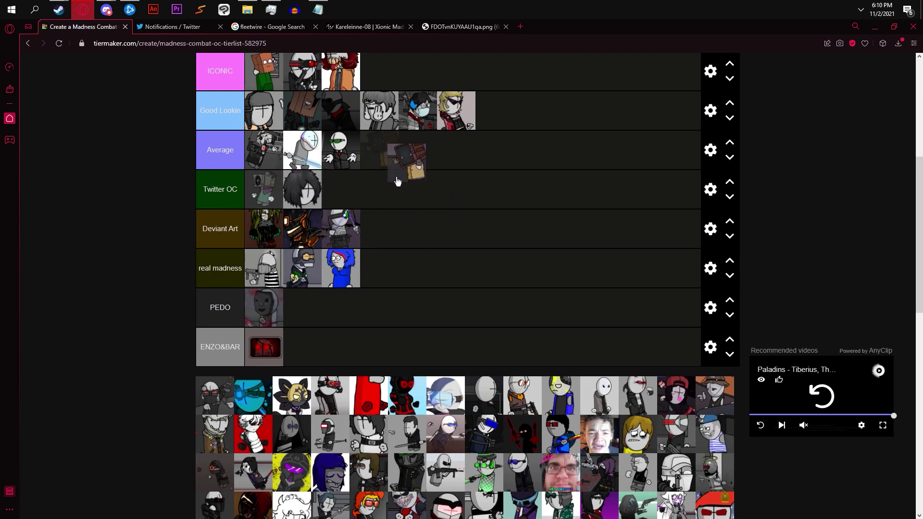
drag(397, 182, 508, 171)
scroll(504, 159, up, 1)
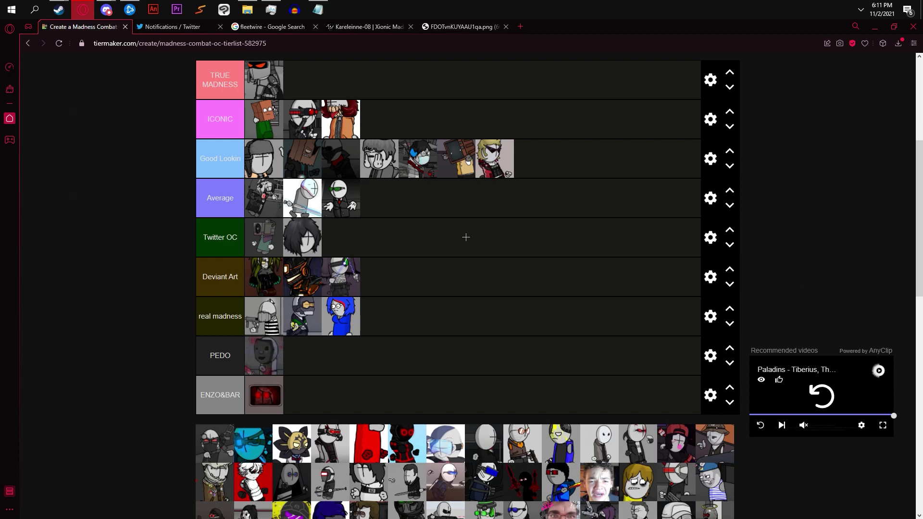
Place the plain pale-headed character in Good Lookin, directly before the character covering its face with its hands.
scroll(473, 237, down, 2)
drag(592, 353, 314, 190)
scroll(431, 246, up, 2)
scroll(440, 200, up, 2)
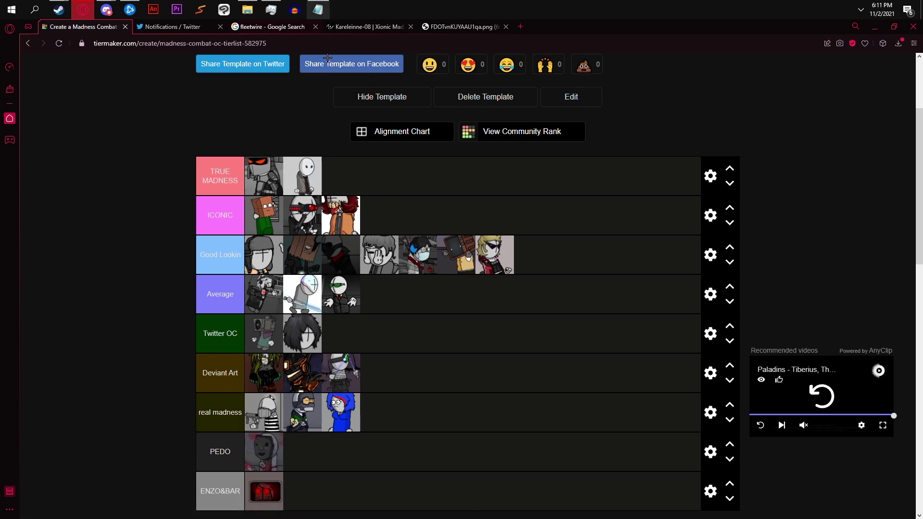
drag(311, 182, 393, 266)
scroll(390, 266, down, 1)
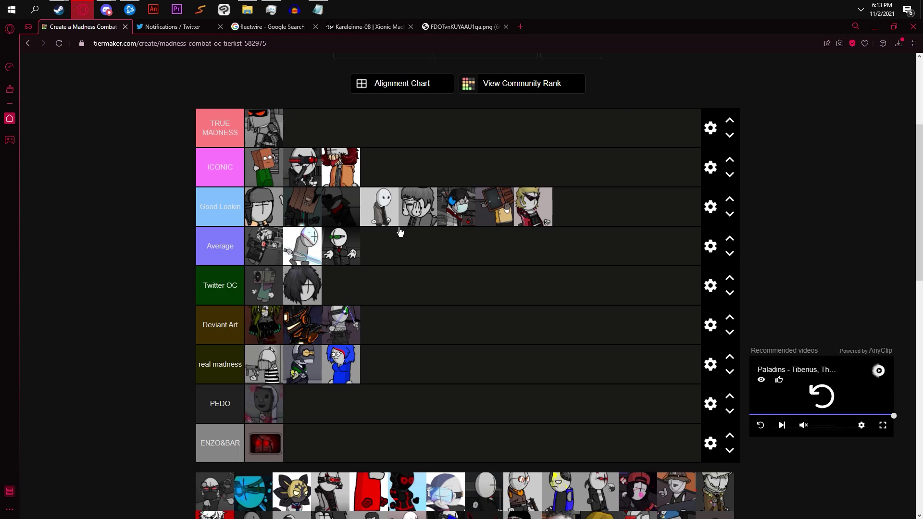
Place the purple-haired character first in the TRUE MADNESS tier, ahead of the red-eyed armoured character.
scroll(389, 274, down, 8)
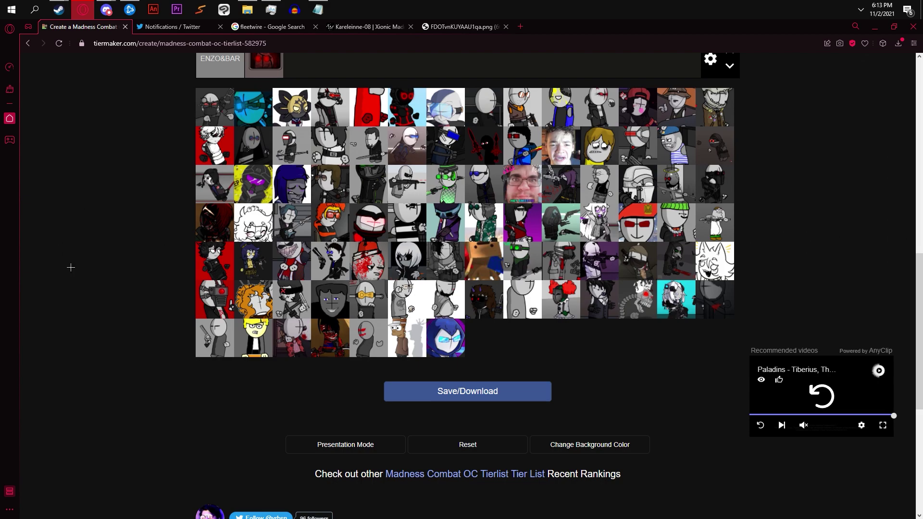
drag(550, 175, 402, 86)
scroll(181, 229, up, 5)
scroll(159, 236, up, 2)
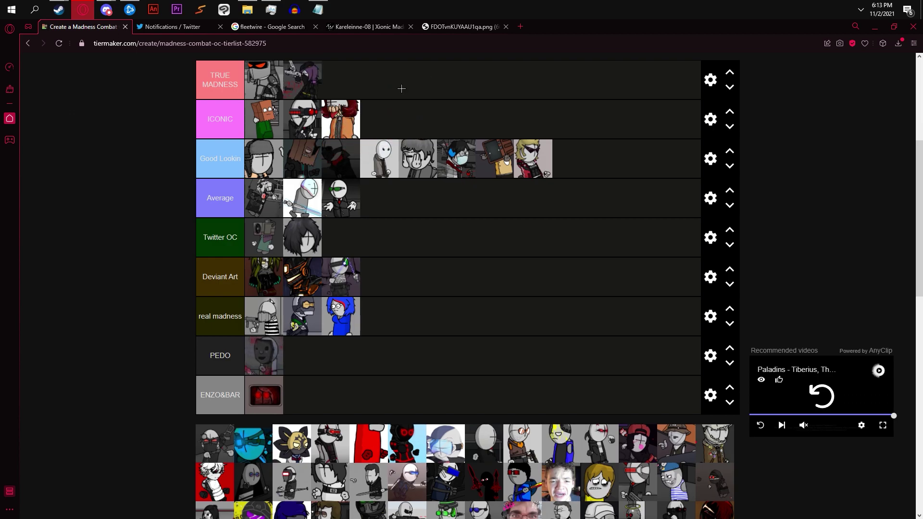
scroll(436, 153, up, 1)
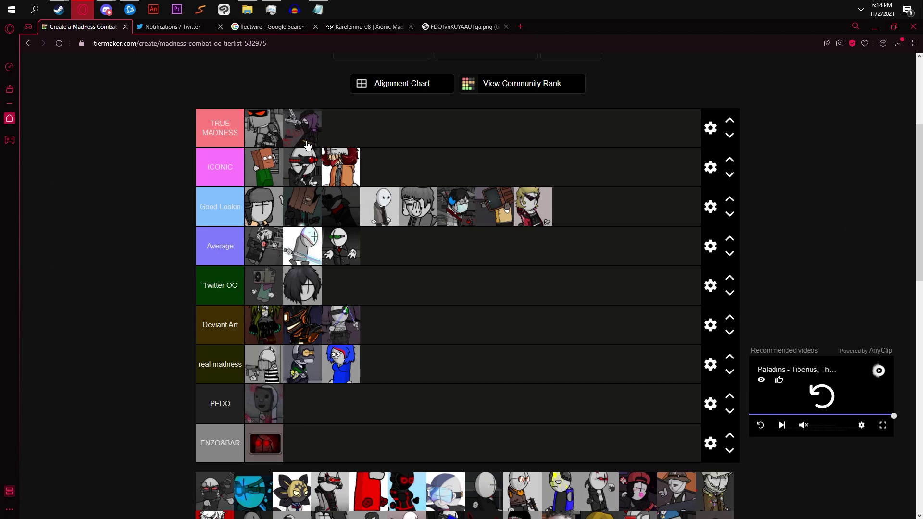
drag(305, 145, 262, 132)
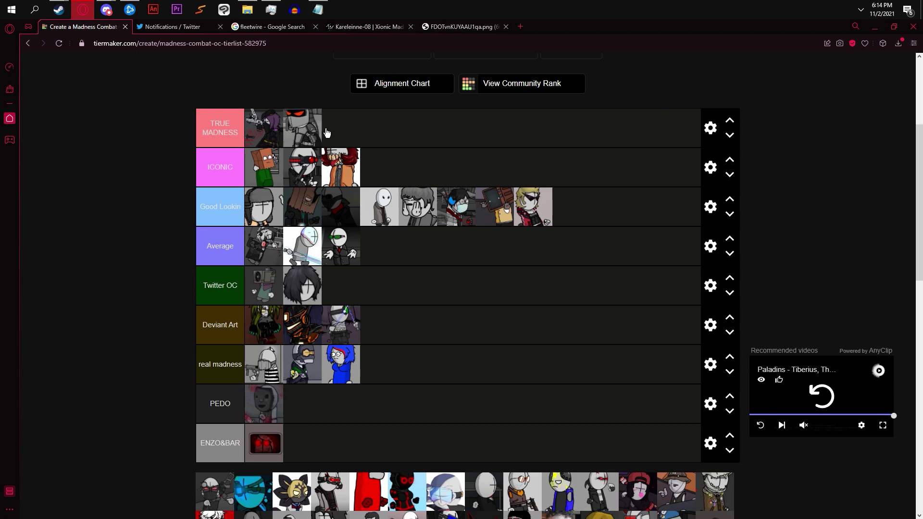
drag(285, 106, 273, 134)
mouse_move(273, 134)
mouse_down()
mouse_move(281, 99)
mouse_move(273, 123)
mouse_up()
click(273, 124)
scroll(277, 253, up, 2)
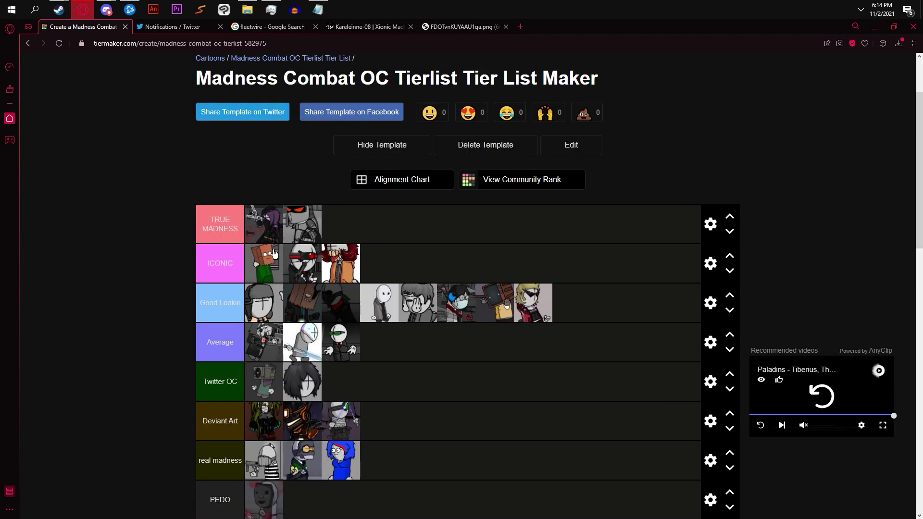
Place the black silhouette character with red blades at the front of the TRUE MADNESS tier.
scroll(274, 253, down, 1)
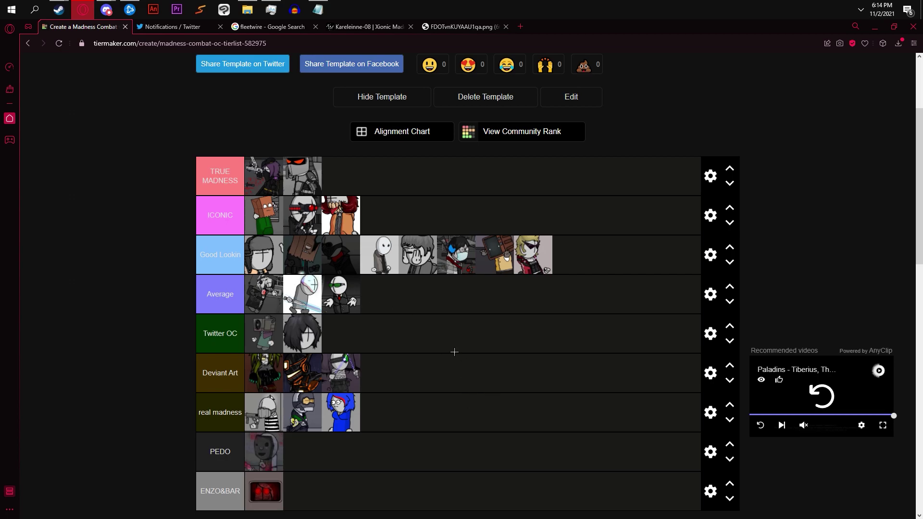
scroll(452, 340, down, 6)
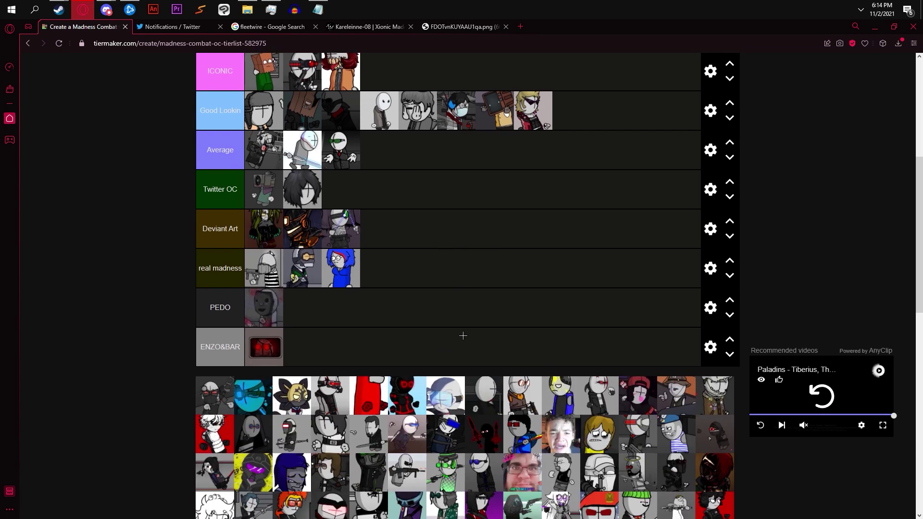
scroll(412, 275, up, 3)
scroll(412, 275, up, 2)
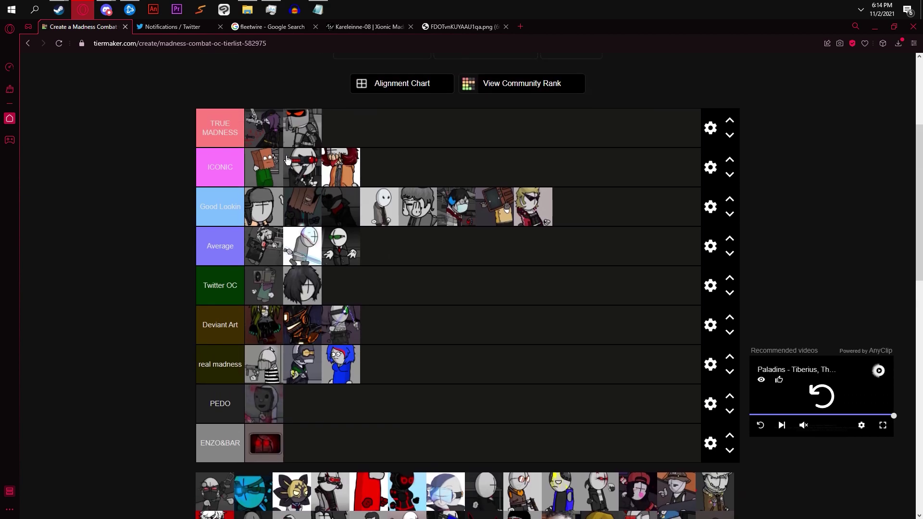
scroll(423, 345, down, 4)
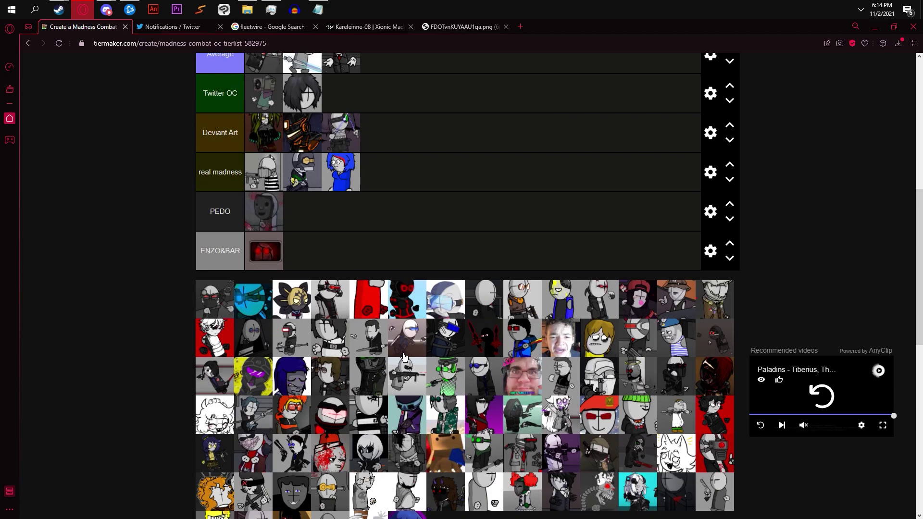
drag(483, 336, 308, 189)
scroll(466, 289, up, 4)
scroll(452, 262, up, 1)
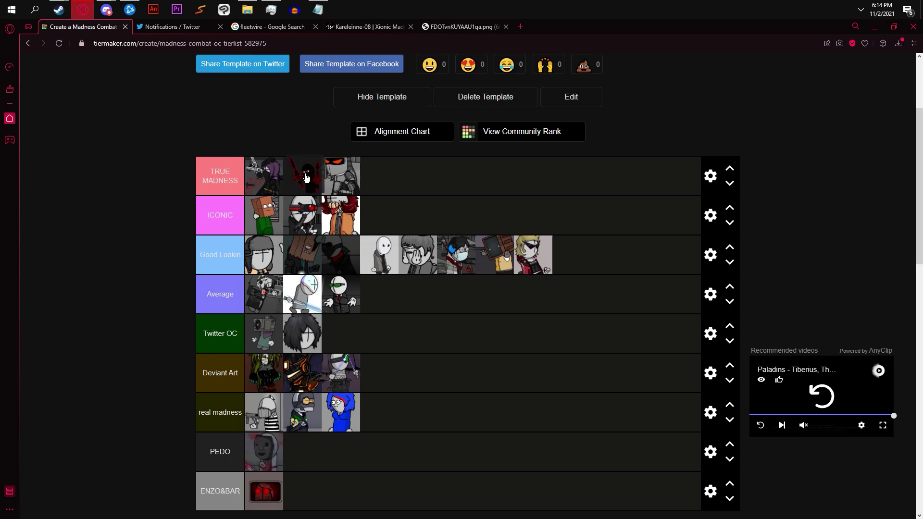
drag(306, 187, 267, 184)
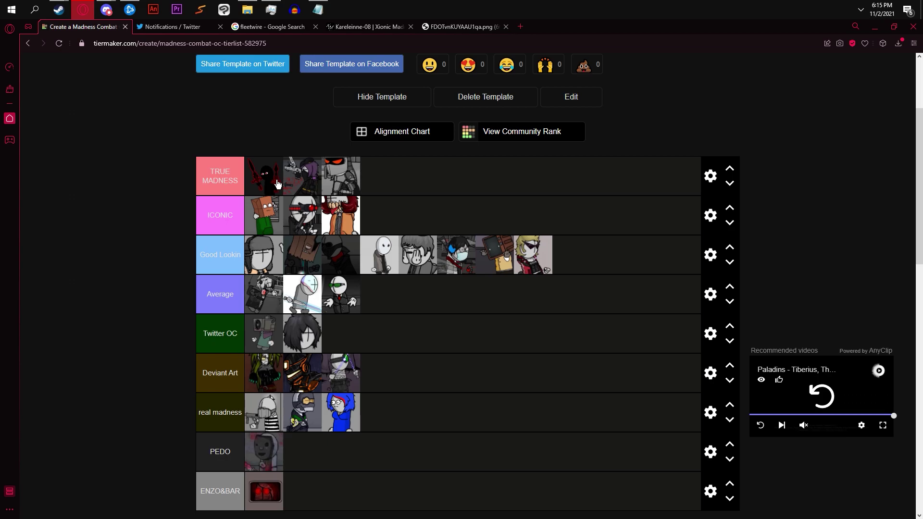
Place the brown box-like toy figure at the end of the real madness tier.
scroll(296, 229, down, 6)
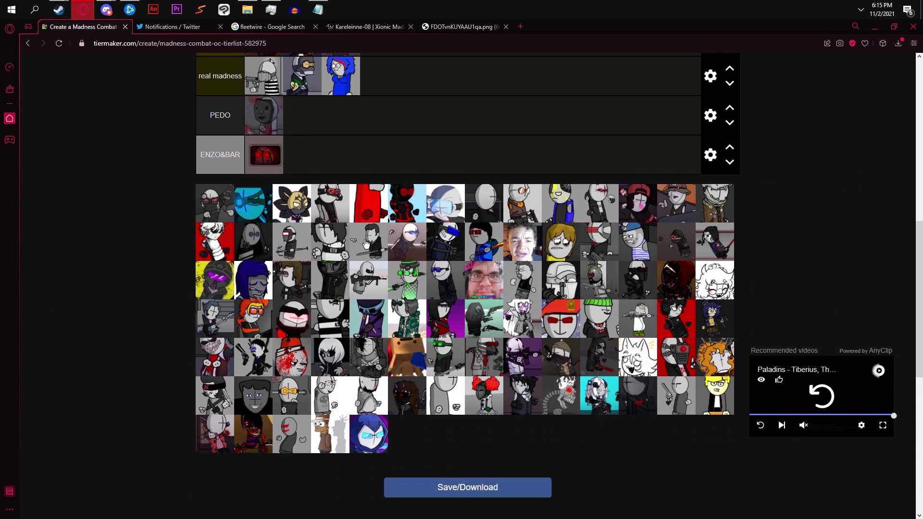
scroll(364, 241, down, 1)
drag(415, 314, 431, 147)
scroll(392, 207, up, 3)
scroll(452, 144, up, 3)
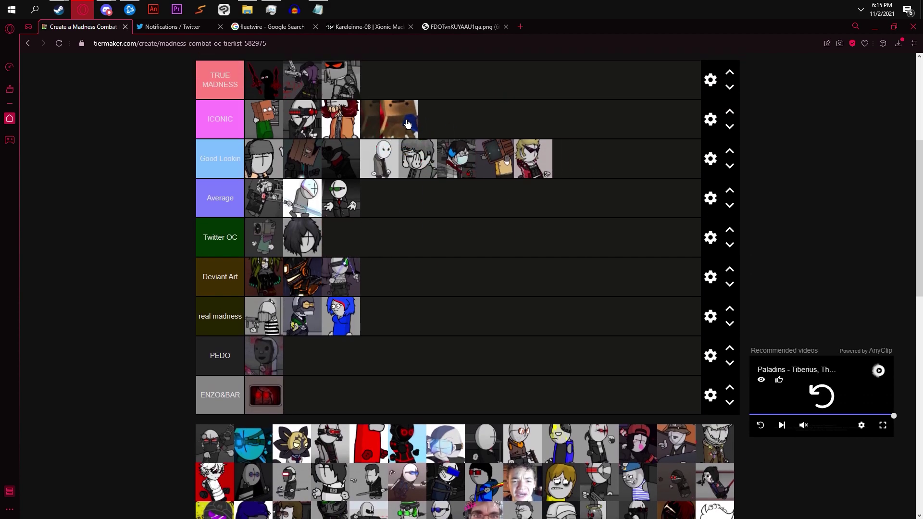
drag(409, 123, 407, 274)
scroll(594, 235, down, 1)
scroll(585, 243, down, 1)
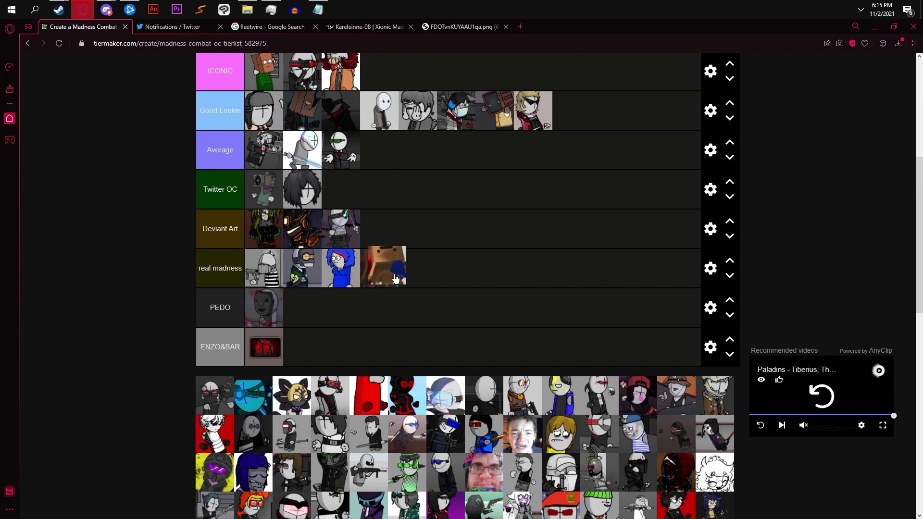
Place the blue-visored character on the mauve background in Good Lookin, directly before the blond character.
scroll(422, 342, down, 2)
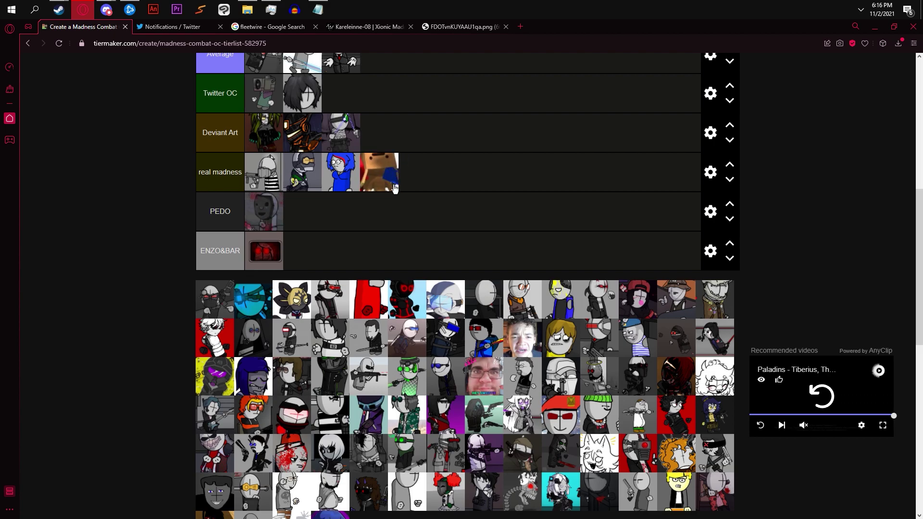
scroll(387, 178, down, 1)
scroll(386, 177, up, 1)
scroll(408, 261, down, 1)
scroll(486, 337, up, 4)
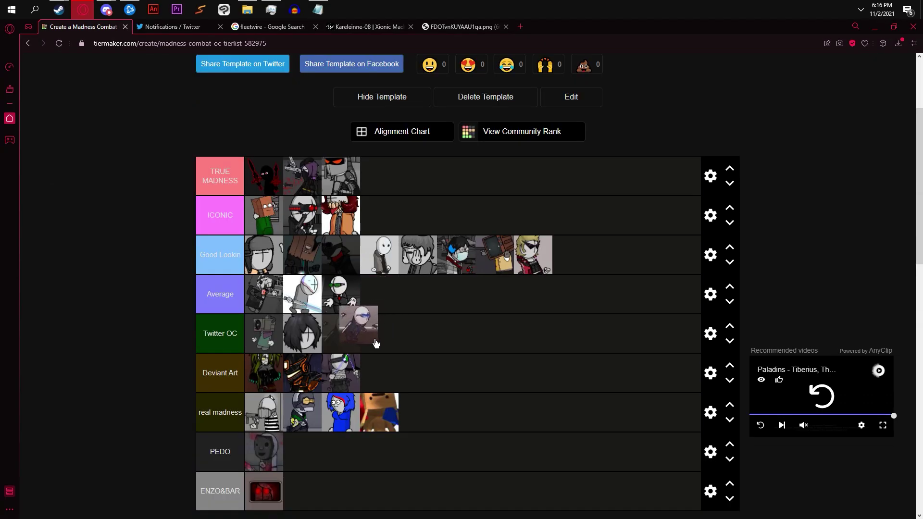
drag(375, 342, 412, 293)
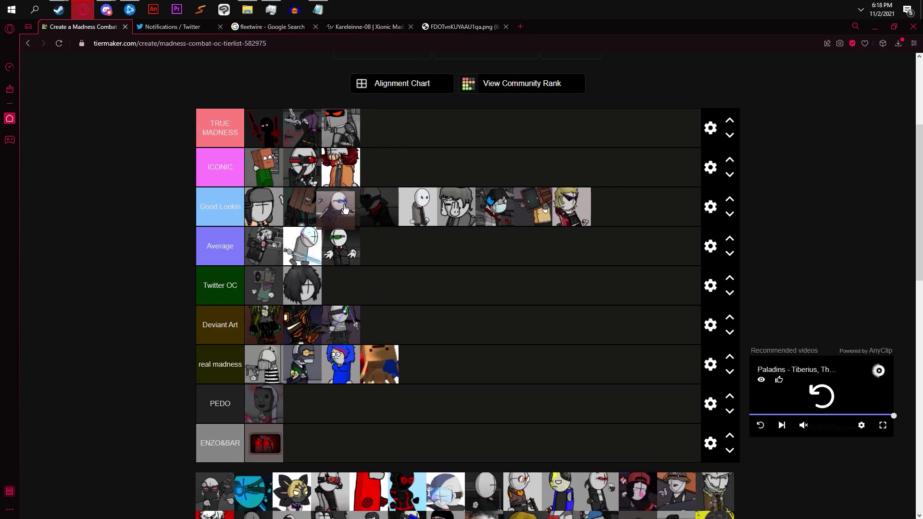
drag(345, 209, 536, 215)
Place the black-haired character with the lettered black band at the end of the Average tier.
scroll(570, 259, down, 3)
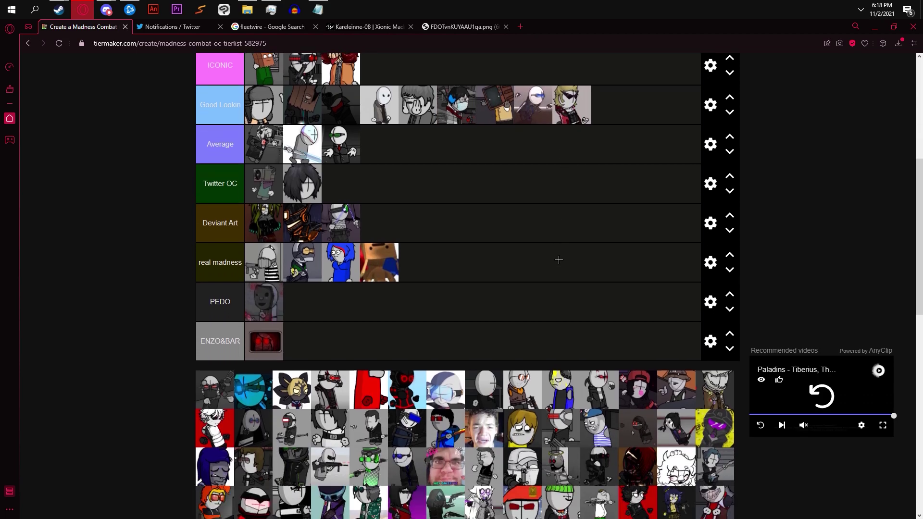
scroll(632, 162, up, 2)
drag(455, 428, 597, 259)
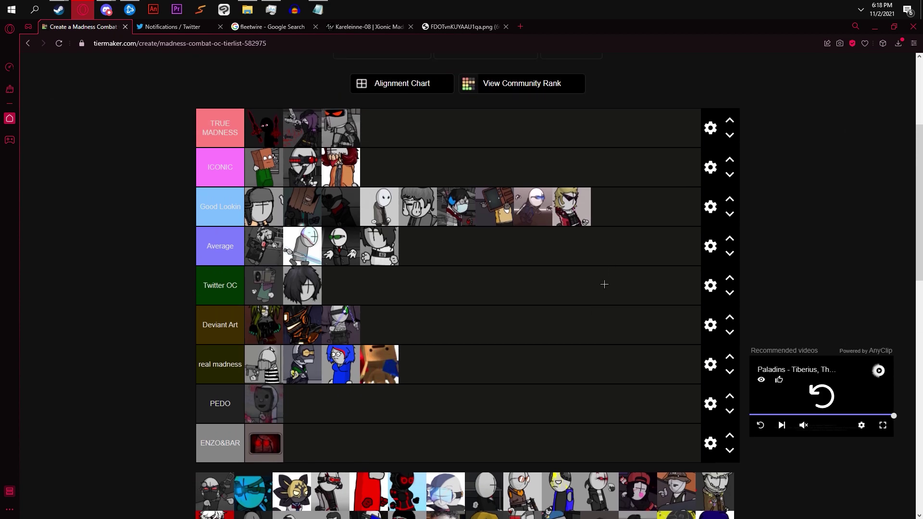
drag(390, 261, 389, 260)
Place the grey character with the red visor at the end of the ICONIC tier.
scroll(595, 287, down, 3)
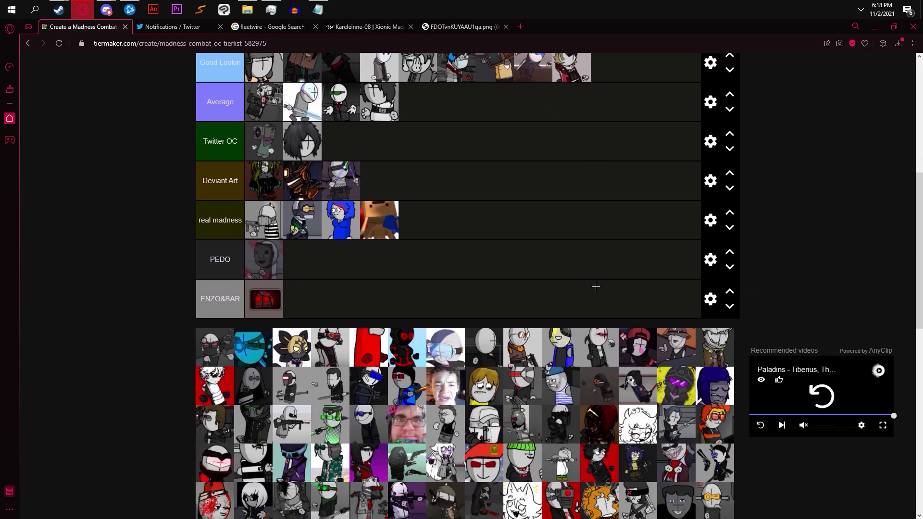
scroll(575, 214, up, 1)
drag(586, 396, 558, 264)
scroll(556, 201, up, 2)
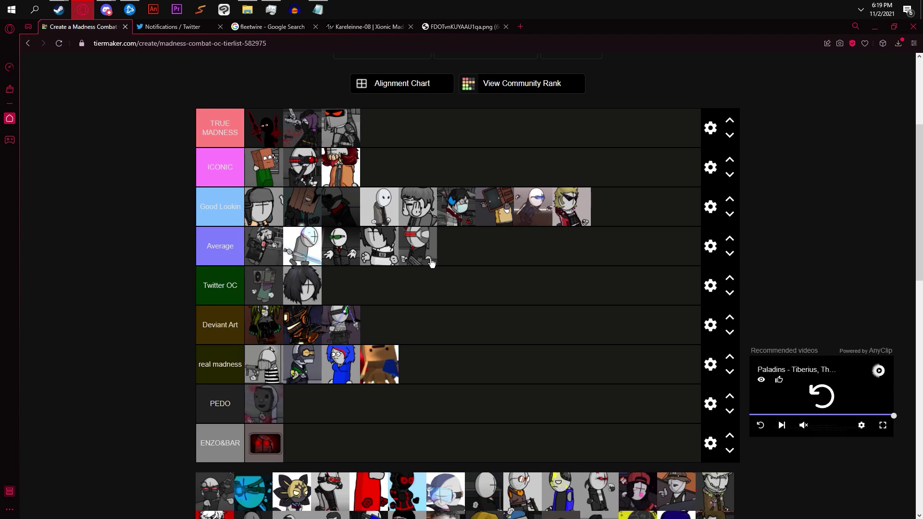
mouse_move(432, 262)
mouse_down()
mouse_move(398, 179)
mouse_move(438, 268)
mouse_up()
drag(436, 269, 406, 173)
Place the green-hatted character with green goggles at the end of the Twitter OC tier.
scroll(406, 208, down, 7)
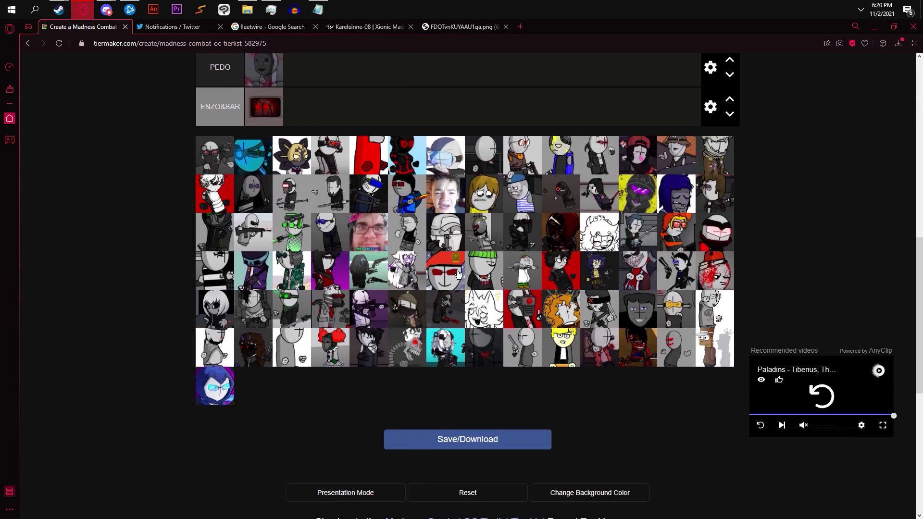
scroll(538, 301, up, 1)
scroll(751, 390, up, 4)
drag(292, 472, 423, 151)
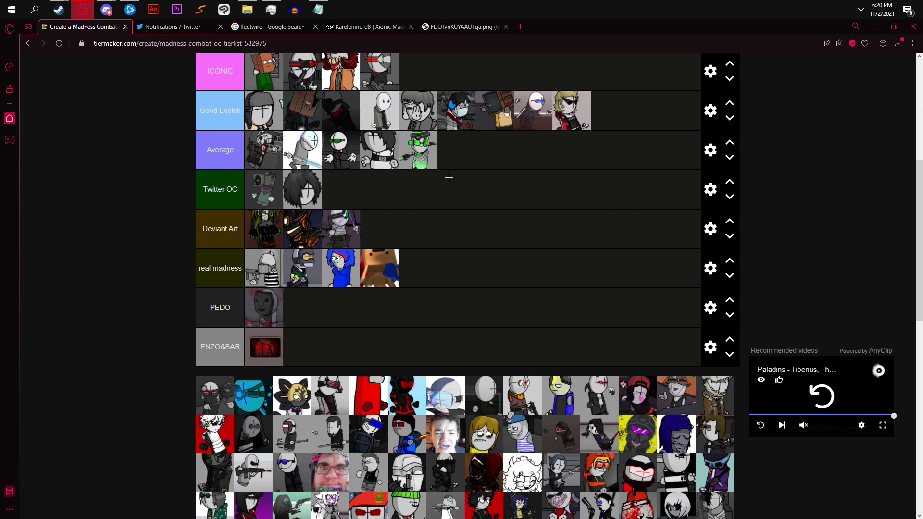
drag(417, 150, 442, 202)
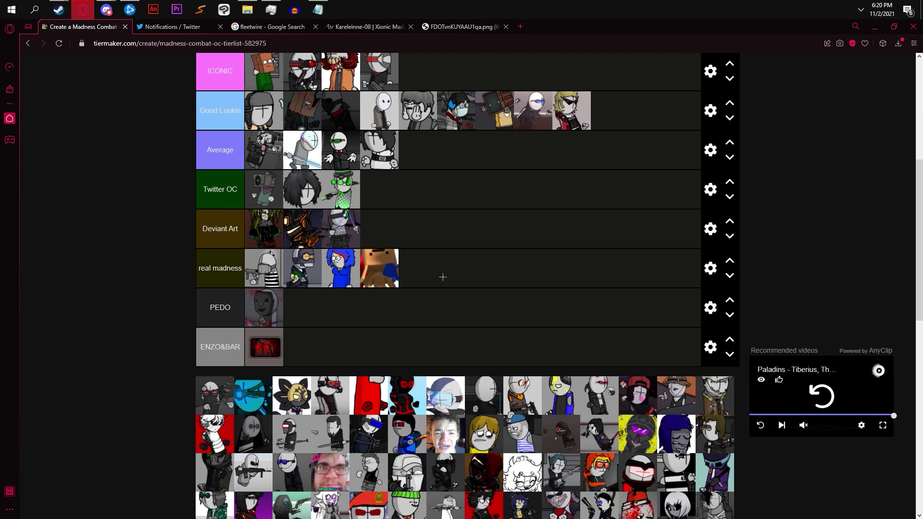
Place the black-petalled yellow-faced character in Good Lookin, between the face-covering character and the masked blue-haired one.
scroll(472, 234, up, 2)
scroll(476, 260, down, 3)
drag(276, 363, 259, 169)
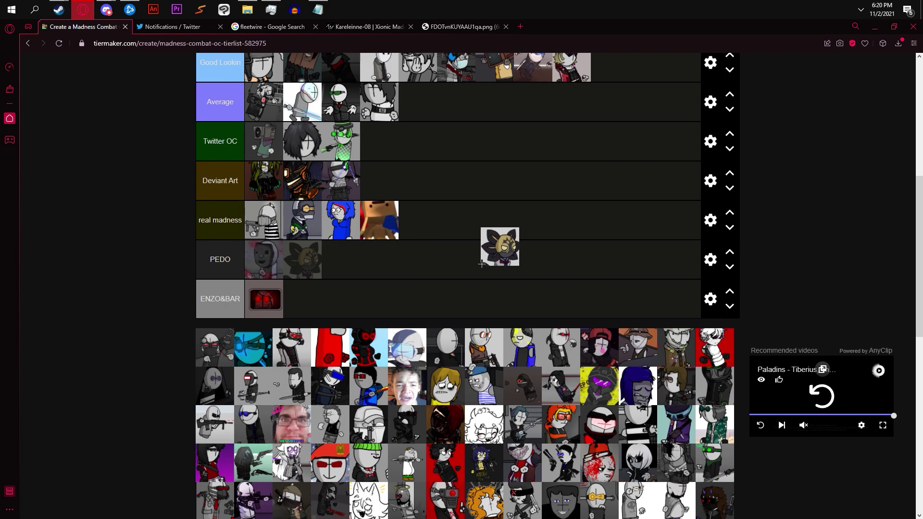
scroll(494, 256, up, 2)
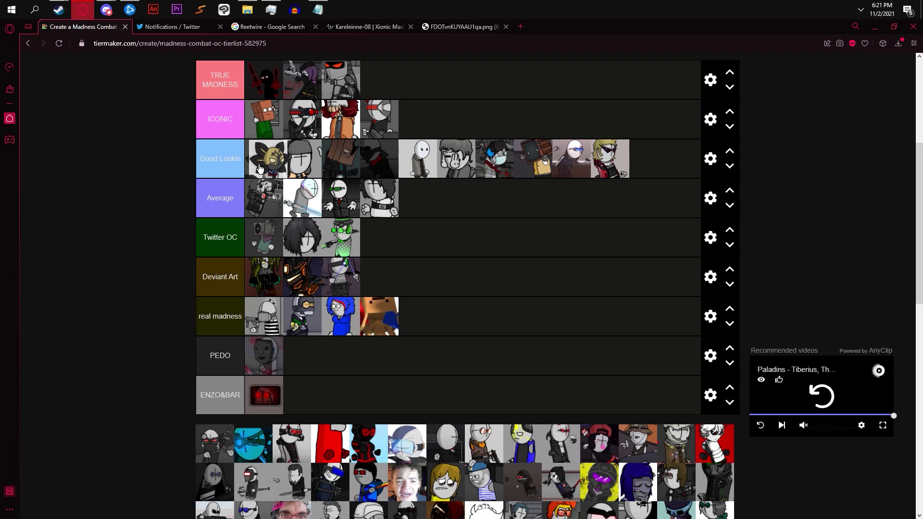
drag(260, 168, 447, 167)
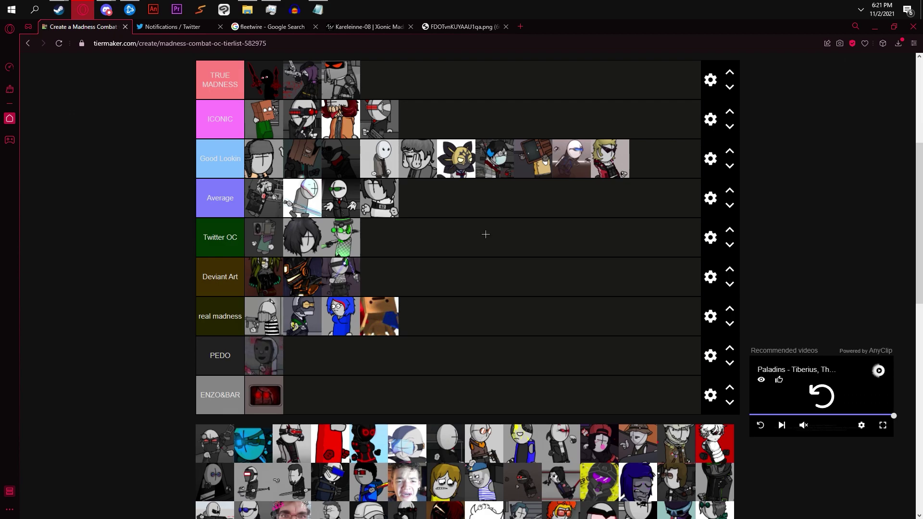
Place the blue-bereted character in the striped shirt at the front of the Average tier.
scroll(485, 233, up, 2)
scroll(472, 218, down, 3)
scroll(471, 219, up, 2)
scroll(665, 151, down, 8)
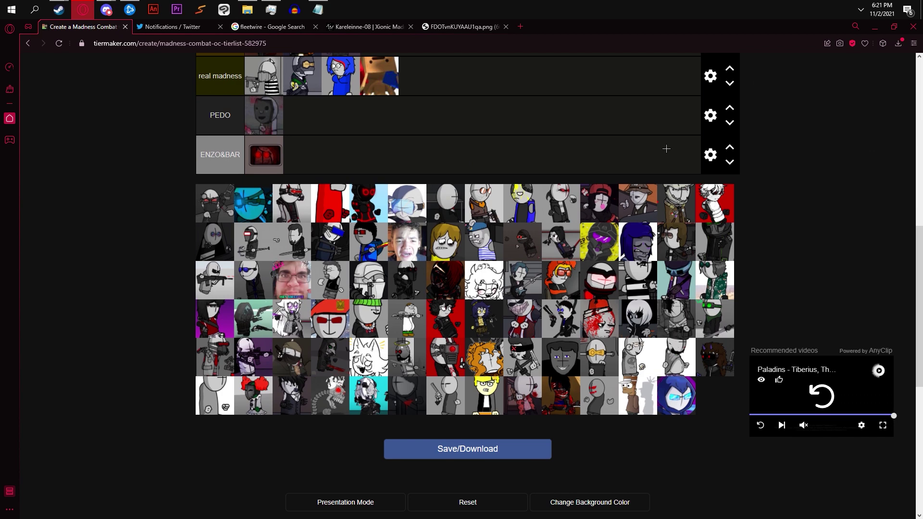
scroll(734, 239, up, 4)
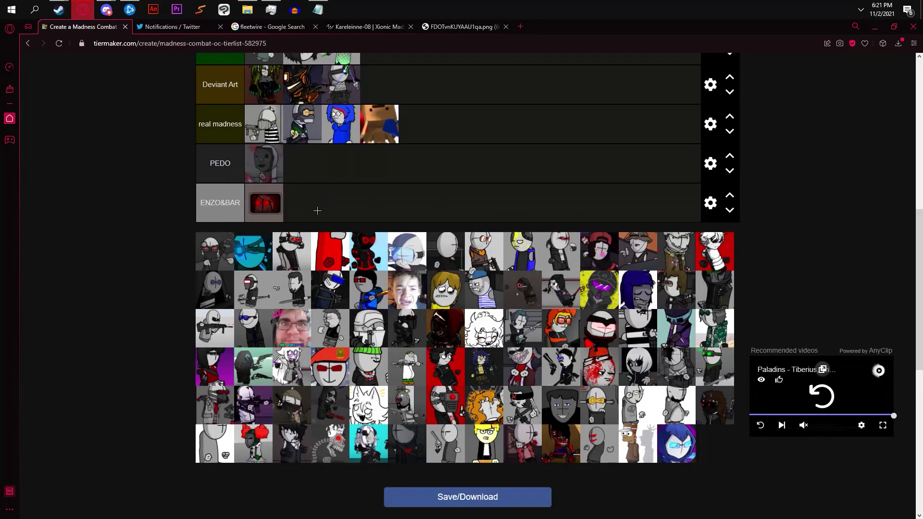
drag(483, 290, 197, 169)
scroll(300, 336, up, 2)
scroll(527, 207, up, 1)
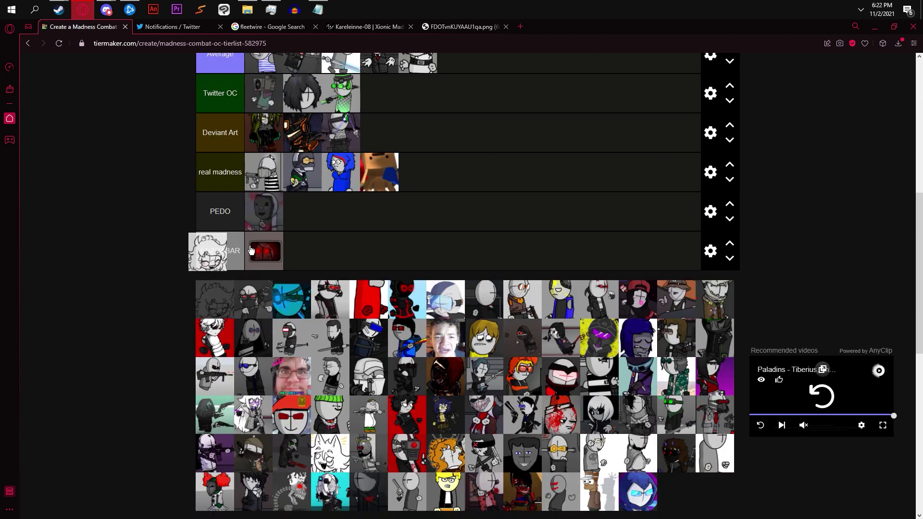
Place the curly-haired line-art character third in Good Lookin, directly before the dark-hatted character.
drag(250, 249, 358, 205)
scroll(575, 196, up, 2)
scroll(630, 215, up, 2)
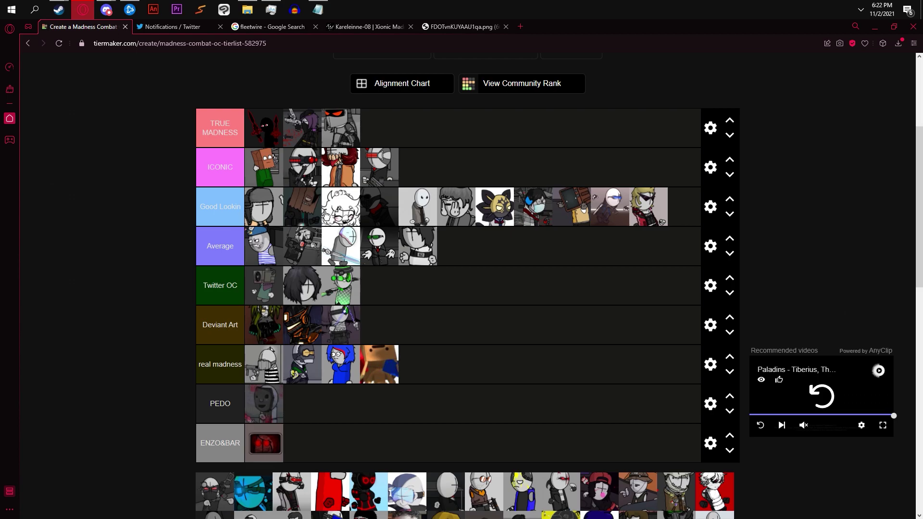
Place the blond character in the yellow shirt at the front of the ICONIC tier.
scroll(343, 216, down, 1)
drag(434, 431, 274, 128)
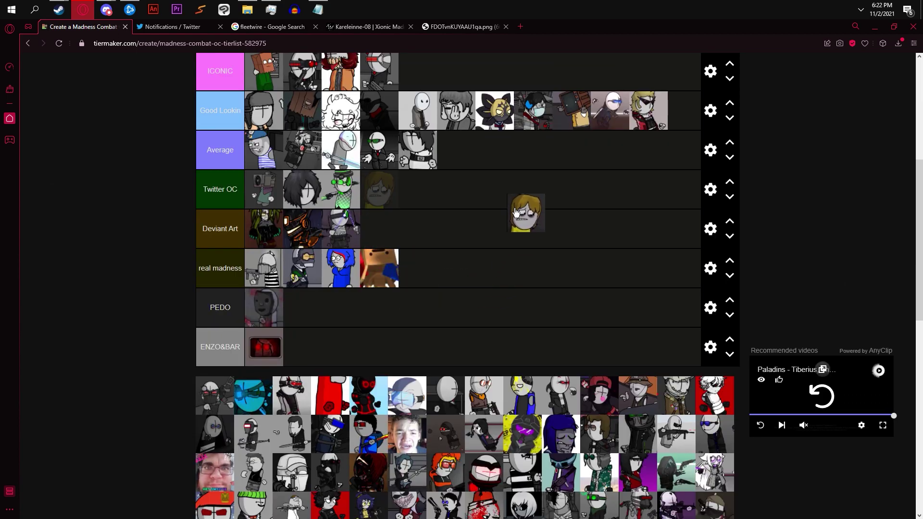
scroll(385, 159, up, 1)
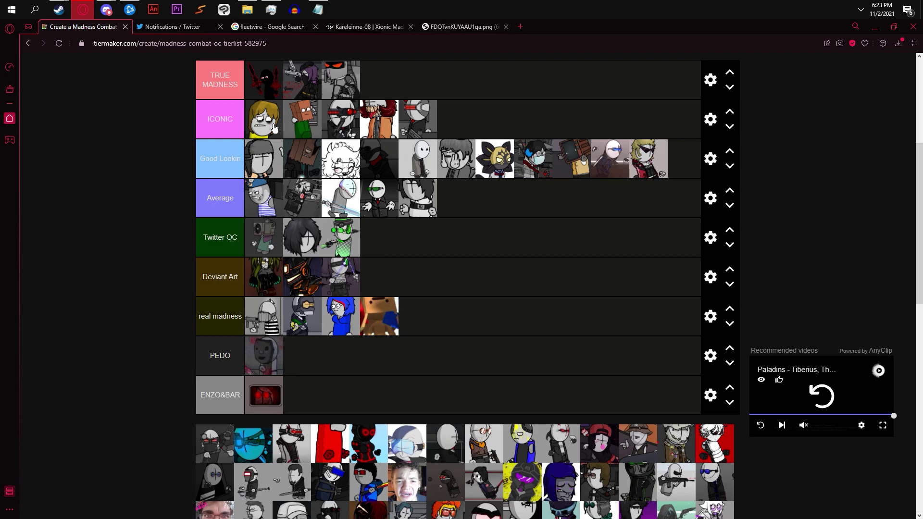
scroll(274, 128, up, 1)
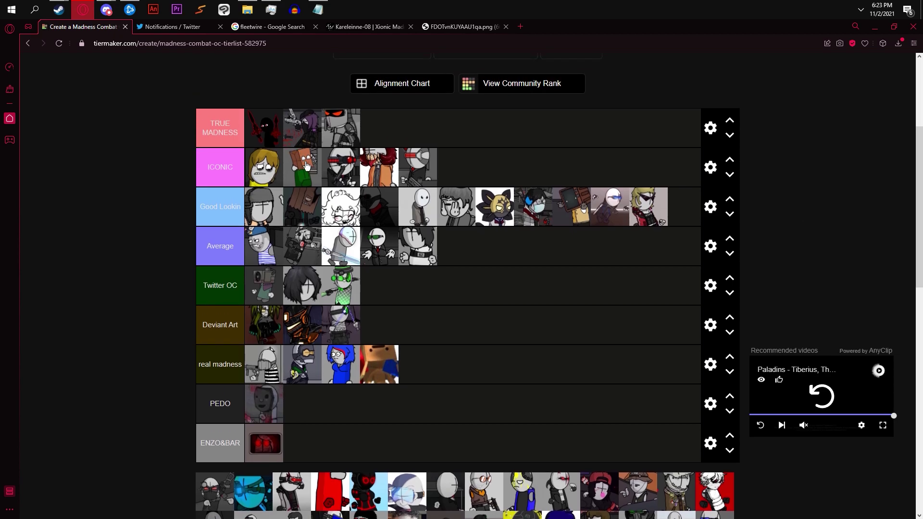
Place the grey character with the red visor in Good Lookin, directly after the black-petalled yellow-faced character.
mouse_move(306, 166)
mouse_down()
mouse_move(271, 170)
mouse_move(274, 190)
mouse_move(270, 171)
mouse_move(238, 185)
mouse_move(294, 165)
mouse_up()
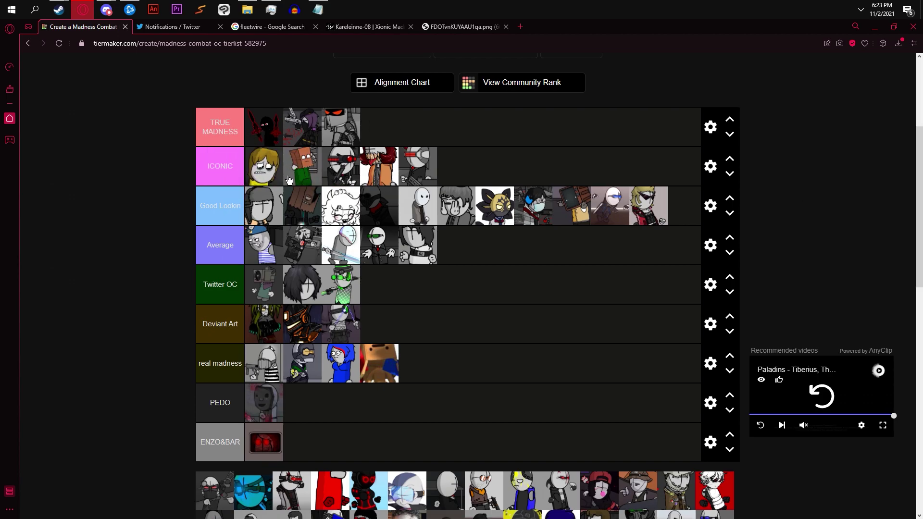
scroll(478, 233, down, 2)
scroll(479, 235, up, 1)
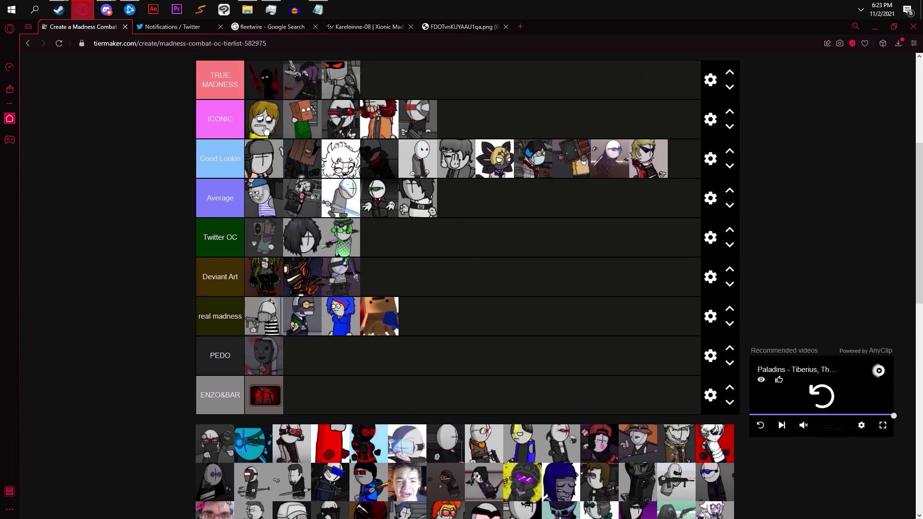
scroll(433, 182, down, 5)
drag(440, 337, 524, 180)
scroll(570, 133, up, 5)
Place the long-black-haired character in dark clothes fourth in the Average tier, directly before the green-glasses character.
scroll(565, 169, down, 6)
drag(449, 310, 393, 300)
scroll(454, 317, up, 5)
scroll(472, 274, up, 2)
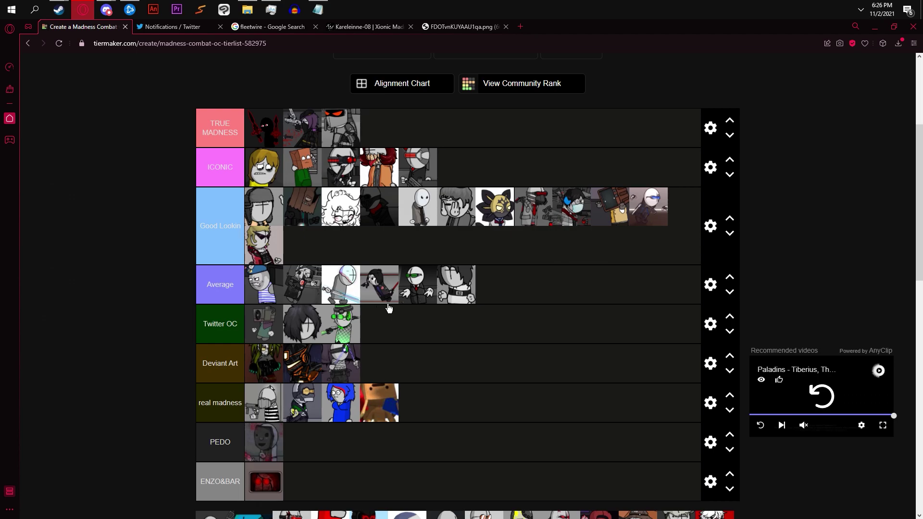
drag(389, 304, 461, 297)
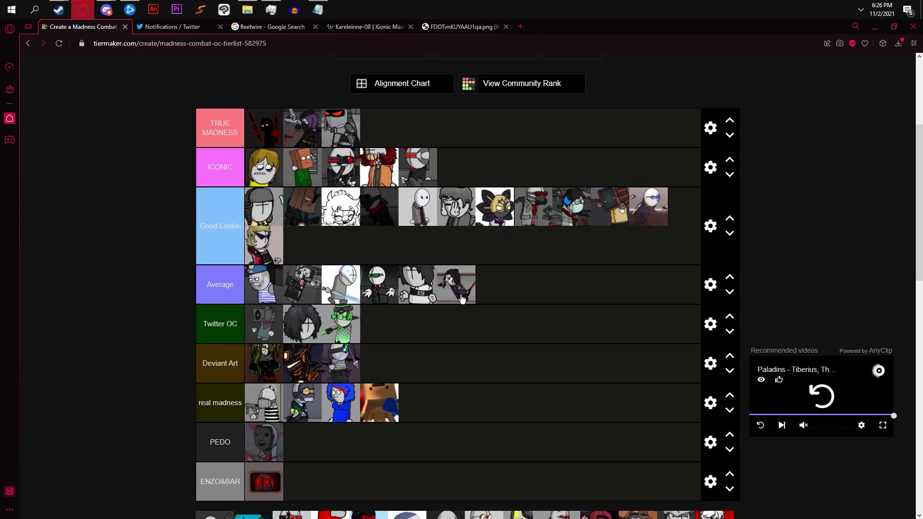
mouse_move(461, 296)
mouse_down()
mouse_move(440, 295)
mouse_move(462, 303)
mouse_up()
drag(463, 306, 418, 293)
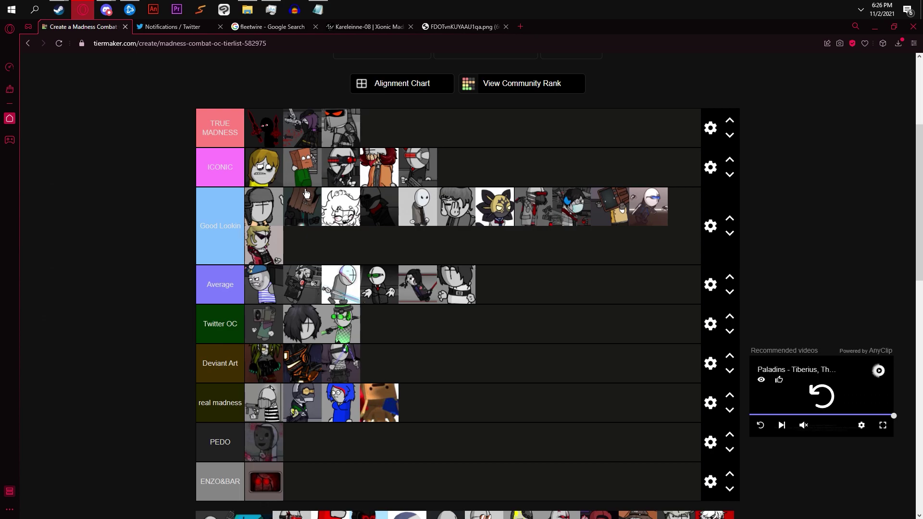
drag(418, 284, 364, 285)
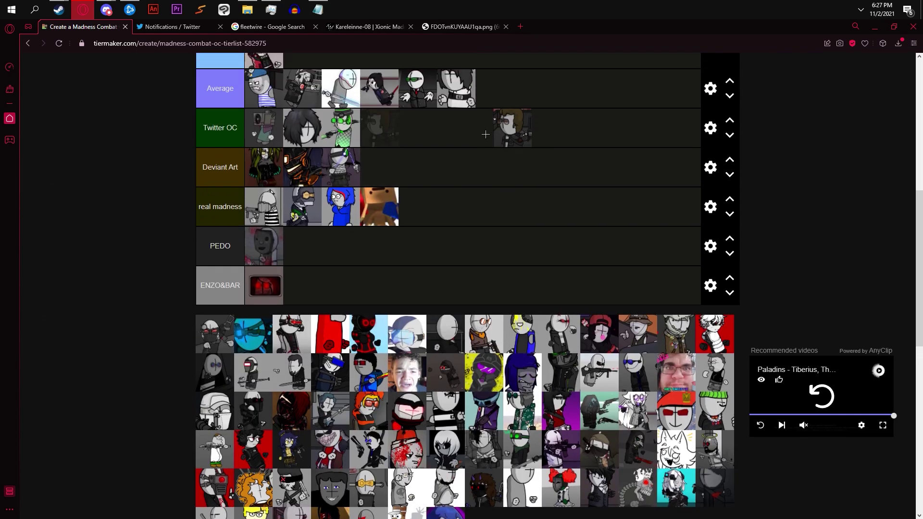
Place the brown-haired character in Good Lookin, directly after the black-petalled yellow-faced character.
scroll(488, 144, up, 1)
drag(486, 135, 523, 190)
scroll(560, 166, up, 1)
scroll(544, 269, up, 1)
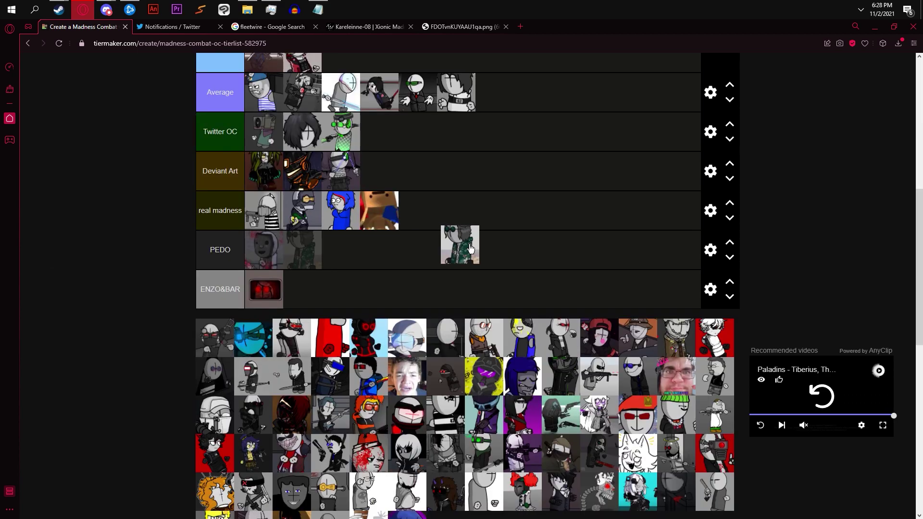
Place the green-camouflage character fourth in Good Lookin, between the curly-haired line-art character and the dark-hatted one.
drag(472, 232, 519, 351)
scroll(496, 145, up, 2)
scroll(551, 178, up, 1)
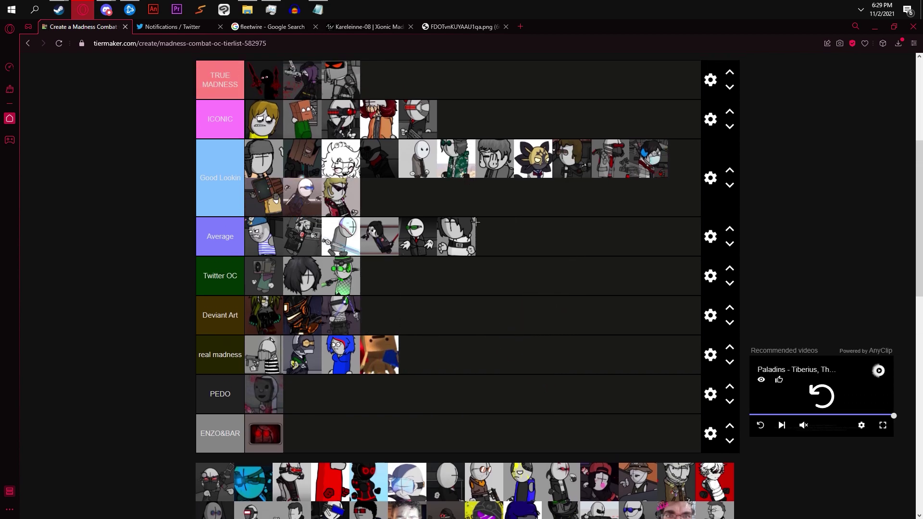
scroll(511, 300, up, 1)
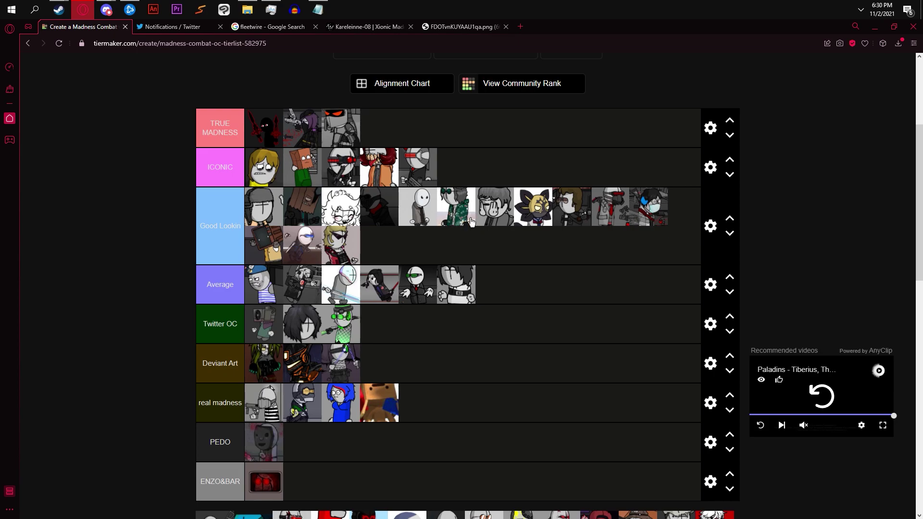
drag(468, 219, 452, 215)
drag(450, 215, 448, 222)
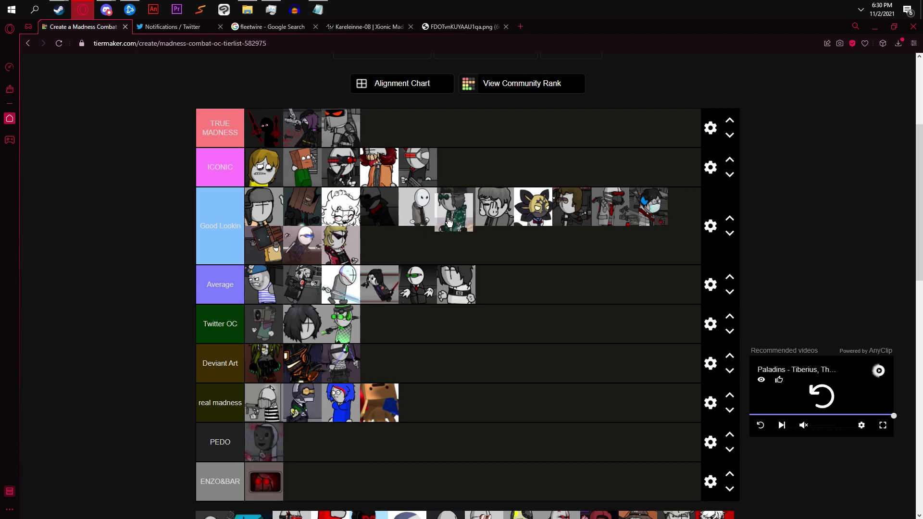
drag(449, 222, 363, 218)
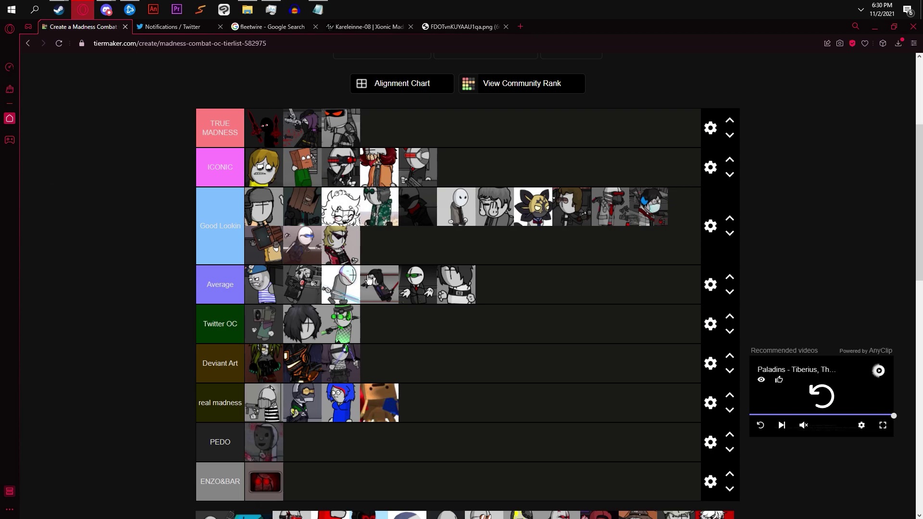
Place the black-vested character second in TRUE MADNESS and the dark-suited character with the blade at the end of Twitter OC.
scroll(375, 264, down, 1)
scroll(379, 250, up, 1)
scroll(398, 222, down, 3)
drag(476, 423, 393, 287)
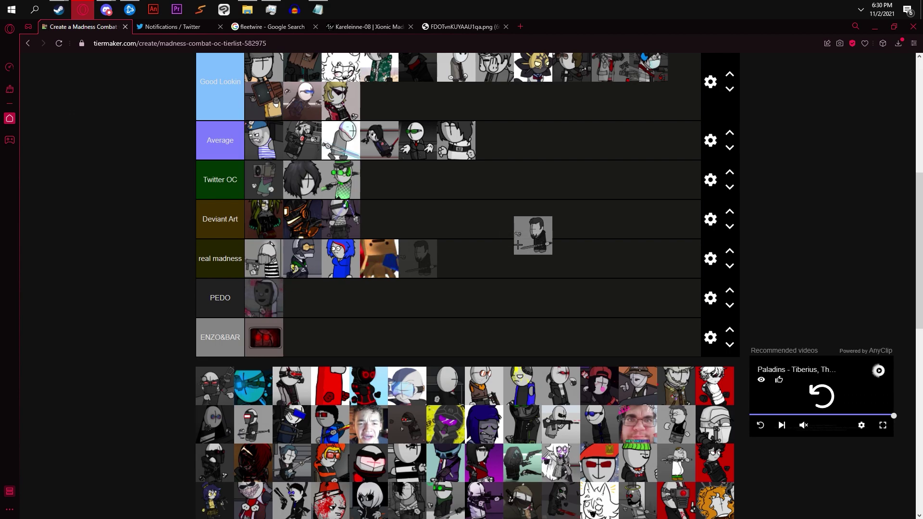
scroll(575, 150, up, 1)
scroll(539, 224, up, 1)
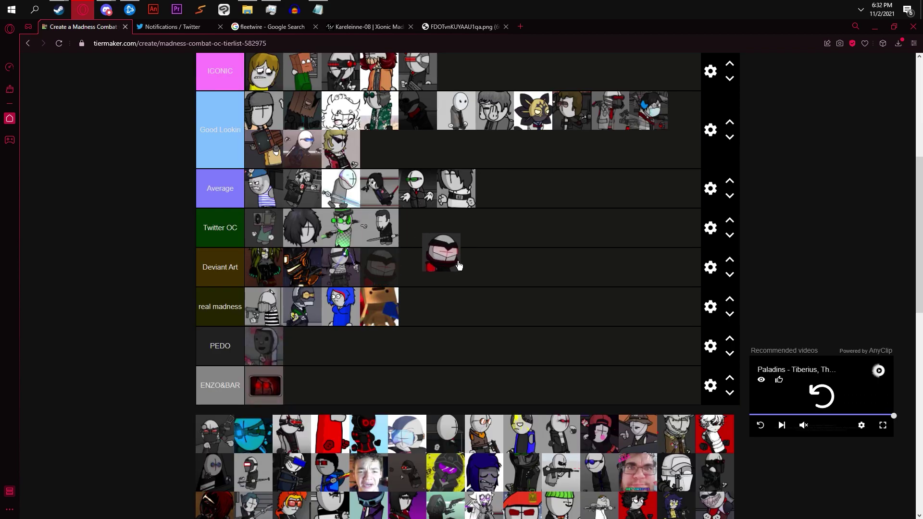
Place the red-clothed character with the black headband third in Twitter OC, directly before the green-patterned character.
drag(457, 265, 520, 233)
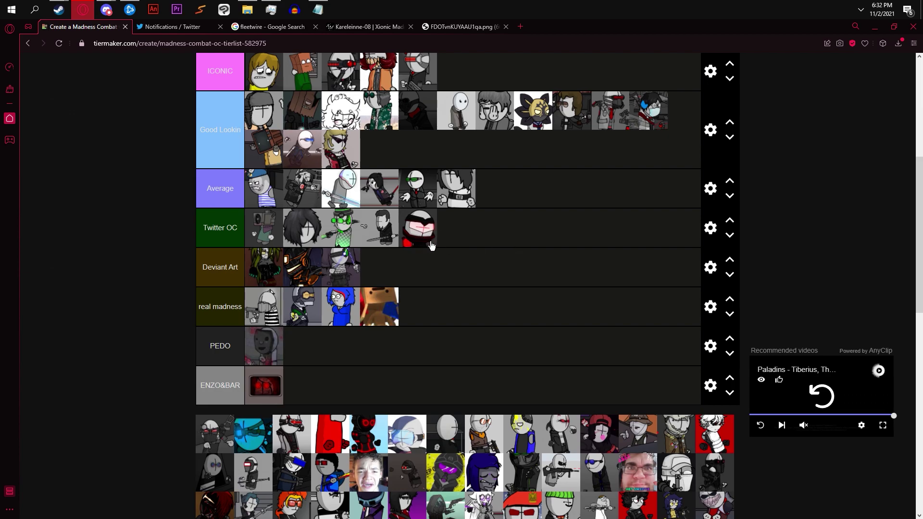
scroll(451, 251, down, 4)
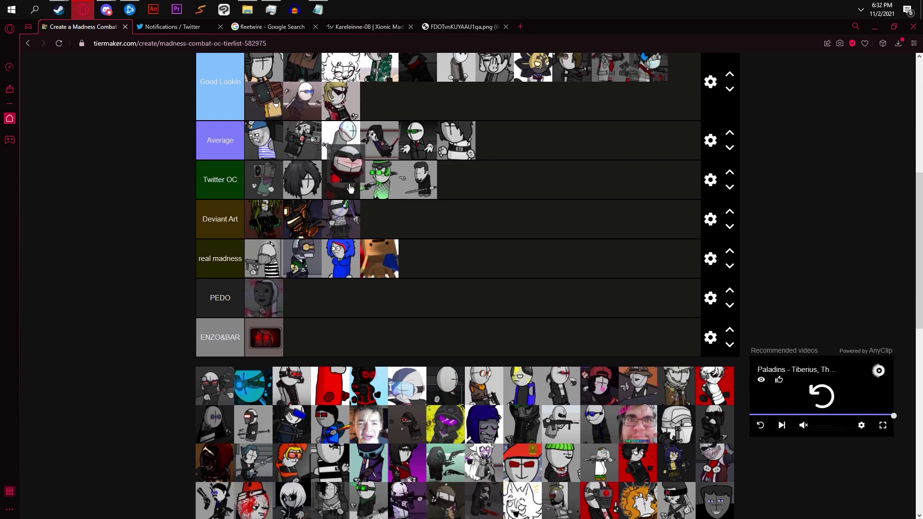
scroll(508, 329, up, 2)
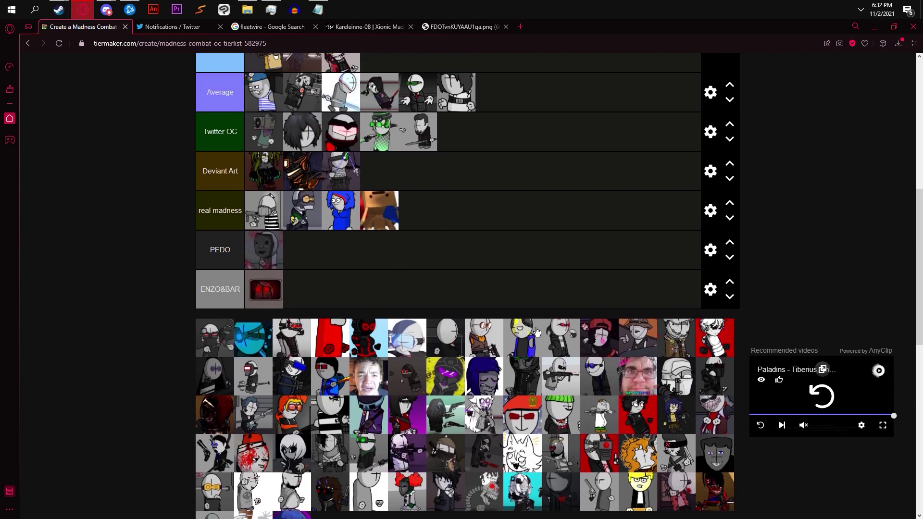
Place the white cat-eared line-art character third in the Deviant Art tier.
scroll(463, 195, down, 5)
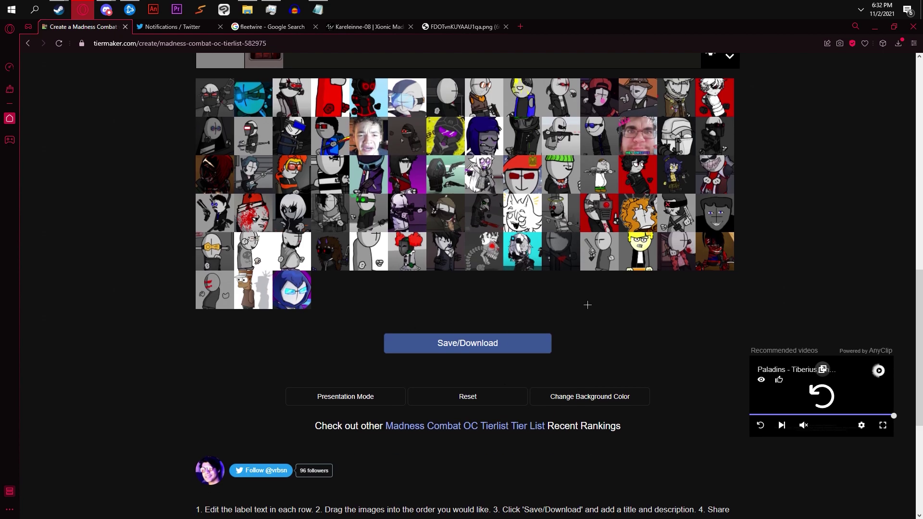
mouse_move(524, 200)
mouse_down()
mouse_move(449, 146)
mouse_move(447, 175)
mouse_move(509, 216)
mouse_move(428, 239)
mouse_move(439, 229)
mouse_move(489, 368)
mouse_up()
scroll(448, 159, up, 5)
scroll(489, 367, up, 4)
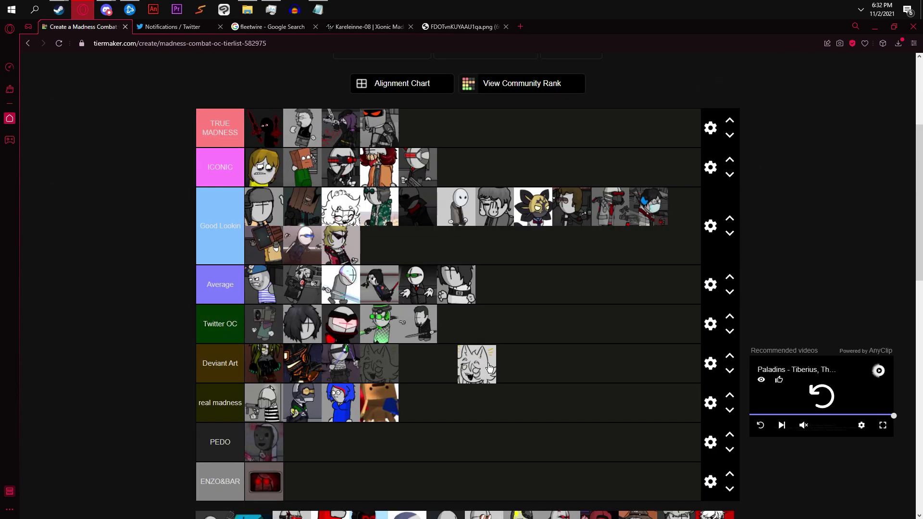
drag(489, 368, 488, 370)
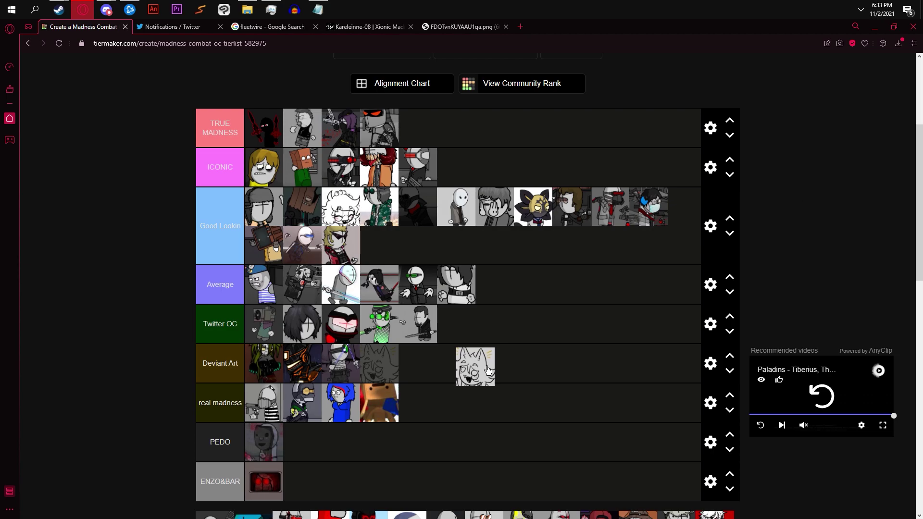
mouse_move(488, 369)
mouse_down()
mouse_move(336, 375)
mouse_move(351, 369)
mouse_up()
Place the indigo-haired character on the white background fourth in the Average tier.
scroll(433, 356, down, 7)
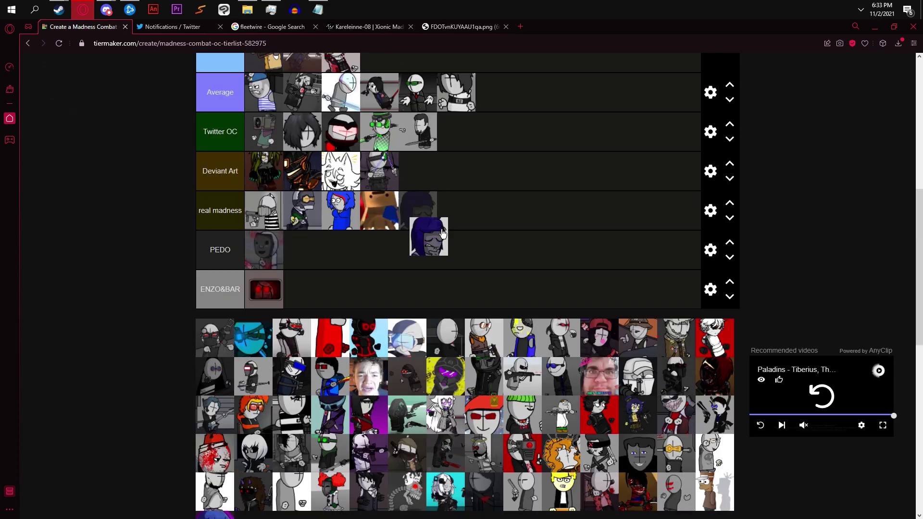
drag(441, 232, 377, 193)
scroll(507, 174, up, 2)
Place the white-clothed character holding a rifle fourth in the real madness tier, directly before the brown 3D figure.
scroll(377, 192, down, 2)
drag(560, 413, 389, 410)
scroll(486, 274, up, 1)
scroll(569, 174, up, 3)
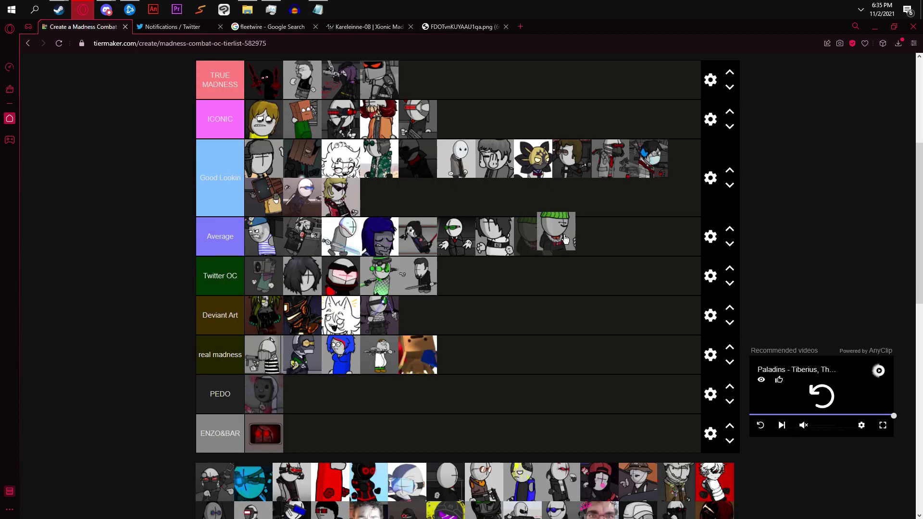
Place the green-beanie character at the end of Good Lookin and the character on the magenta background directly before it.
drag(566, 239, 384, 293)
scroll(559, 233, up, 1)
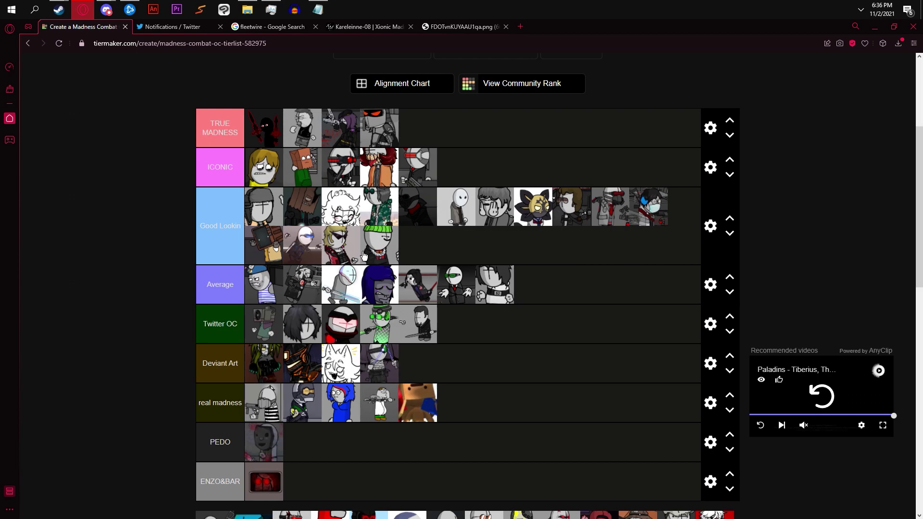
scroll(433, 230, down, 7)
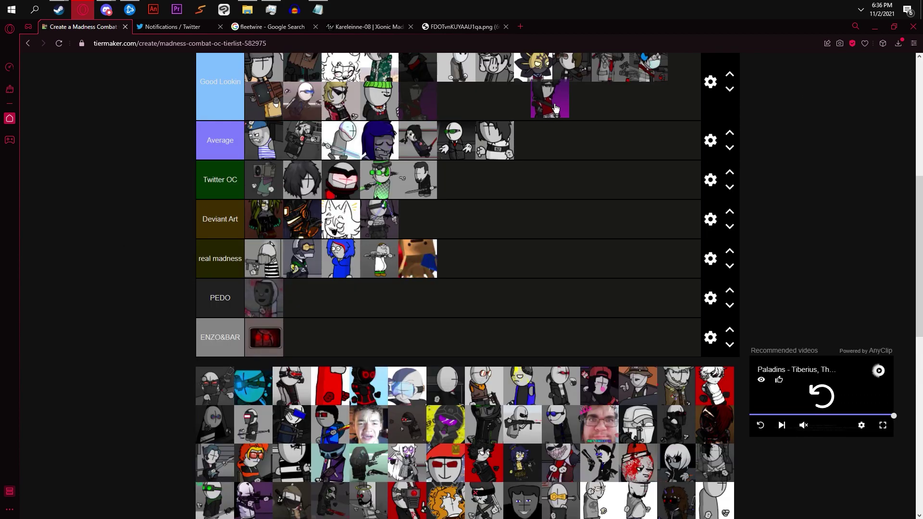
drag(554, 105, 402, 124)
Place the black-and-red character on the light-blue background at the front of the Twitter OC tier.
scroll(395, 120, up, 1)
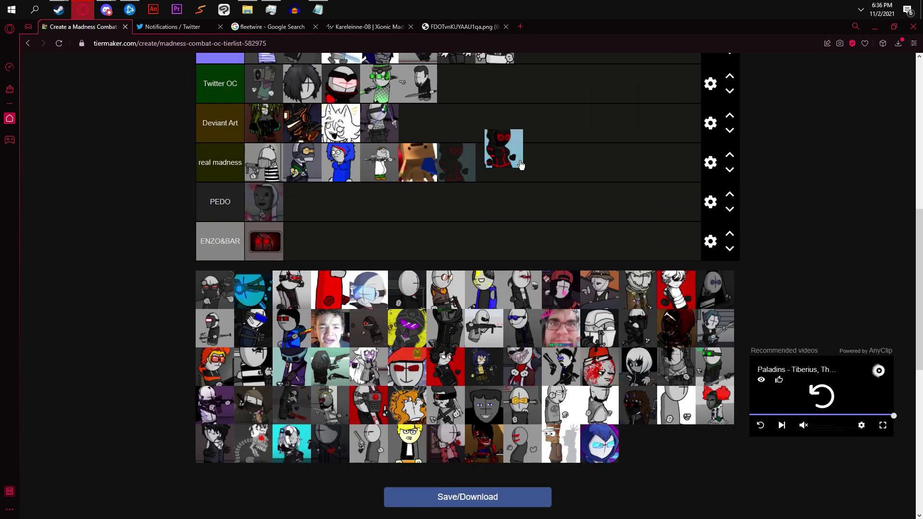
drag(521, 164, 268, 291)
scroll(528, 163, up, 4)
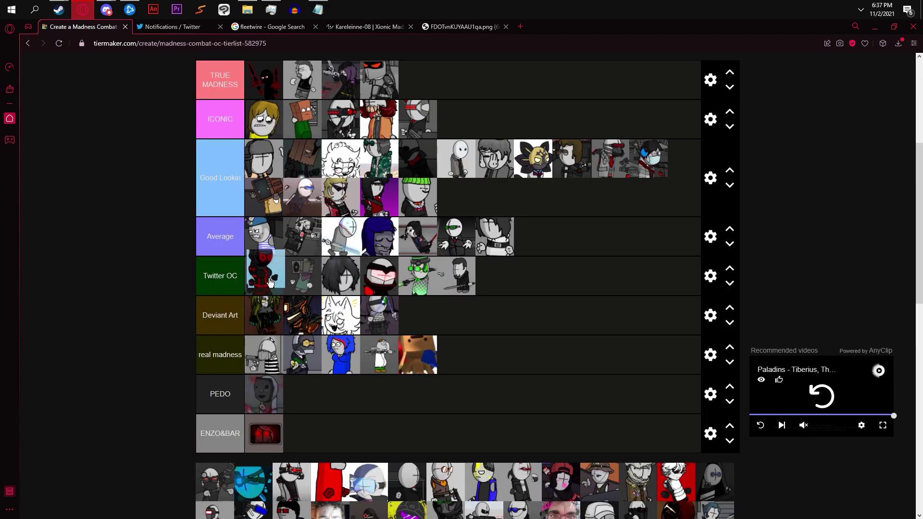
Place the dark-blue-accented character holding a gun third in ICONIC, directly after the box-headed character in green.
scroll(267, 287, down, 4)
drag(562, 437, 333, 141)
scroll(639, 153, up, 4)
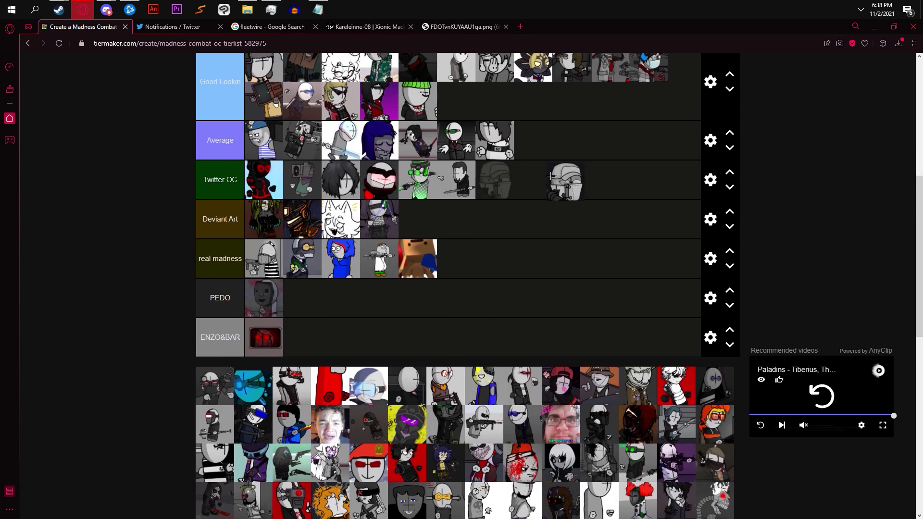
Place the white-helmeted character fourth in ICONIC and the dark-hooded character sixth in Average, before the green-glasses one.
scroll(374, 174, up, 3)
drag(567, 181, 374, 176)
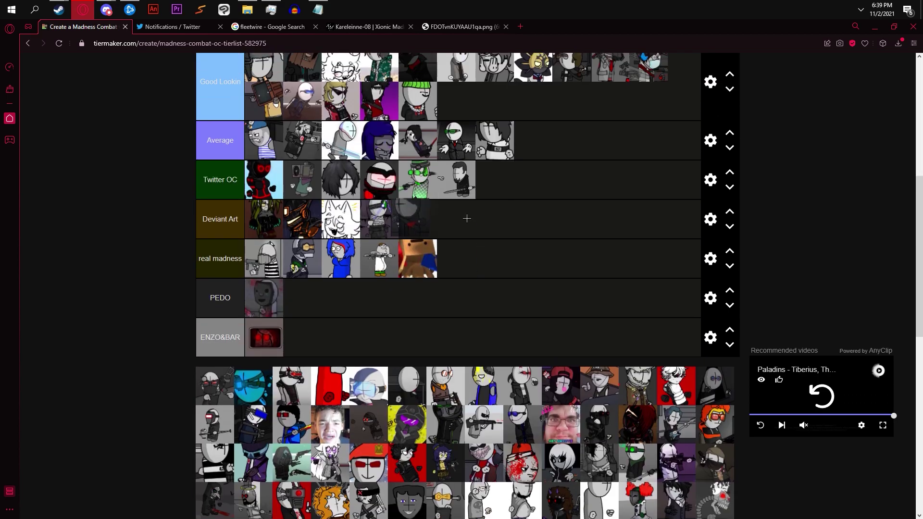
drag(465, 219, 608, 197)
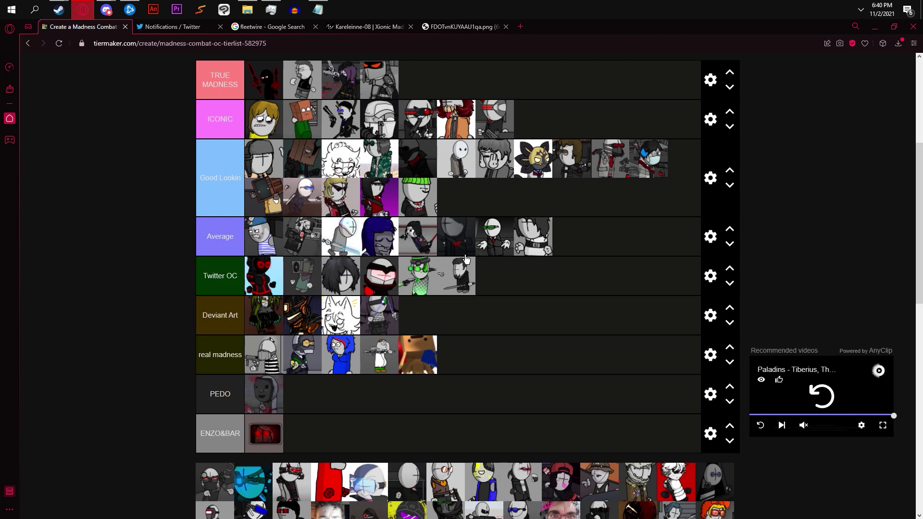
Place the toothy grinning character in dark red at the front of the Good Lookin tier.
scroll(466, 259, down, 6)
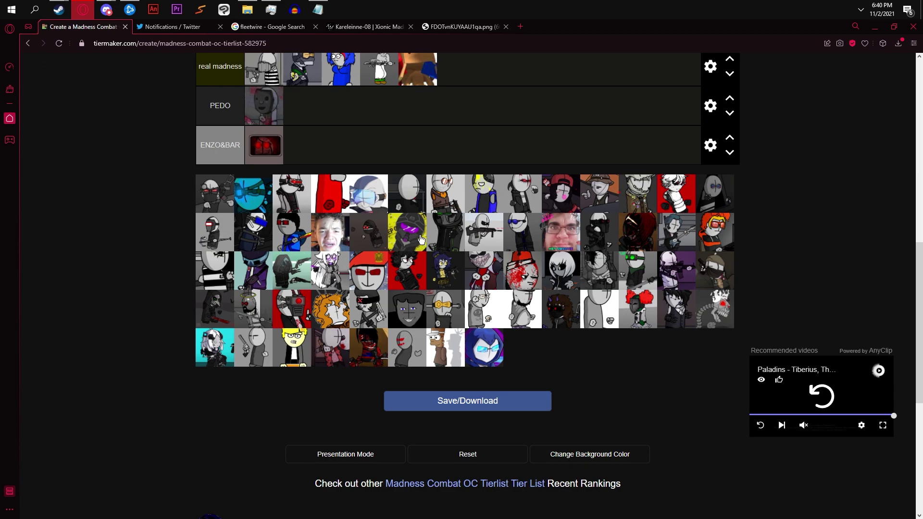
scroll(338, 233, up, 4)
drag(467, 269, 265, 175)
scroll(497, 241, up, 2)
Place the green-goggled character in dark clothes fourth in Average, directly before the indigo-haired character.
scroll(324, 214, down, 1)
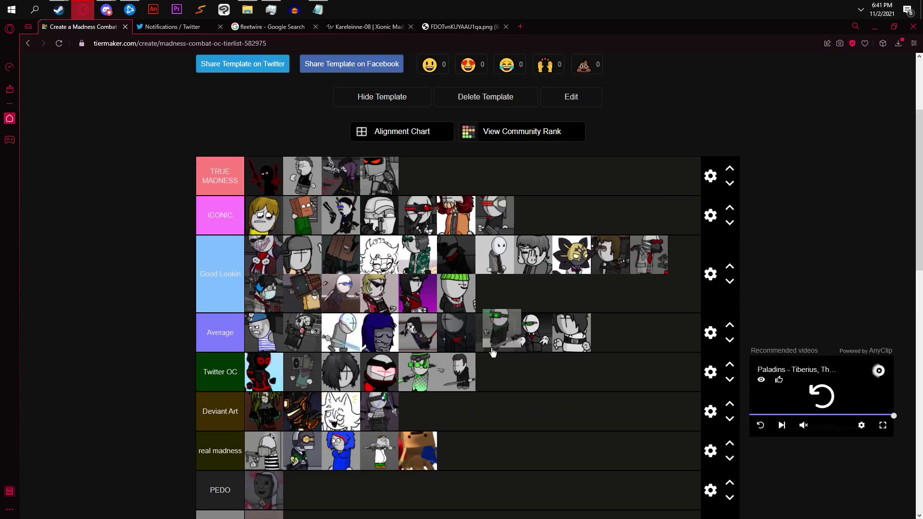
drag(495, 350, 382, 347)
scroll(517, 384, down, 1)
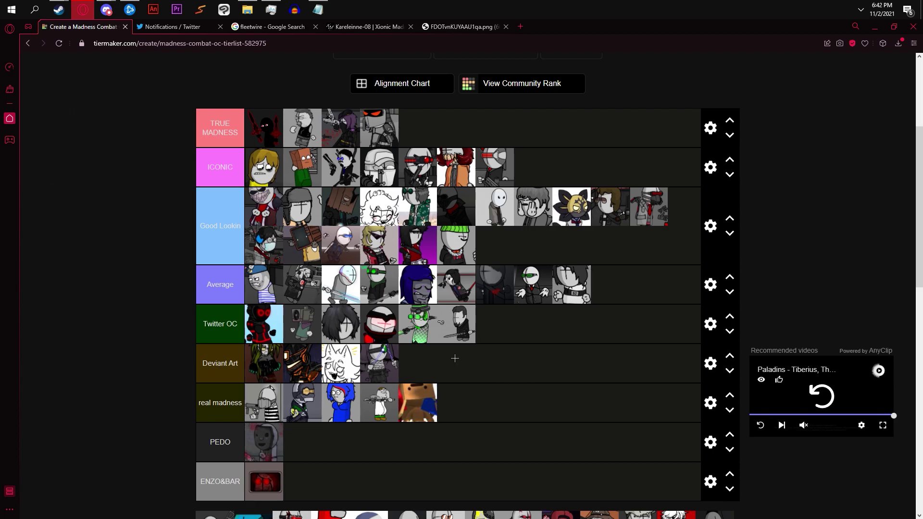
Place the bald grey character on the dark background second in Twitter OC, directly after the black-and-red character.
scroll(455, 358, down, 5)
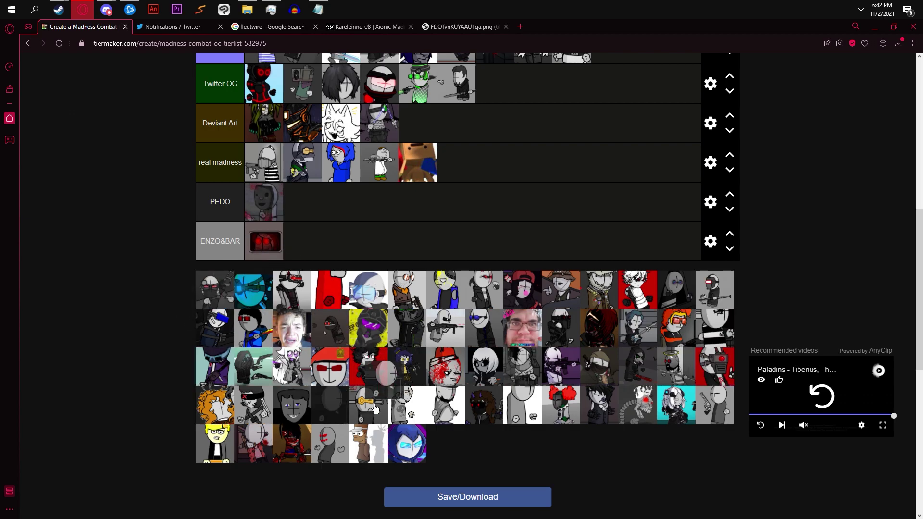
drag(374, 412, 289, 240)
scroll(456, 253, up, 1)
scroll(557, 269, up, 2)
scroll(283, 236, up, 2)
Place the brown-hatted character third in the Good Lookin tier.
drag(561, 212, 359, 140)
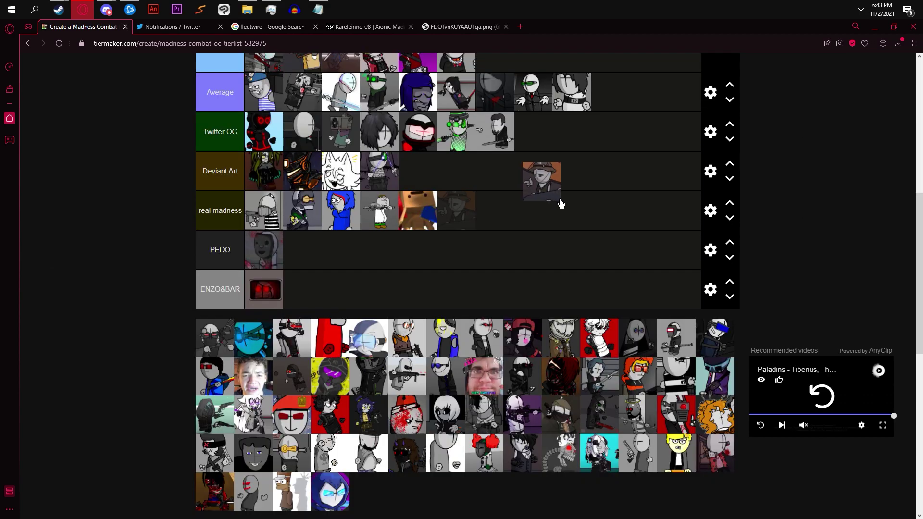
scroll(583, 194, up, 1)
scroll(399, 124, up, 1)
scroll(360, 140, up, 2)
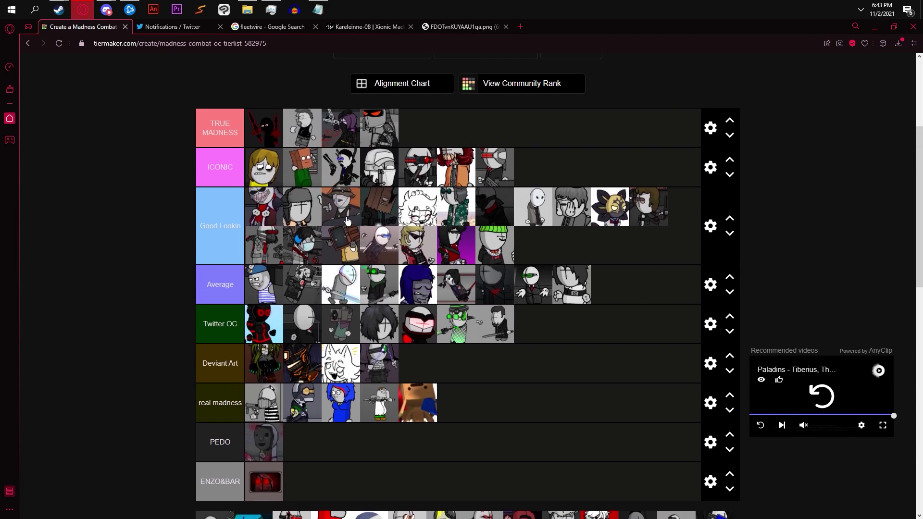
Place the black-clothed character with dark eyewear seventh in Good Lookin, directly after the green-camouflage character.
scroll(348, 220, down, 1)
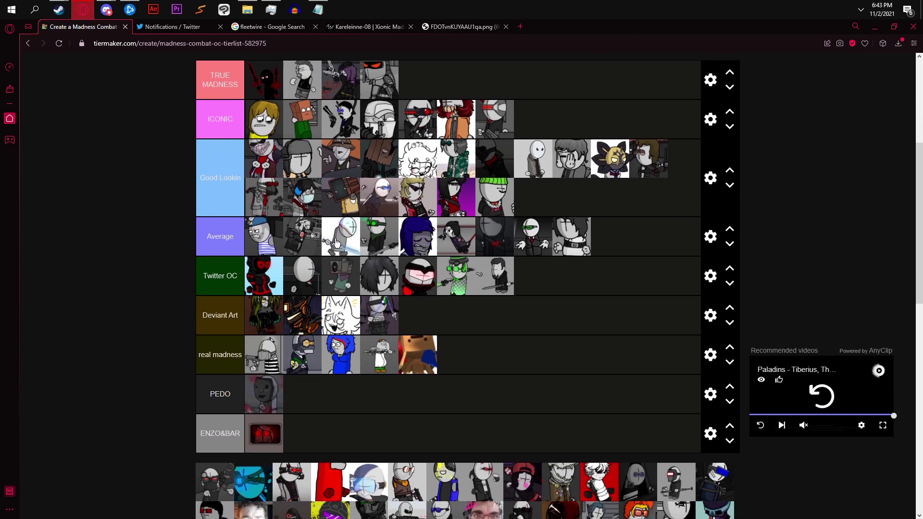
scroll(452, 291, down, 1)
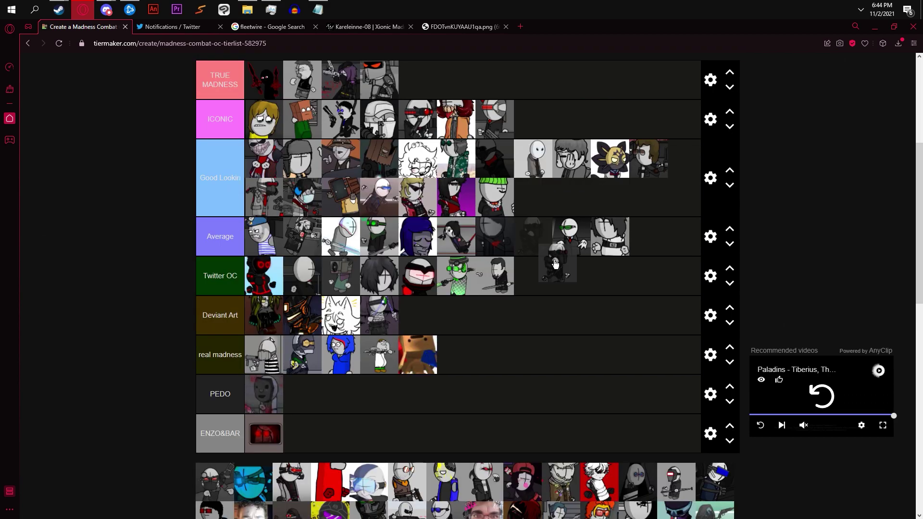
drag(554, 256, 510, 262)
scroll(591, 296, up, 2)
Place the dark-red-haired shadowed character second in ICONIC, directly after the blond character in the yellow shirt.
scroll(625, 269, down, 2)
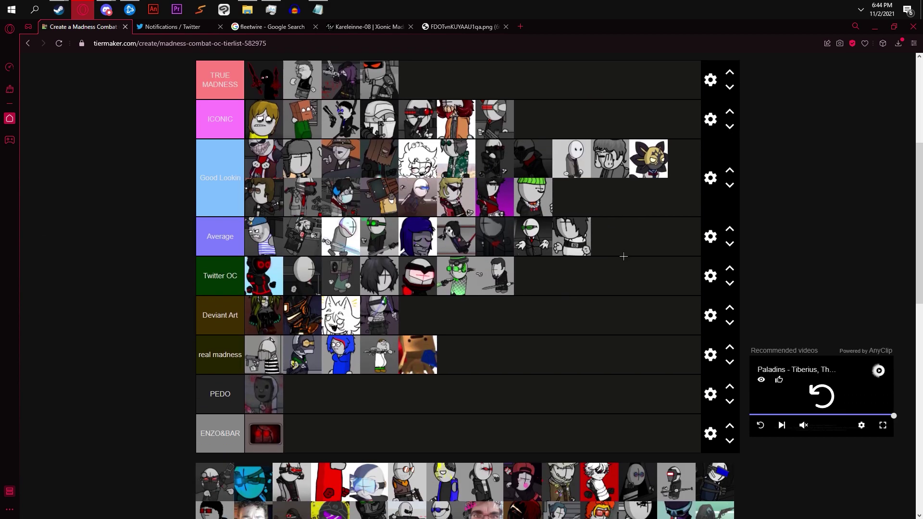
scroll(582, 397, down, 4)
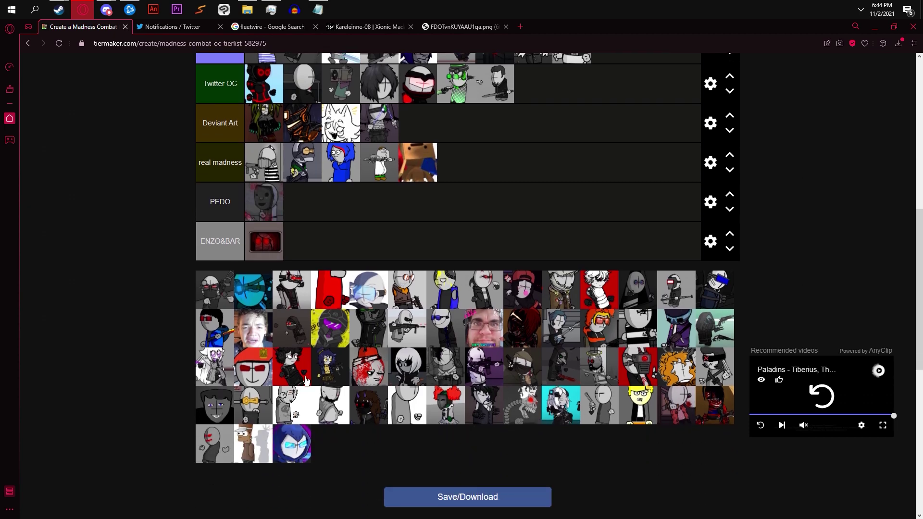
scroll(533, 171, up, 1)
drag(513, 317, 307, 120)
scroll(586, 187, up, 1)
scroll(666, 207, up, 2)
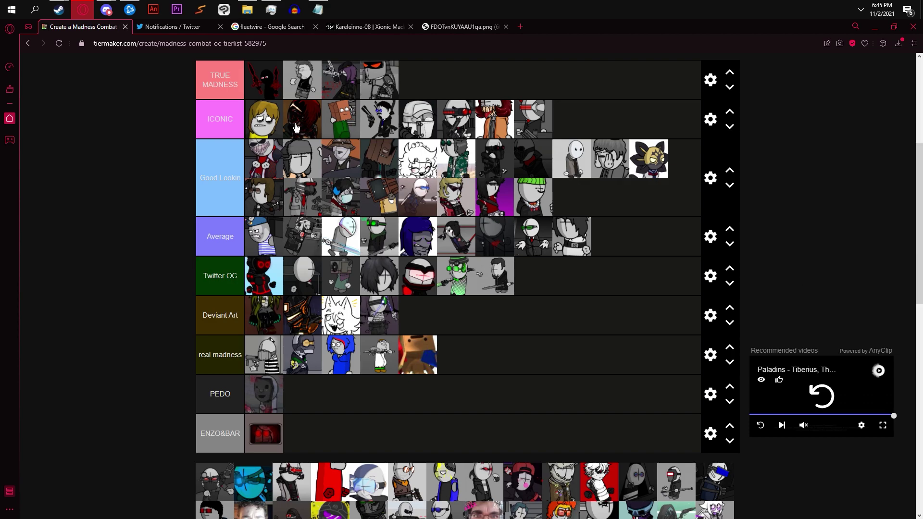
Place the black-and-red character on the brown background third in ICONIC and the yellow-haired, blue-clothed character second in Average.
scroll(544, 189, down, 3)
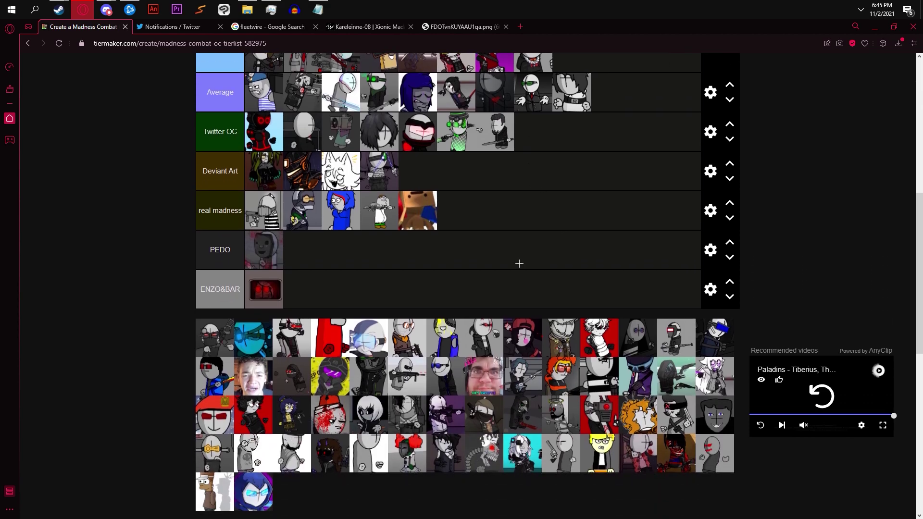
mouse_move(376, 163)
mouse_down()
mouse_move(386, 164)
mouse_move(293, 167)
mouse_move(378, 162)
mouse_move(353, 165)
mouse_move(373, 166)
mouse_move(368, 161)
mouse_up()
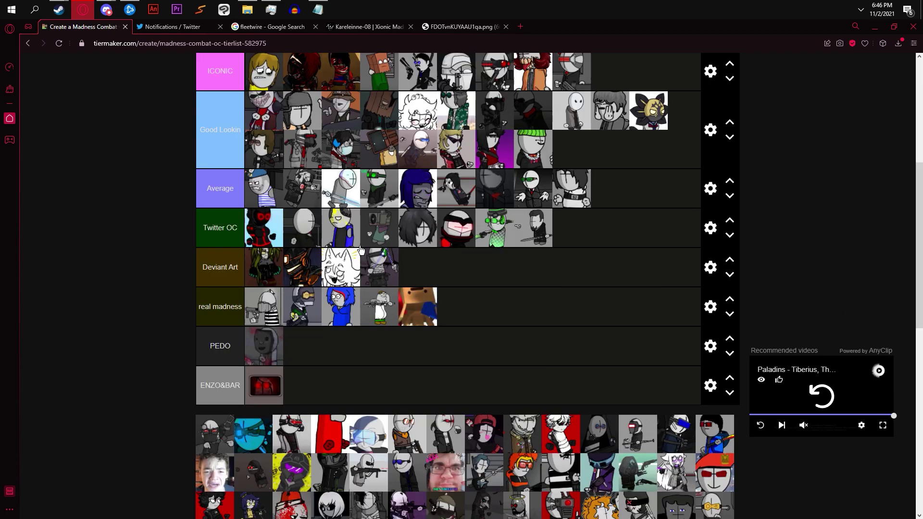
drag(354, 240, 351, 238)
drag(351, 237, 302, 196)
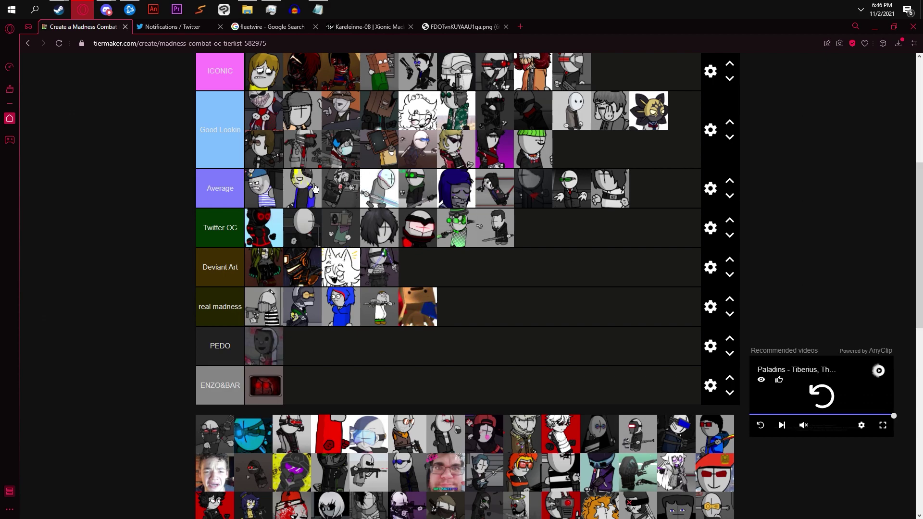
Place the masked grey character holding a rifle tenth in Good Lookin, directly after the plain bald character.
scroll(318, 189, down, 1)
scroll(466, 239, down, 2)
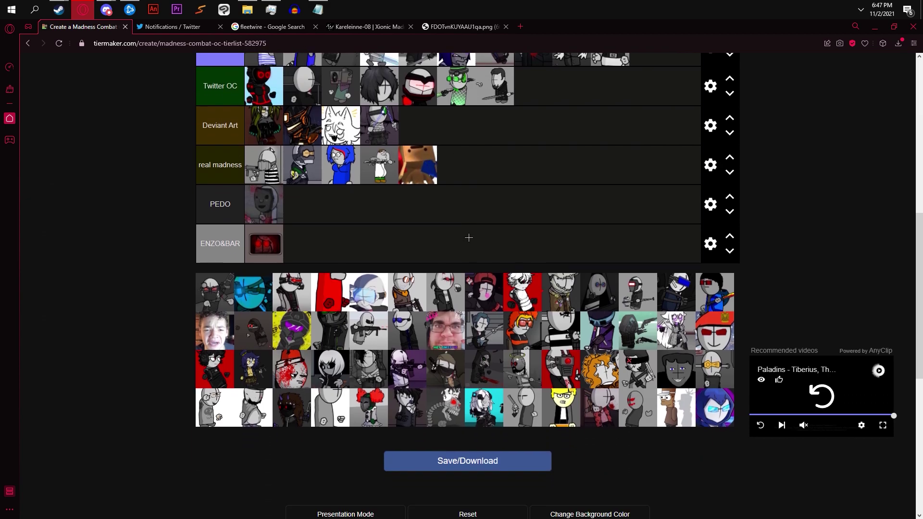
scroll(469, 239, up, 1)
scroll(473, 239, down, 1)
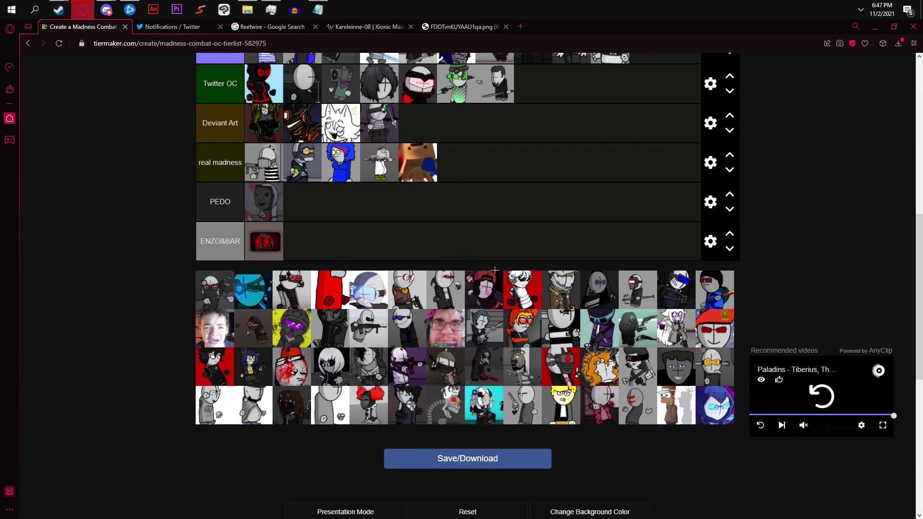
scroll(457, 293, up, 1)
scroll(458, 291, down, 1)
scroll(591, 192, up, 2)
drag(369, 328, 589, 259)
drag(455, 273, 620, 219)
scroll(593, 269, up, 2)
scroll(663, 237, up, 1)
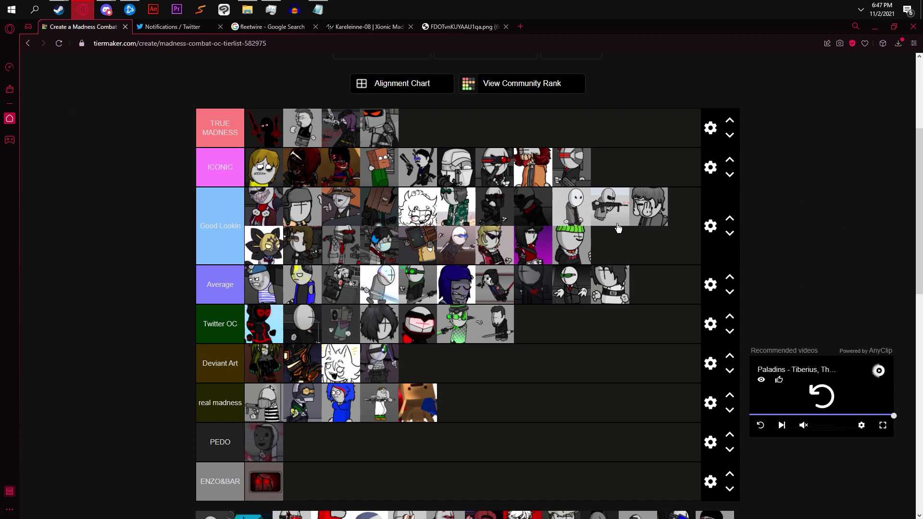
Place the black-and-white striped character directly before the blond eyepatch character in Good Lookin, and the smiling dark face fifth in TRUE MADNESS.
drag(249, 336, 454, 302)
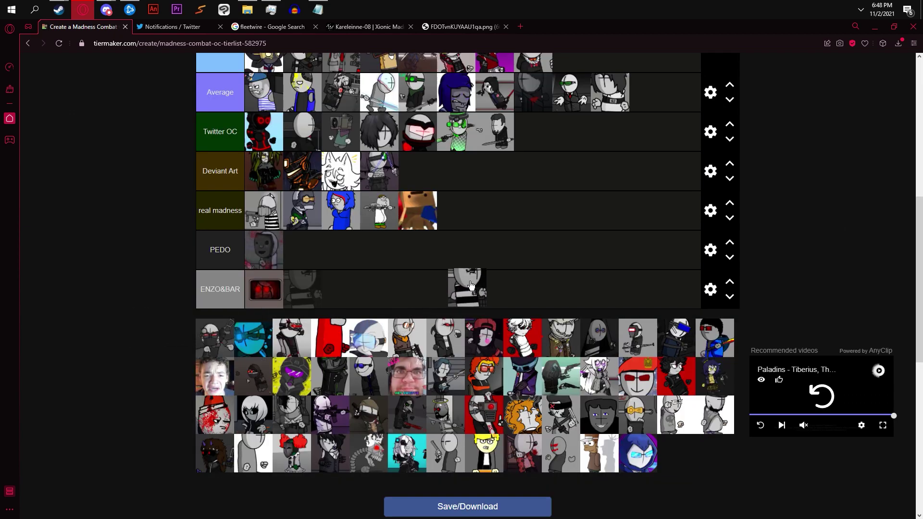
scroll(567, 262, up, 5)
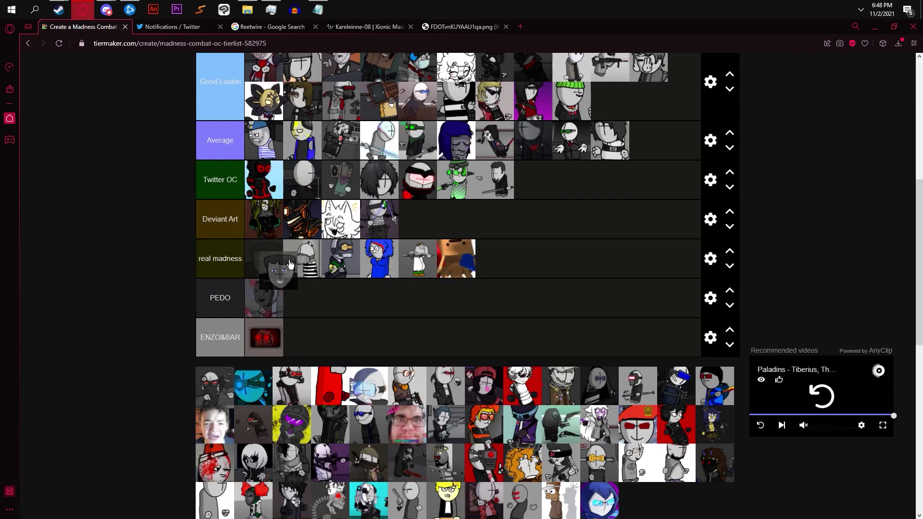
drag(290, 264, 403, 185)
scroll(404, 221, up, 4)
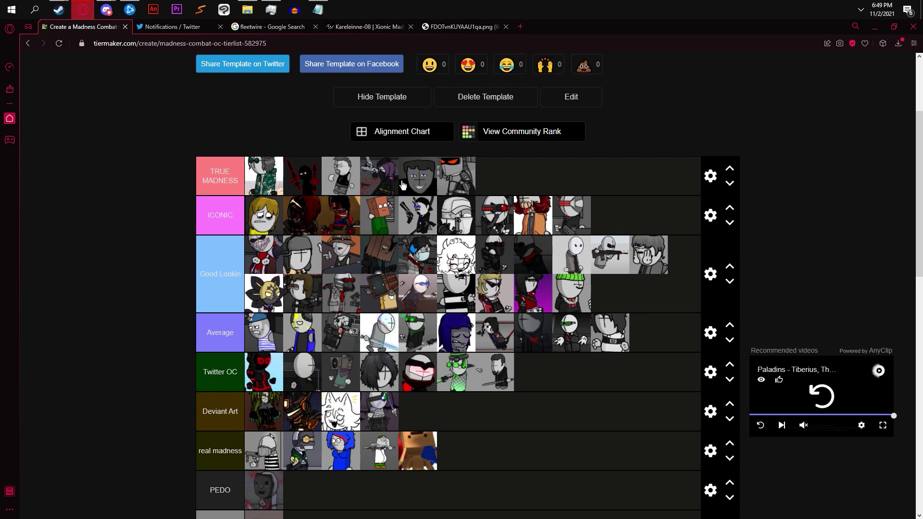
Place the orange-glasses character seventh in Good Lookin and the grey character on the white background second in PEDO.
mouse_move(516, 212)
mouse_down()
mouse_move(513, 204)
mouse_move(512, 220)
mouse_up()
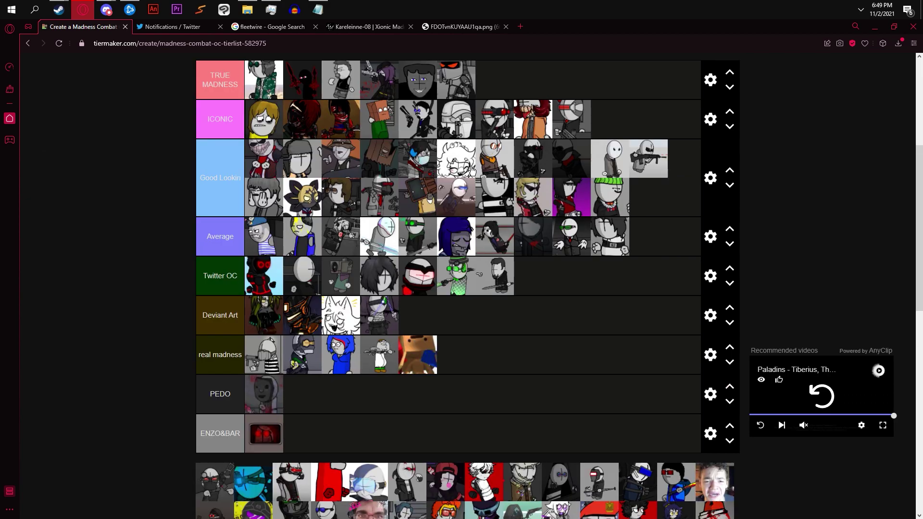
scroll(433, 192, down, 4)
drag(471, 170, 435, 209)
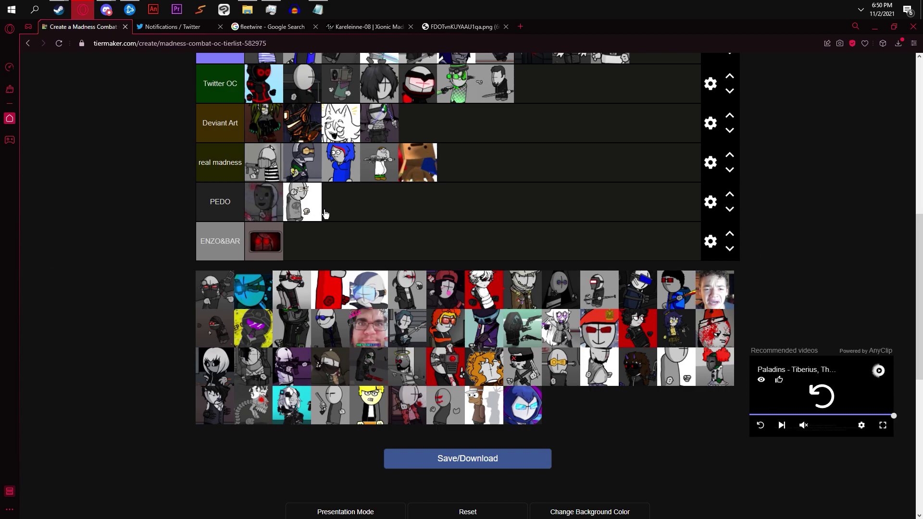
Place the dark hooded grey character ninth in Good Lookin, directly after the black-clothed character with dark eyewear.
drag(554, 303, 559, 122)
scroll(611, 136, up, 1)
scroll(597, 167, up, 2)
drag(619, 127, 567, 113)
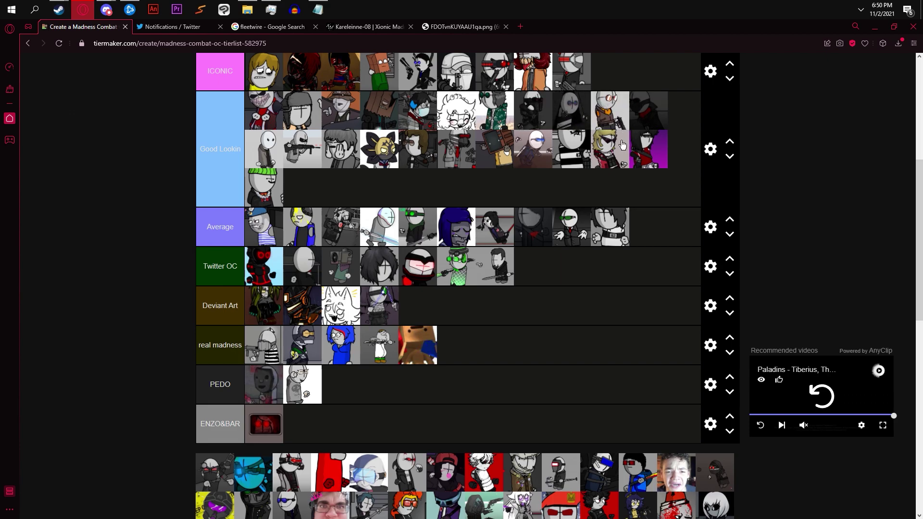
Place the character with the bright blue visor sixth in ICONIC, directly after the gun-holding character.
drag(401, 270, 387, 131)
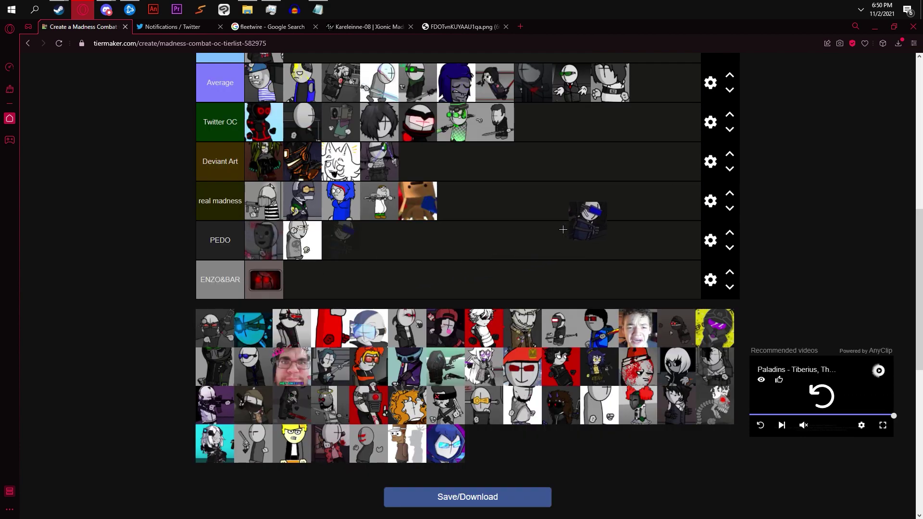
scroll(564, 230, up, 2)
scroll(416, 127, up, 2)
scroll(491, 390, down, 3)
scroll(482, 401, up, 3)
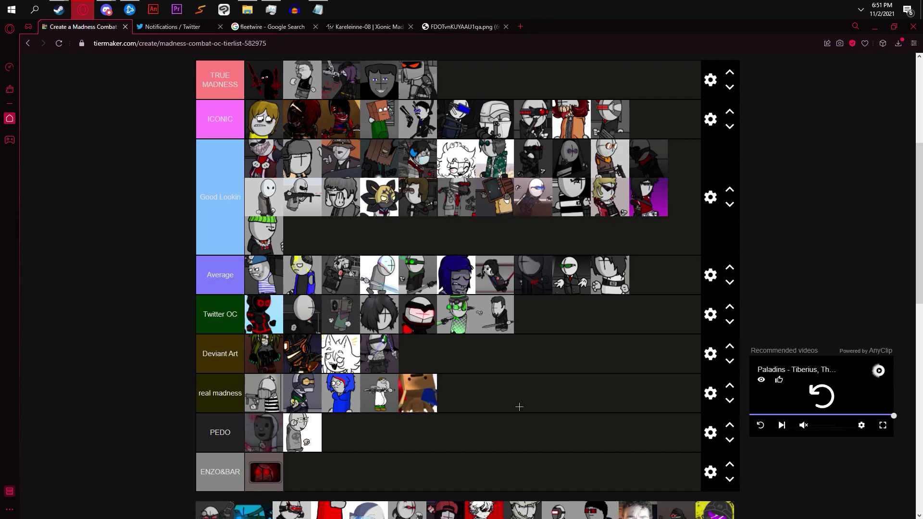
Place the red-bereted character with red glasses fifth in real madness, directly before the brown blocky figure.
scroll(571, 412, up, 3)
scroll(454, 270, down, 5)
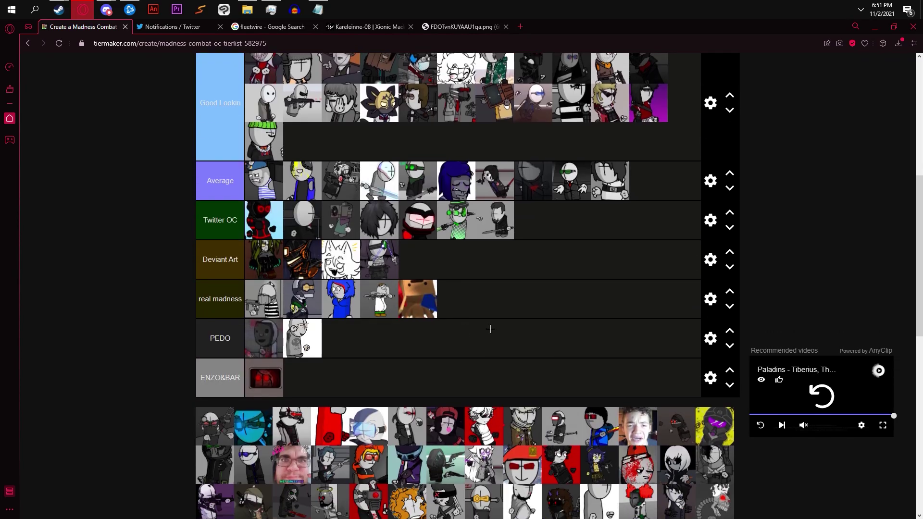
scroll(490, 329, down, 3)
drag(507, 306, 410, 258)
scroll(330, 168, up, 2)
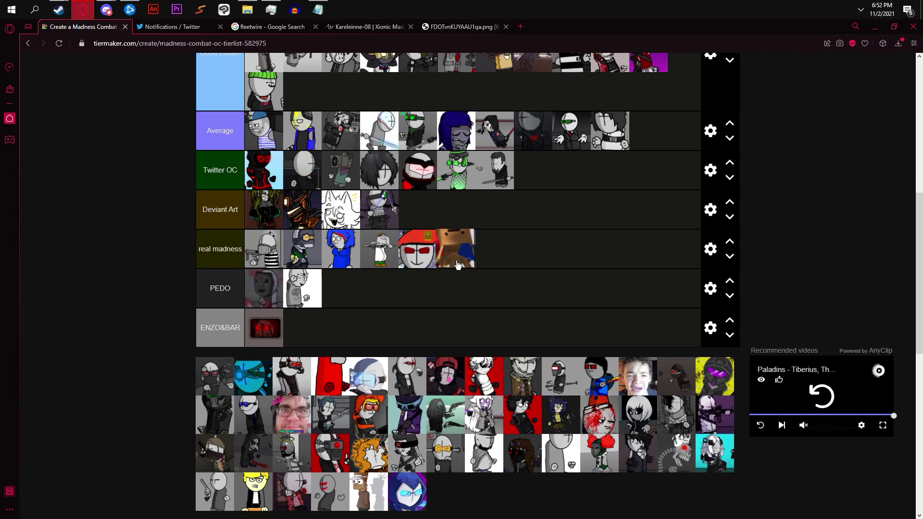
Place the red-haired clown character fifth in Deviant Art and the white-haired character with purple eyes fifth in Twitter OC.
scroll(444, 275, down, 1)
drag(615, 401, 548, 159)
drag(484, 366, 406, 423)
scroll(62, 377, up, 3)
scroll(289, 447, down, 1)
scroll(562, 176, up, 5)
Place the blue-haired character in yellow and black clothing at the start of Good Lookin's second row.
scroll(596, 469, down, 1)
scroll(586, 369, down, 7)
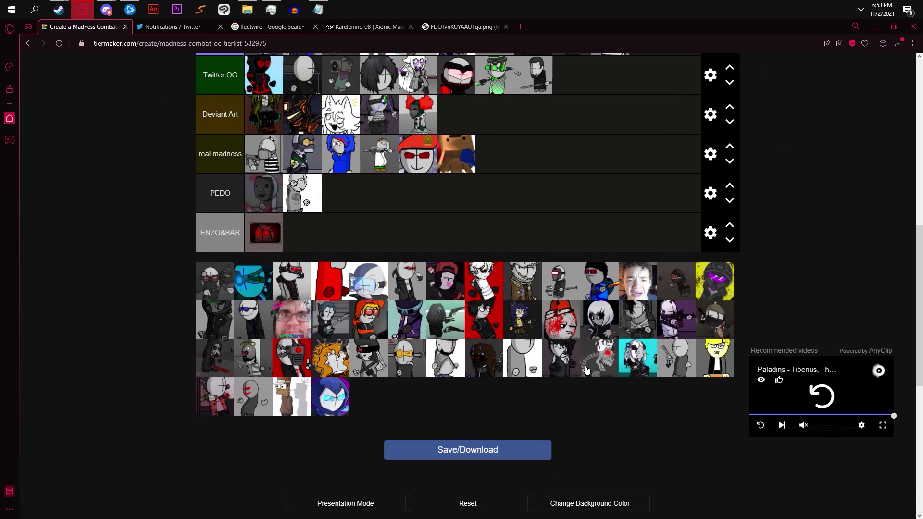
scroll(587, 369, up, 3)
scroll(583, 357, up, 1)
drag(520, 326, 678, 168)
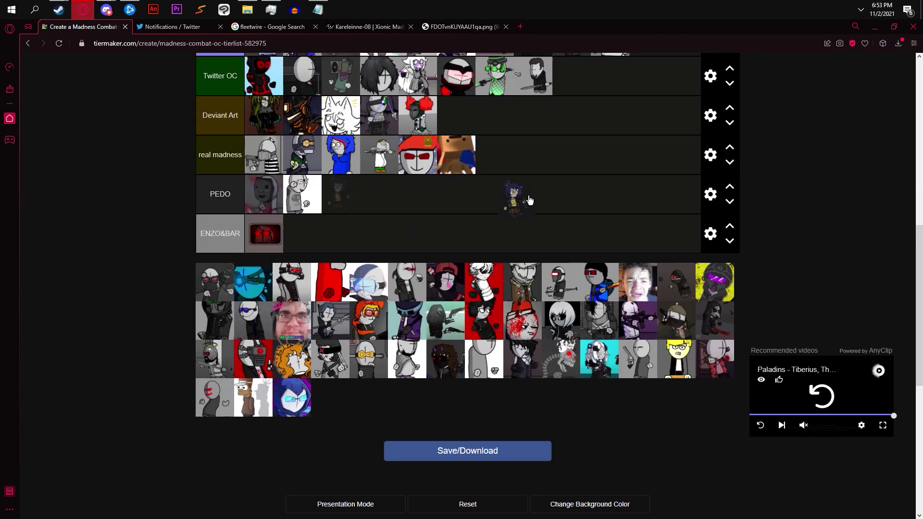
scroll(553, 214, up, 4)
scroll(569, 222, up, 2)
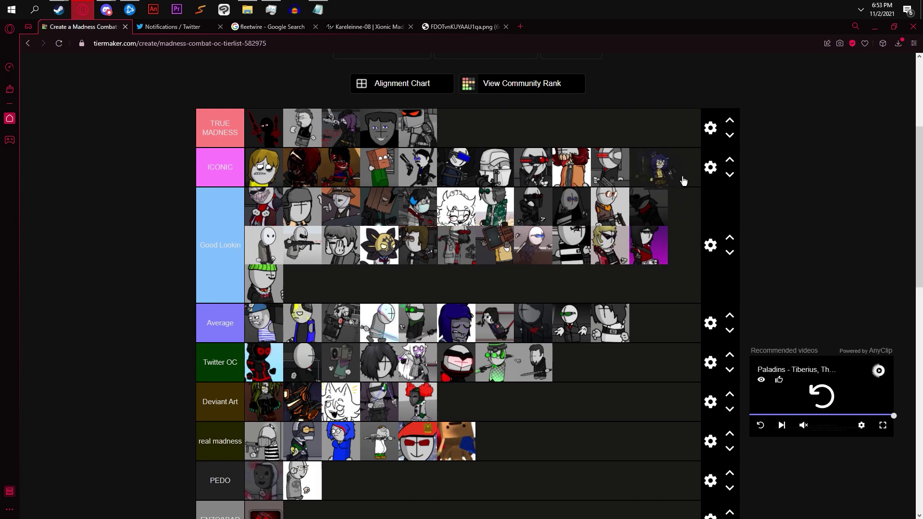
drag(684, 181, 671, 259)
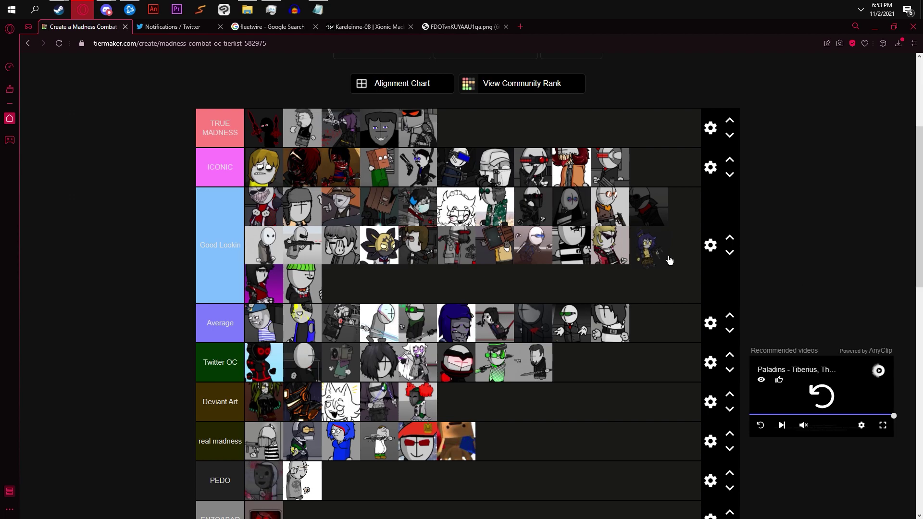
drag(669, 261, 274, 252)
Place the dark-masked character with the red visor in Good Lookin, directly after the sunflower-headed character.
drag(284, 252, 284, 253)
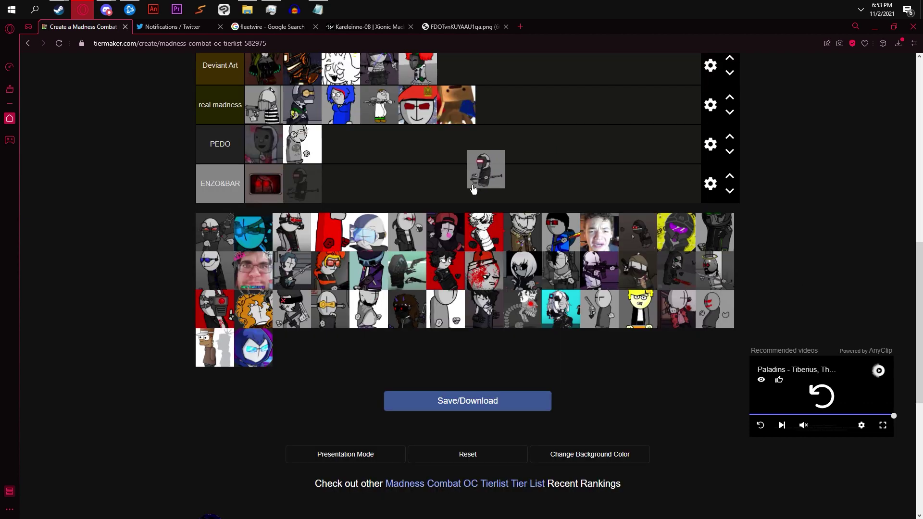
scroll(472, 190, up, 7)
drag(472, 190, 434, 256)
Place the white-haired character on the red background in Good Lookin, directly after the brown long-haired character.
drag(678, 110, 519, 275)
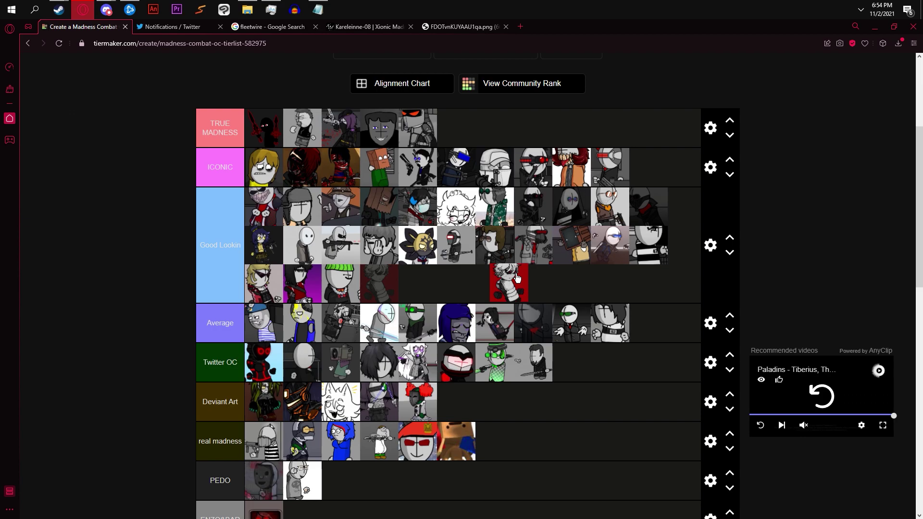
drag(517, 278, 533, 245)
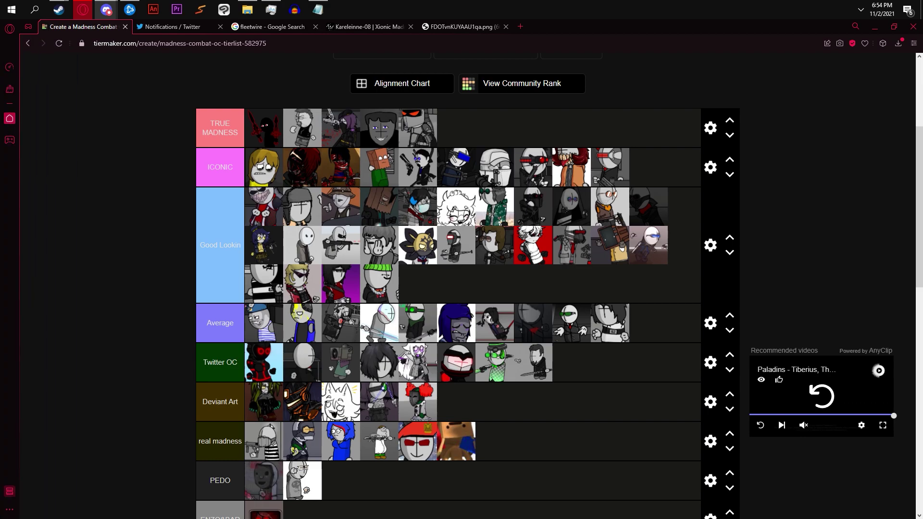
drag(511, 258, 417, 220)
Place the black-haired character on the red background fifth in ICONIC, directly after the paper-bag-headed character in green.
scroll(418, 220, down, 1)
scroll(418, 219, down, 8)
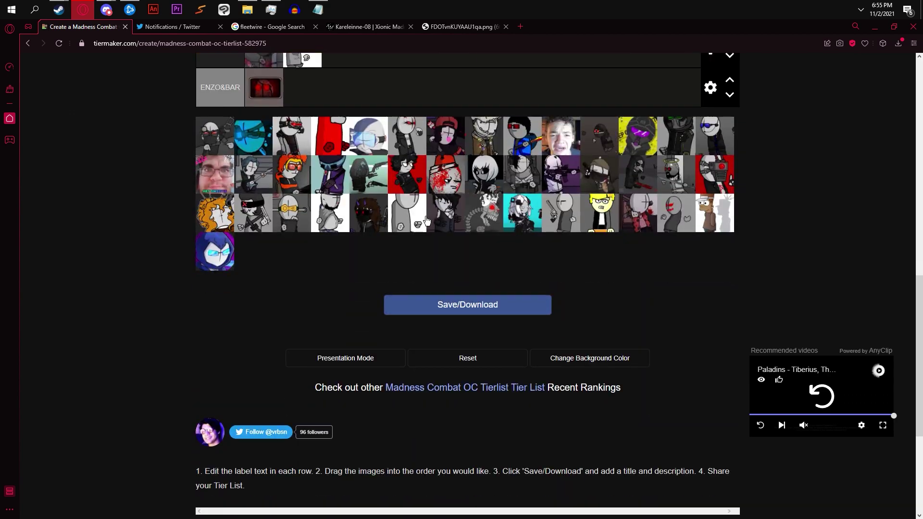
scroll(491, 231, up, 9)
drag(415, 145, 595, 179)
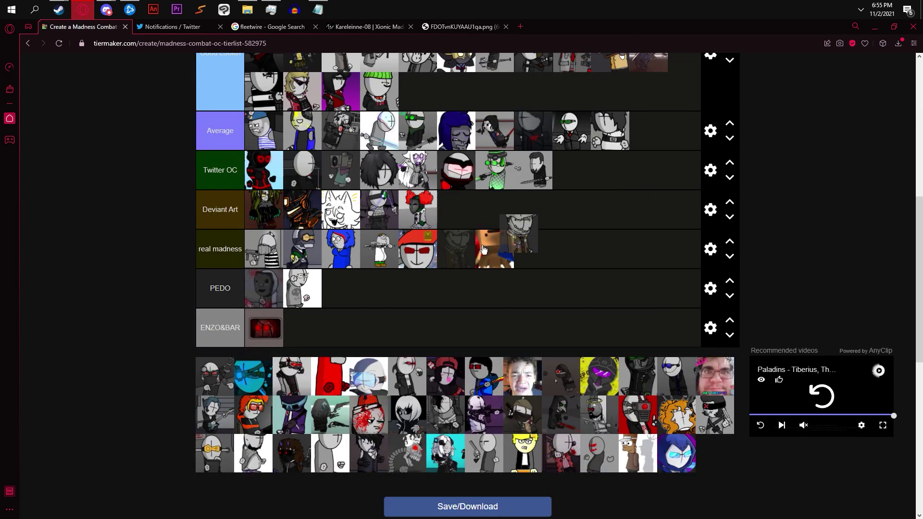
Place the grey character in the tan coat second in Good Lookin.
drag(485, 248, 283, 173)
scroll(529, 204, up, 3)
scroll(506, 282, down, 5)
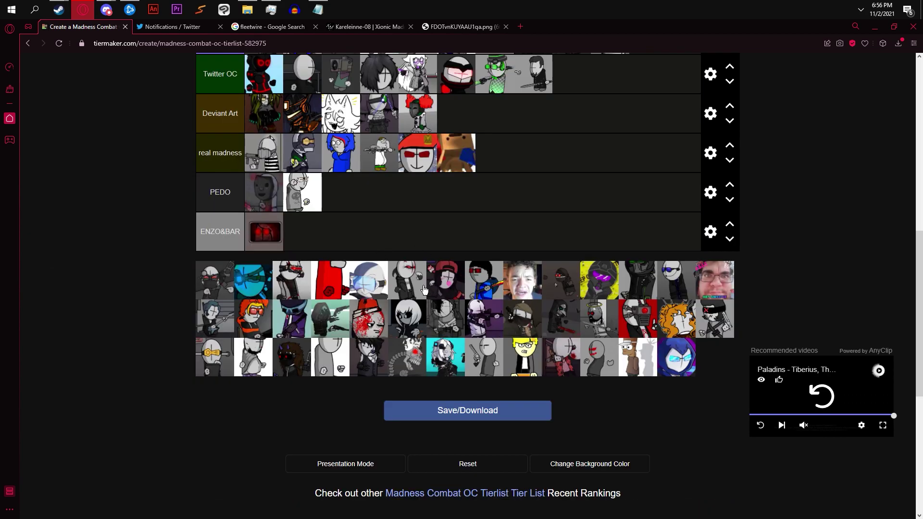
scroll(358, 327, down, 1)
scroll(336, 344, up, 2)
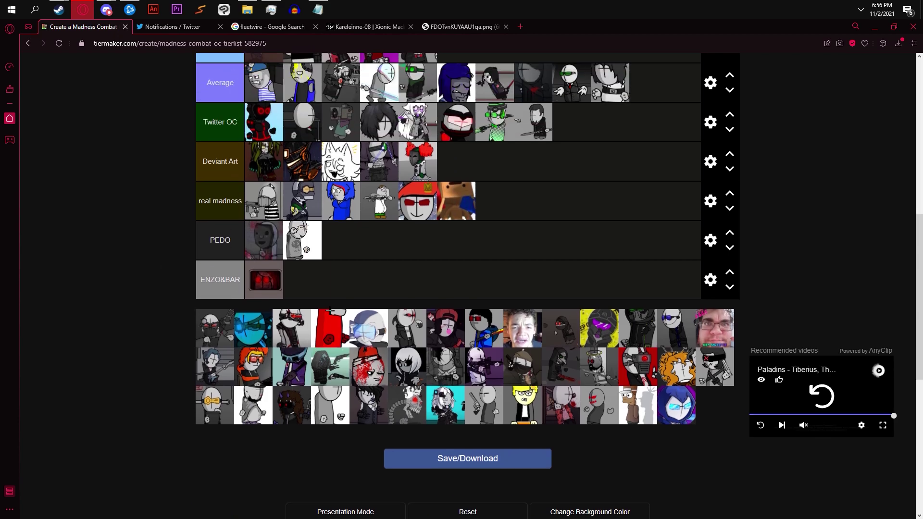
Place the blue-grey-haired character in Good Lookin, directly after the white fluffy line-art character.
drag(231, 377, 618, 126)
scroll(358, 283, up, 3)
scroll(600, 154, down, 3)
scroll(639, 191, up, 3)
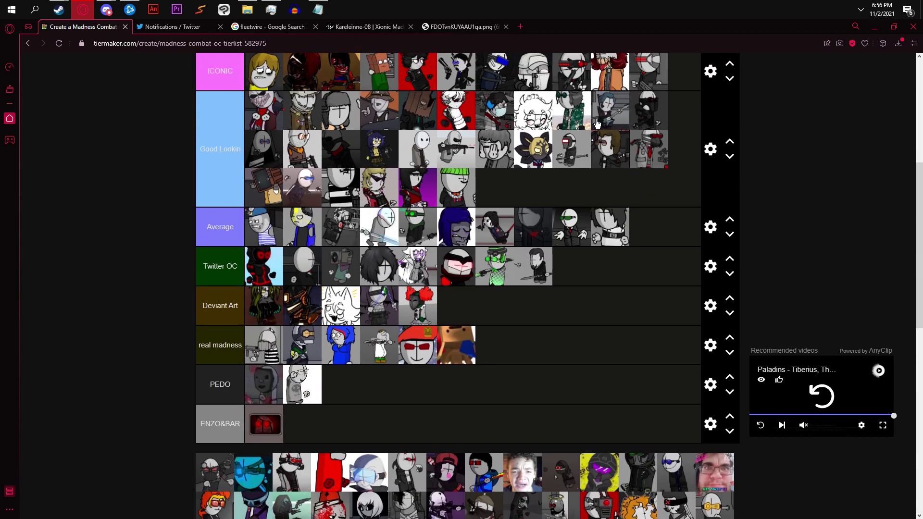
drag(618, 125, 554, 123)
Place the dark-red-capped character with the pink face mark fourth in Good Lookin and the dark-suited grey character with the red mark third in PEDO.
scroll(621, 155, up, 1)
scroll(621, 157, up, 2)
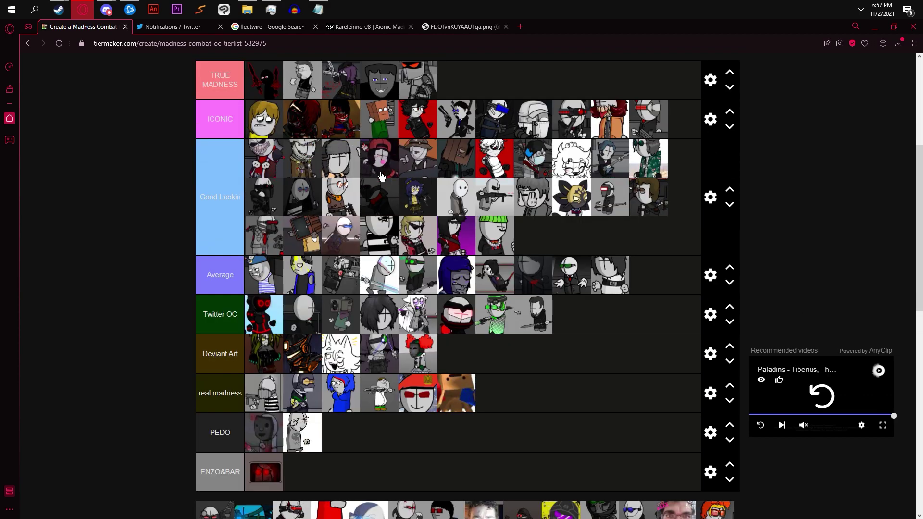
scroll(382, 176, down, 6)
drag(383, 176, 498, 152)
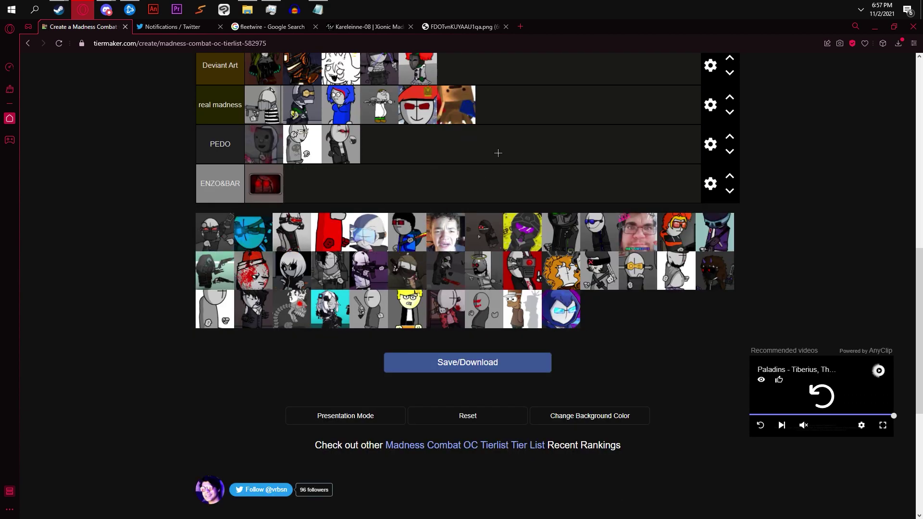
Place the blood-splattered grey character in dark red clothing eleventh in ICONIC, directly after the curly-red-haired character.
scroll(498, 159, up, 1)
scroll(638, 237, up, 5)
drag(449, 361, 558, 173)
scroll(560, 226, up, 1)
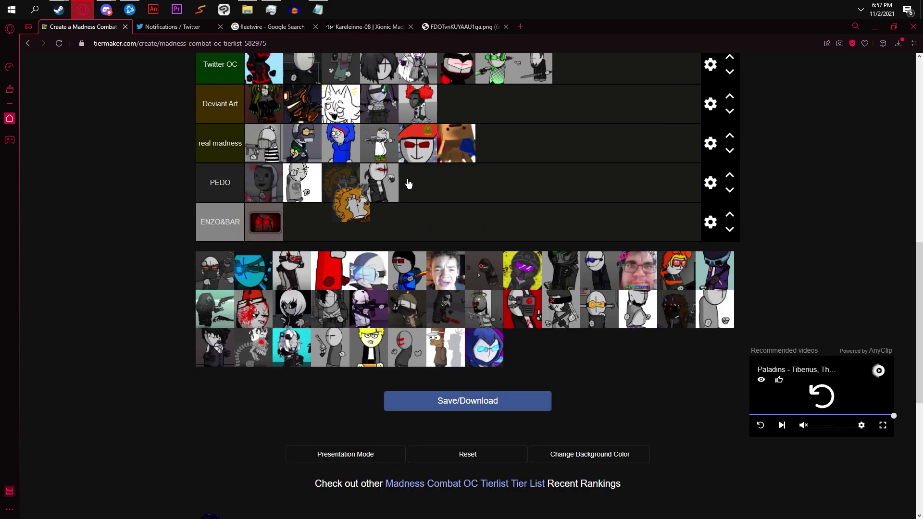
scroll(408, 185, up, 4)
Place the orange-haired character third in Good Lookin, directly after the character in the tan coat.
drag(407, 185, 342, 197)
scroll(595, 219, up, 2)
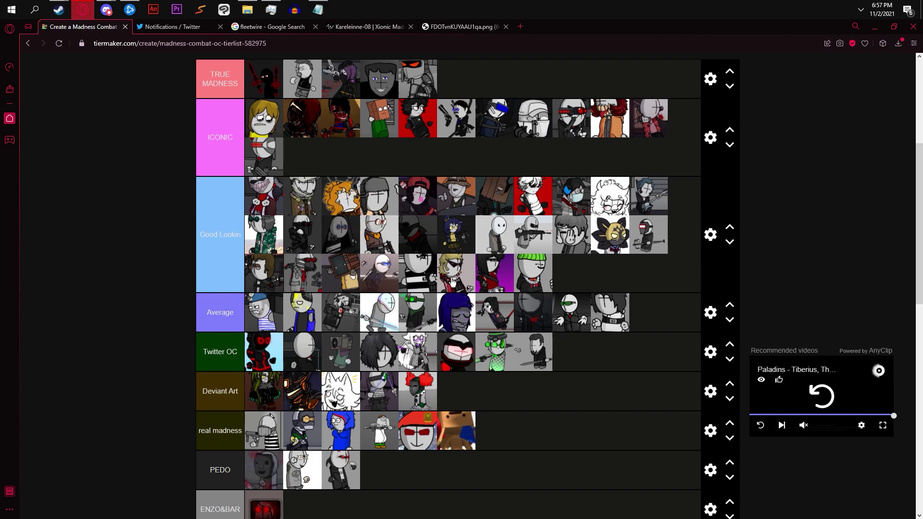
scroll(457, 282, up, 2)
scroll(379, 299, down, 3)
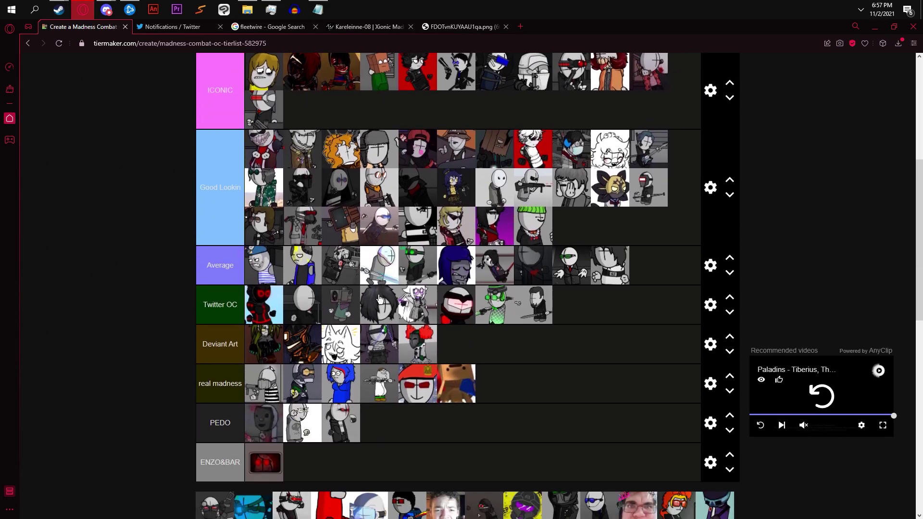
Place the bald character with blue sunglasses ninth in Average, directly before the suited character with green eyewear.
scroll(379, 299, up, 1)
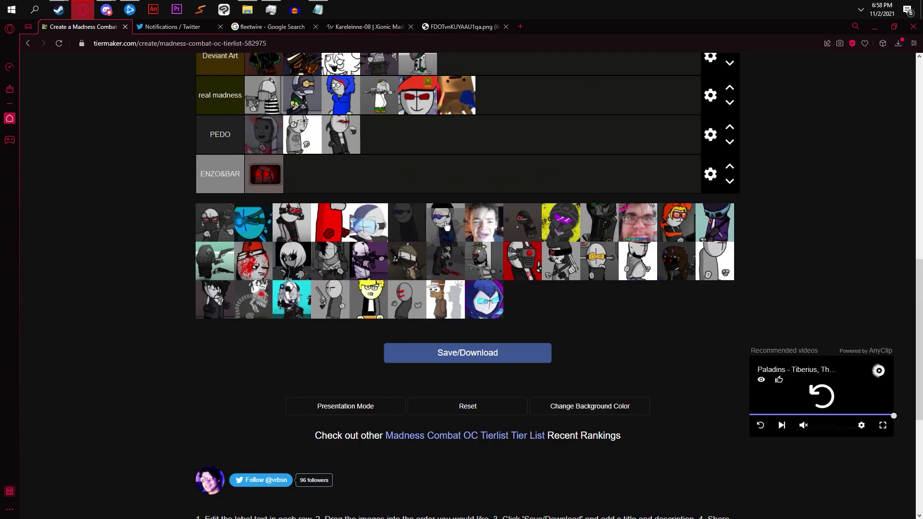
scroll(580, 267, up, 4)
drag(587, 221, 566, 270)
scroll(589, 296, up, 2)
scroll(138, 268, down, 5)
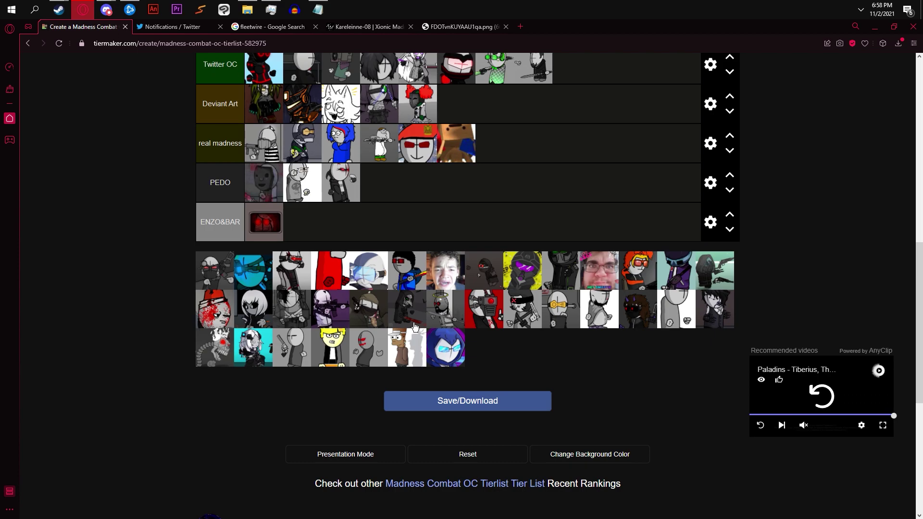
Place the black-haired character in the dark suit ninth in Good Lookin, directly after the white-haired character on the red background.
scroll(415, 327, up, 3)
drag(714, 452, 506, 142)
scroll(553, 181, up, 1)
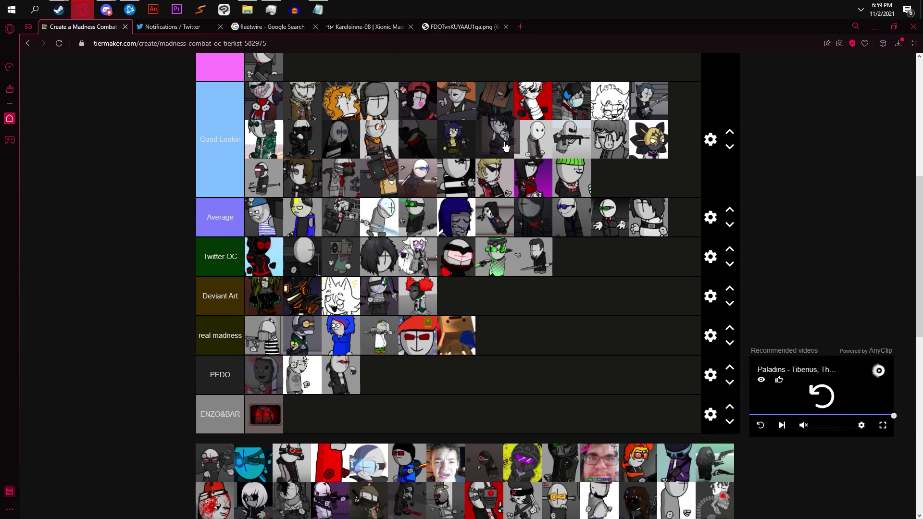
drag(505, 147, 568, 103)
Place the dark hooded character with red eyes second in ICONIC, directly after the blond character in the yellow shirt.
scroll(635, 282, up, 3)
drag(489, 455, 305, 158)
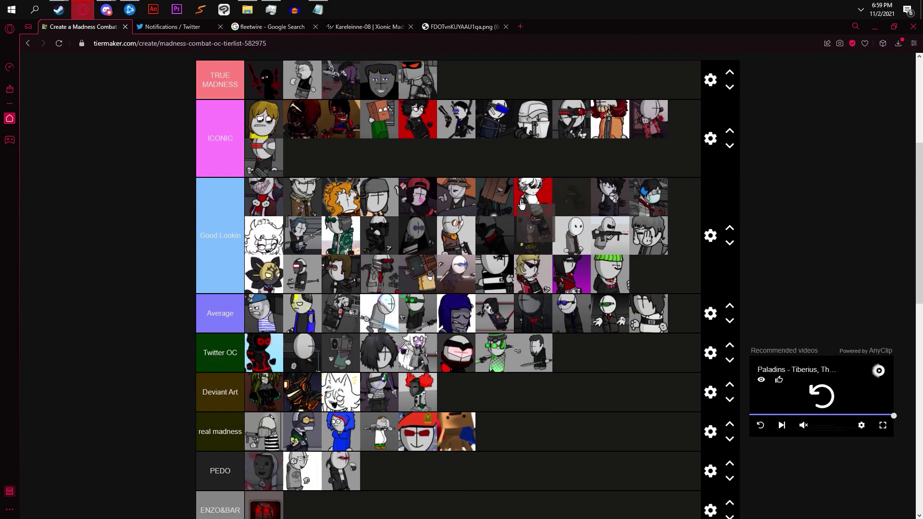
scroll(308, 135, up, 1)
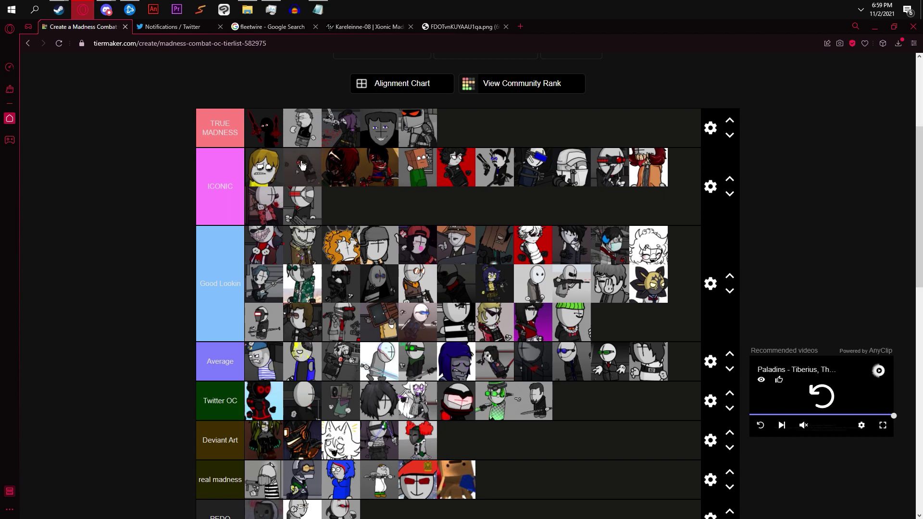
Place the face photo of the person wearing glasses fourth in PEDO.
drag(303, 171, 488, 353)
scroll(166, 221, down, 4)
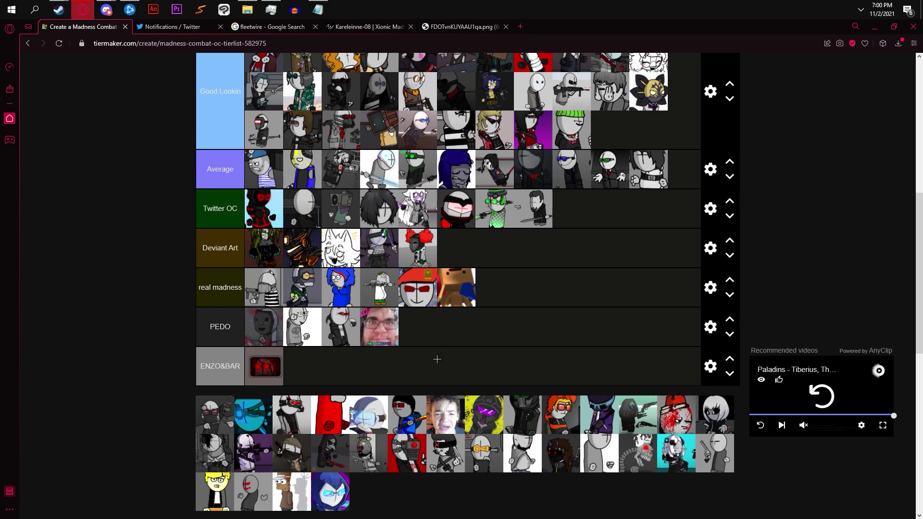
Place the face photo of the young man sixth in TRUE MADNESS, directly after the character with orange eyes.
scroll(551, 289, down, 2)
scroll(527, 344, up, 3)
scroll(440, 383, down, 2)
drag(441, 383, 482, 193)
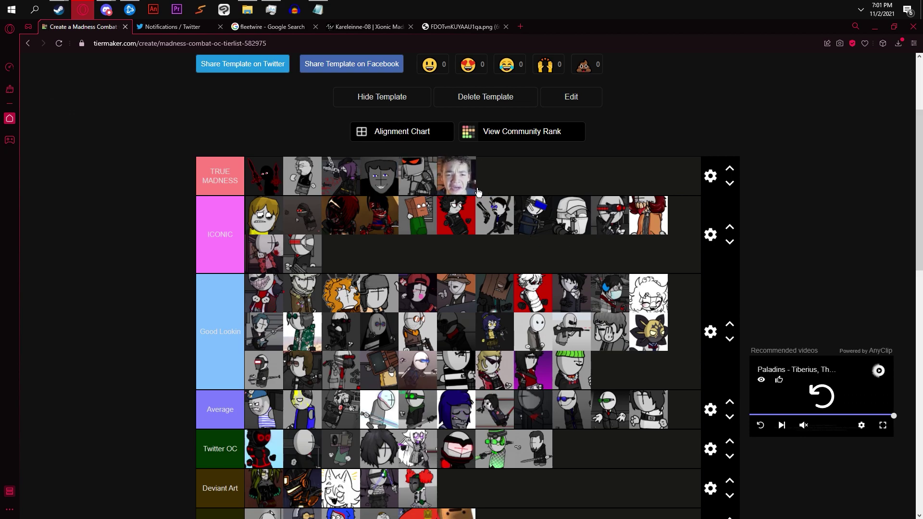
drag(477, 193, 474, 195)
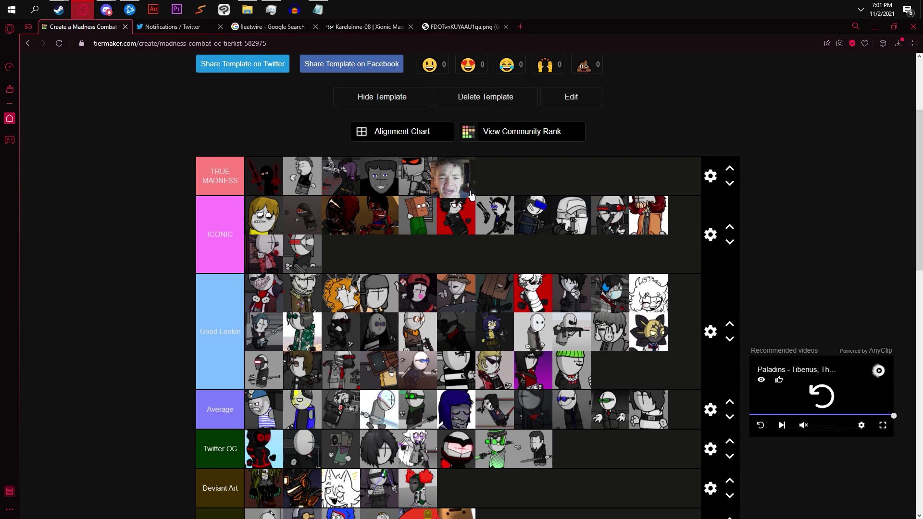
drag(471, 195, 478, 193)
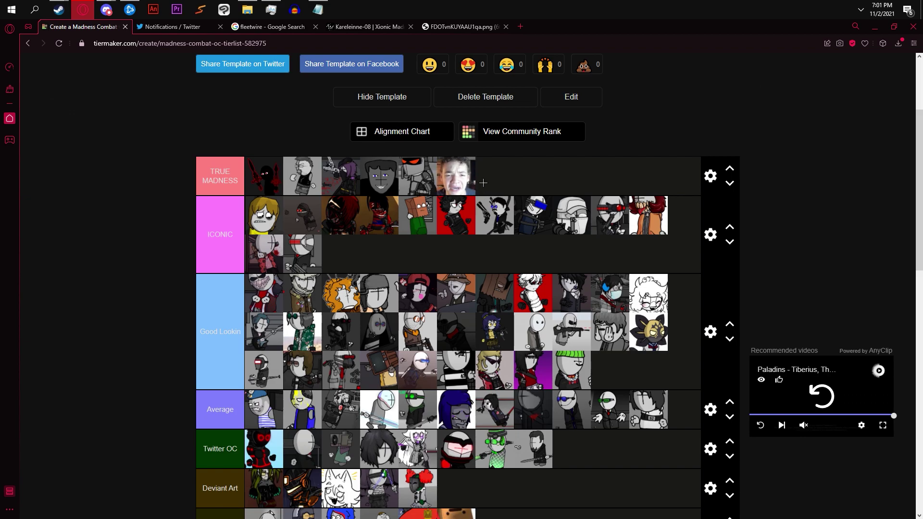
Place the grey masked character with red eyes second in ICONIC and the bright cyan character fifth in Average.
scroll(463, 185, down, 9)
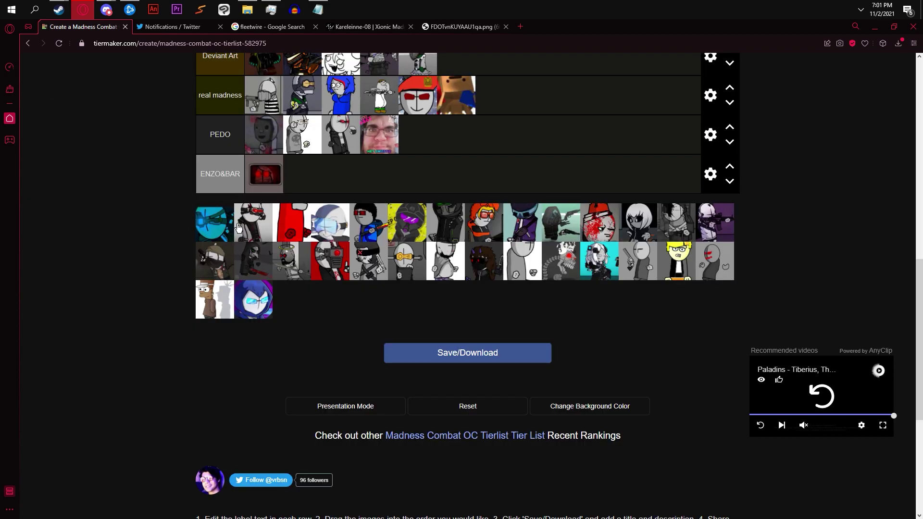
scroll(533, 211, up, 4)
drag(231, 221, 417, 176)
Place the character with red glasses on the light background in Good Lookin, directly before the flower-headed character.
scroll(335, 315, down, 2)
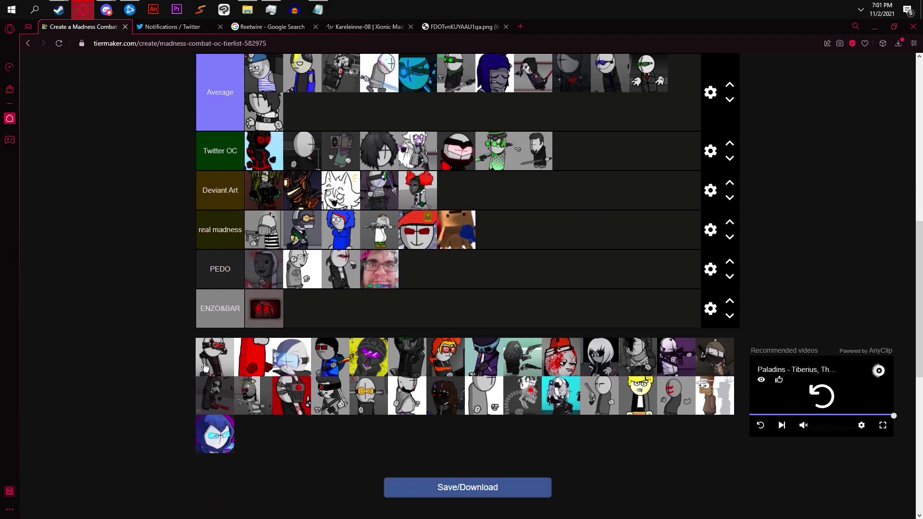
scroll(481, 269, up, 4)
drag(205, 365, 640, 340)
Place the red character on the white background sixth in Deviant Art, directly after the one with red hair puffs.
scroll(356, 163, up, 3)
scroll(618, 332, down, 4)
drag(418, 430, 513, 356)
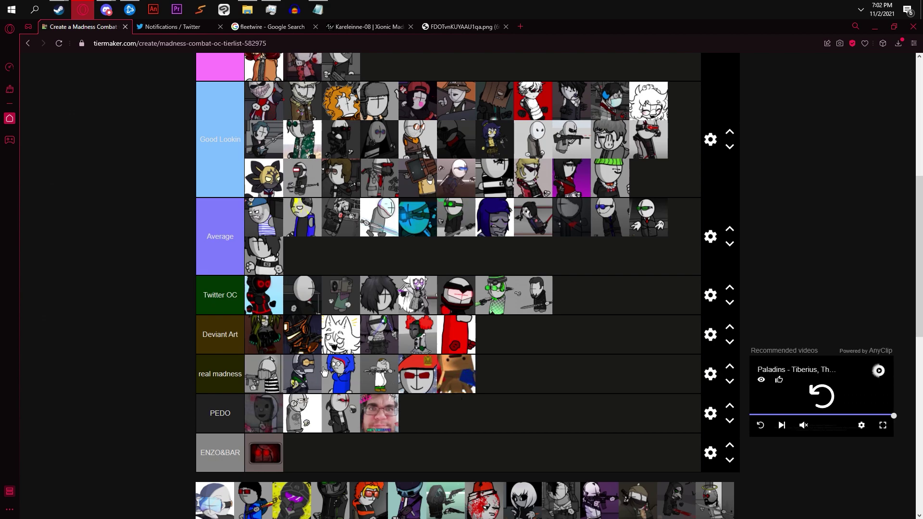
drag(429, 350, 434, 349)
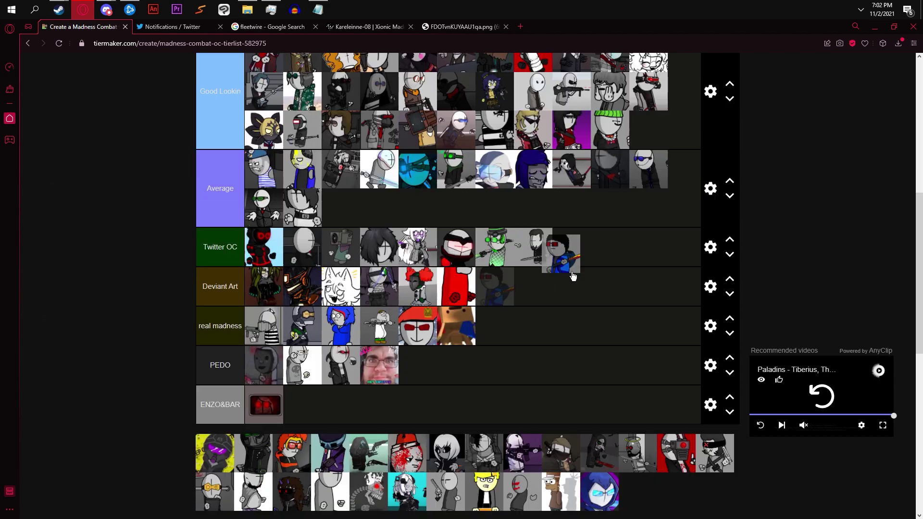
Place the character with the light-blue visor seventh in Average and add the blue-uniformed and purple-goggled characters at the tier's end.
drag(572, 274, 424, 233)
scroll(308, 270, down, 3)
drag(219, 303, 447, 250)
scroll(589, 263, up, 4)
scroll(452, 247, down, 1)
Place the dark character with the green-tinted suit tenth in Good Lookin, directly before the one with the blue face mask.
scroll(452, 247, down, 1)
drag(219, 412, 605, 161)
scroll(563, 310, up, 3)
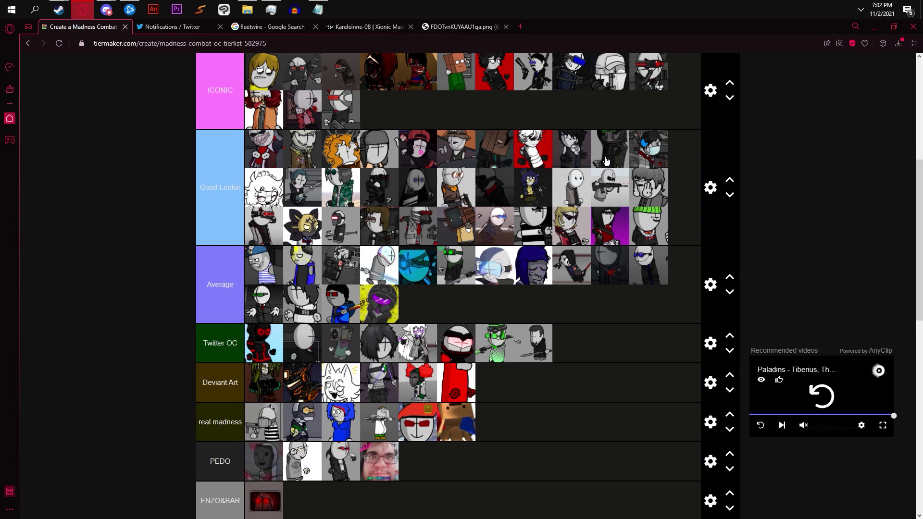
Place the orange-haired character with red glasses tenth in Good Lookin, directly before the dark green-tinted character.
scroll(404, 215, down, 4)
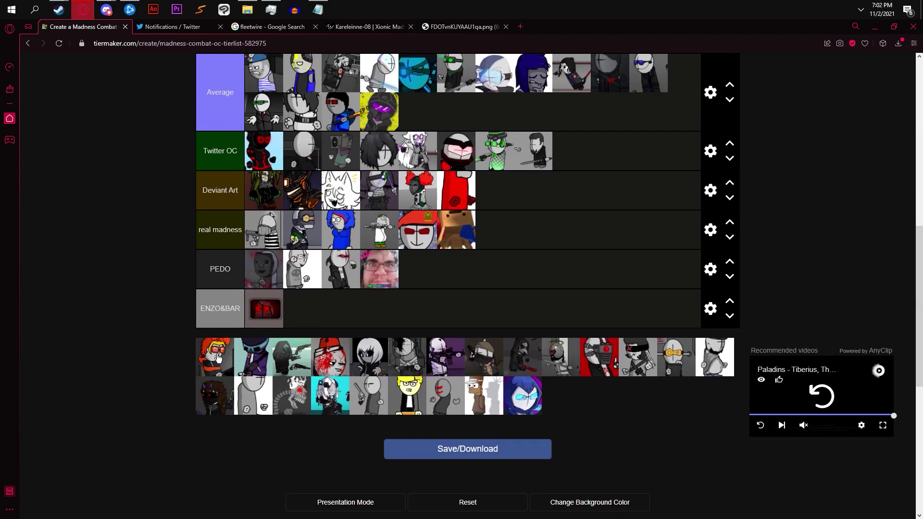
scroll(600, 324, up, 4)
drag(217, 358, 610, 153)
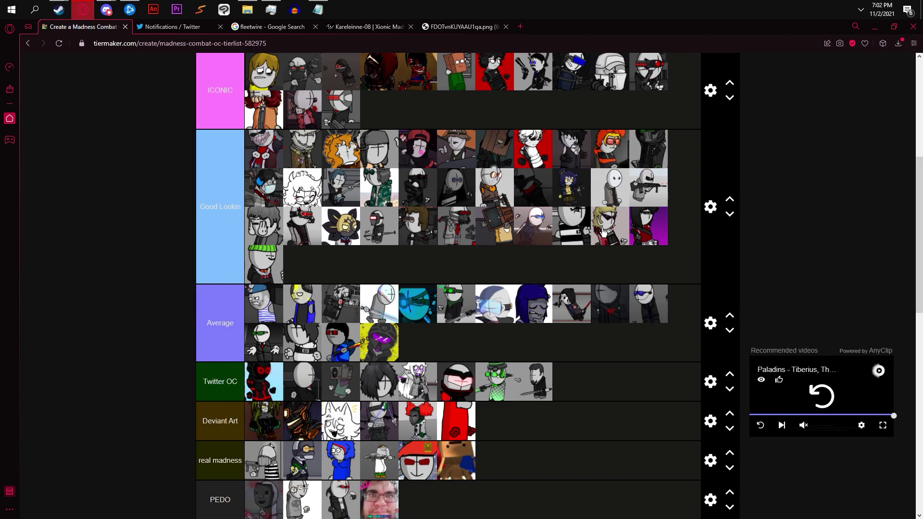
Place the purple-suited character on the teal background last in Average, directly after the purple-goggled character.
scroll(604, 235, down, 5)
drag(222, 363, 633, 308)
scroll(615, 264, up, 2)
scroll(619, 263, up, 2)
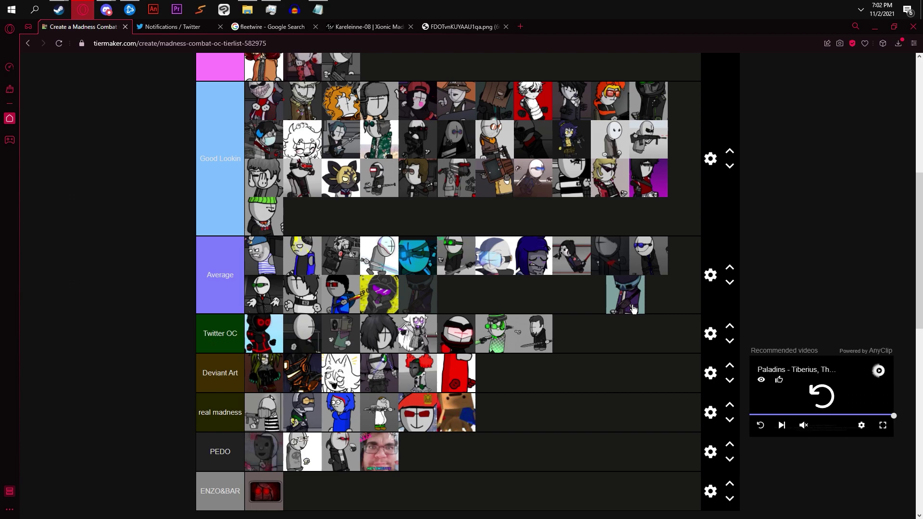
drag(633, 309, 426, 310)
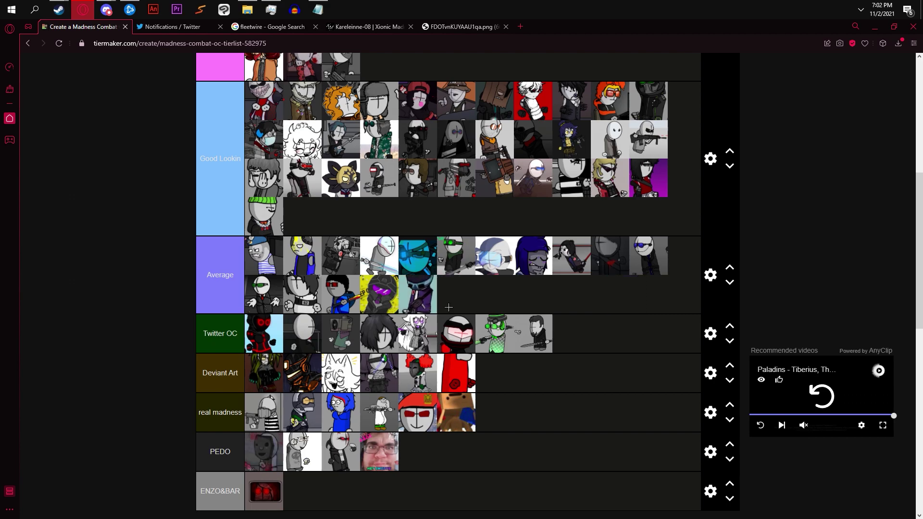
Move the purple-suited character to fourth in Average and place the dark character on the teal background before the blue-haired one in Good Lookin.
scroll(427, 317, up, 1)
scroll(428, 376, up, 1)
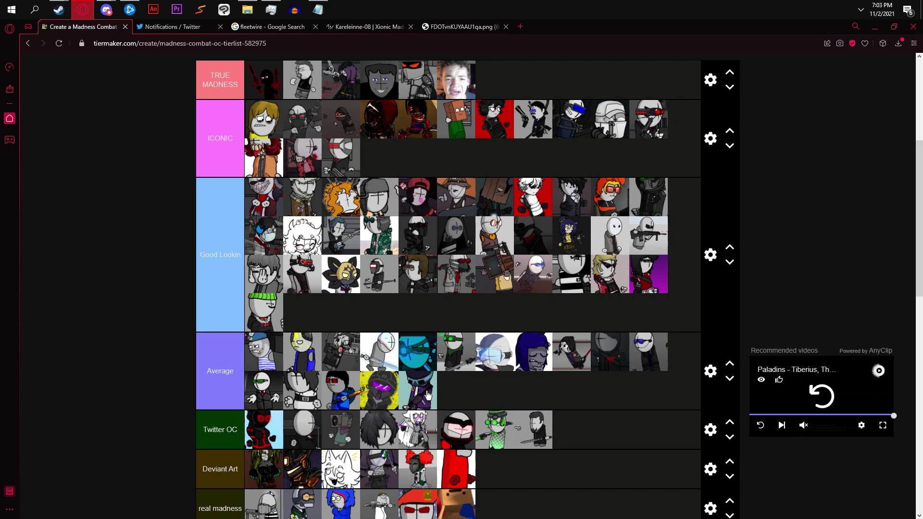
drag(427, 397, 445, 393)
drag(427, 395, 597, 241)
Place the blood-splattered character in the red hat third in TRUE MADNESS.
scroll(575, 260, down, 5)
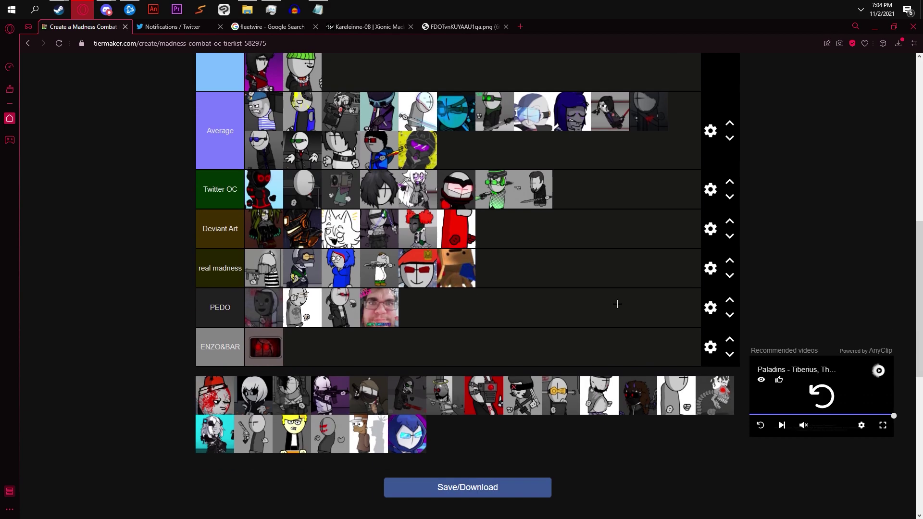
drag(221, 404, 401, 110)
scroll(615, 372, up, 5)
scroll(625, 240, up, 1)
scroll(620, 245, down, 9)
scroll(644, 201, up, 4)
scroll(623, 217, up, 4)
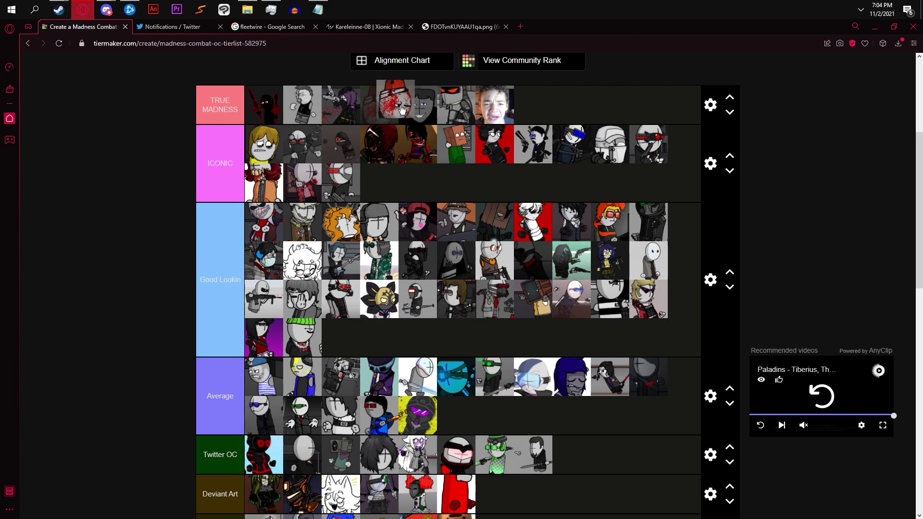
drag(402, 110, 342, 114)
Place the white-haired character in dark clothes first in Average, directly before the character in the blue beret.
right_click(453, 228)
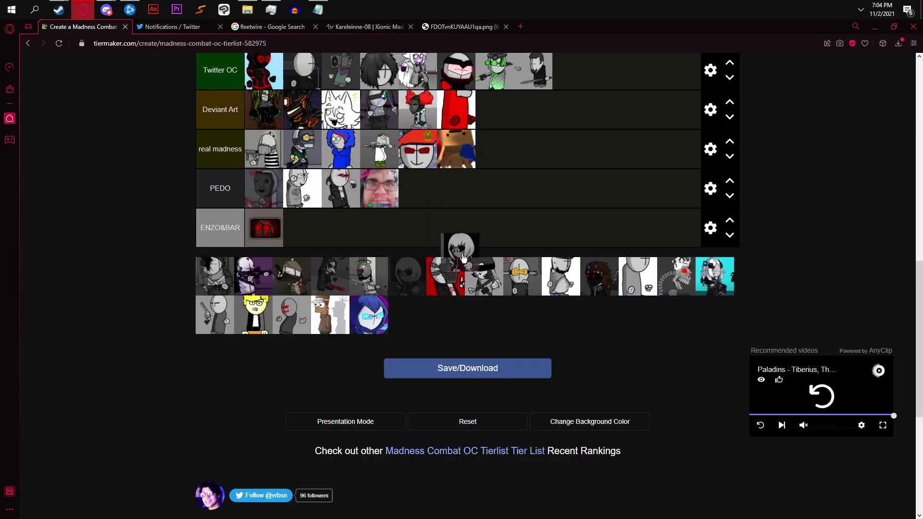
drag(461, 255, 208, 284)
drag(215, 279, 303, 230)
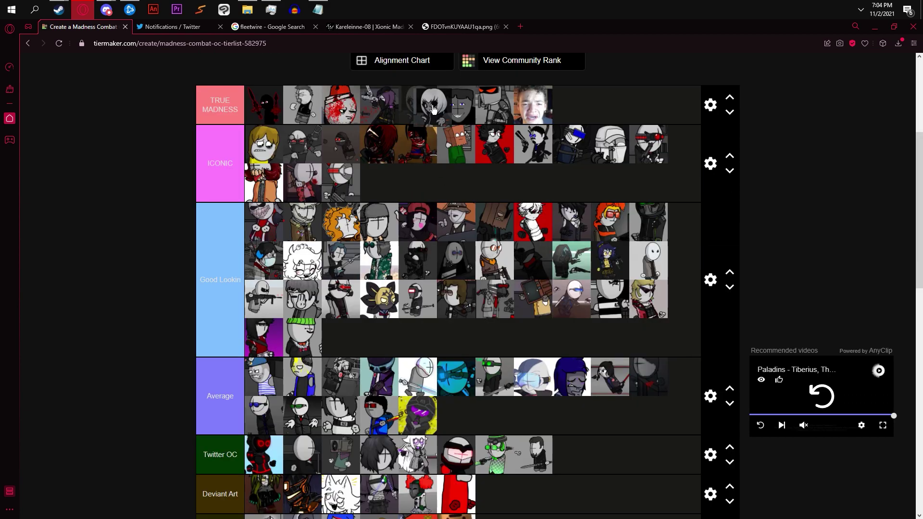
drag(433, 108, 351, 318)
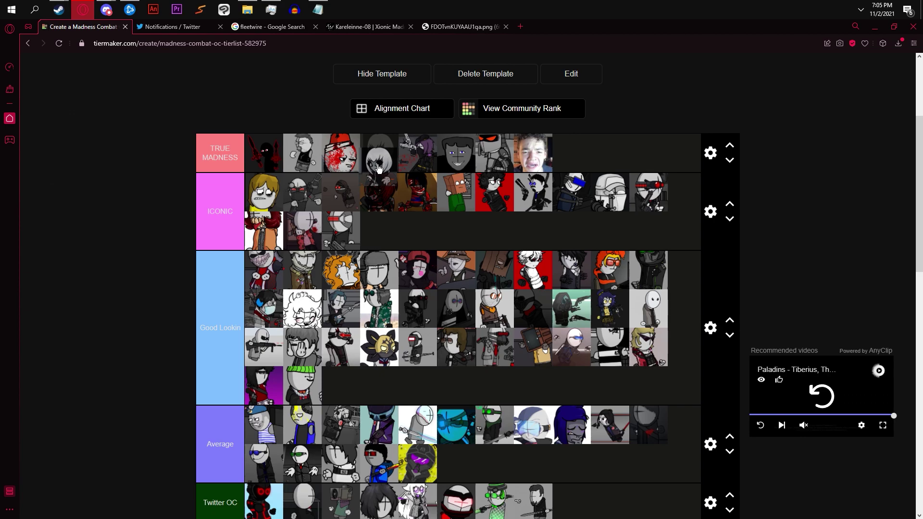
drag(378, 168, 300, 437)
scroll(308, 413, down, 2)
drag(309, 339, 270, 337)
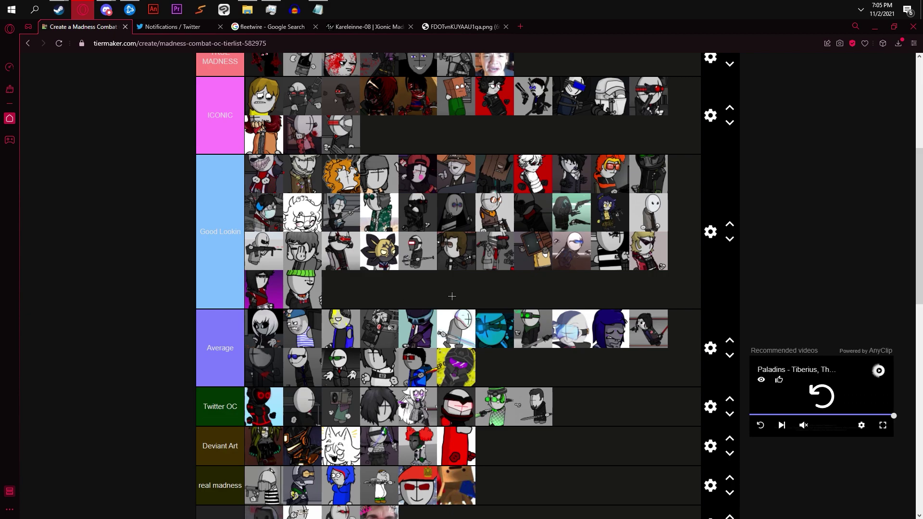
Place the armed character on the purple background third in Average and the grey dark-haired character sixth.
scroll(642, 325, down, 2)
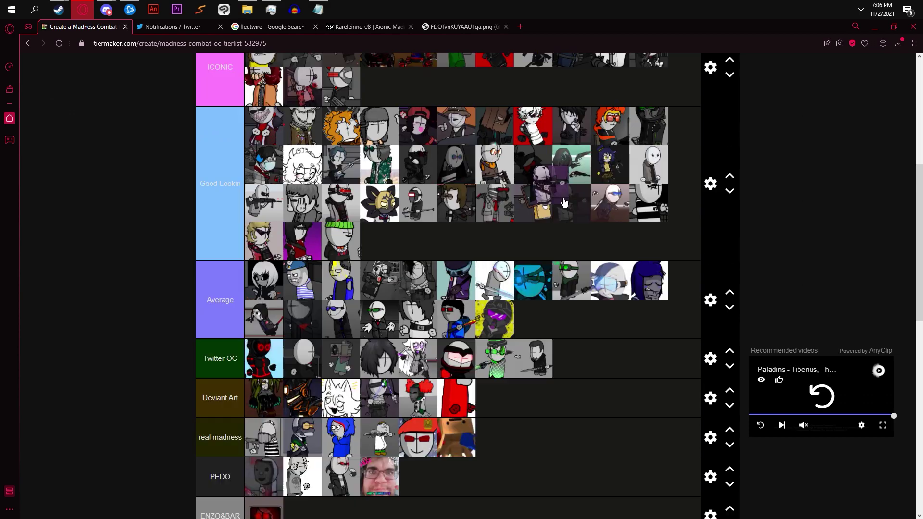
drag(564, 202, 343, 293)
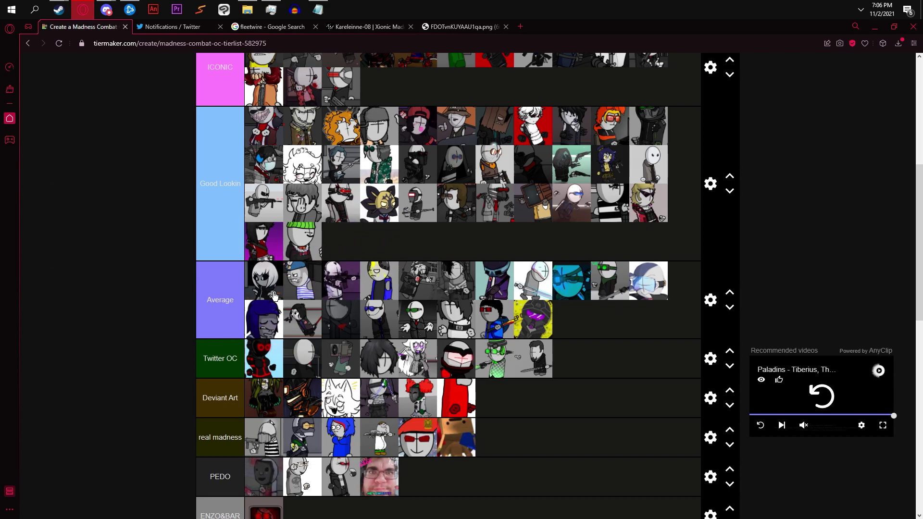
drag(606, 280, 373, 302)
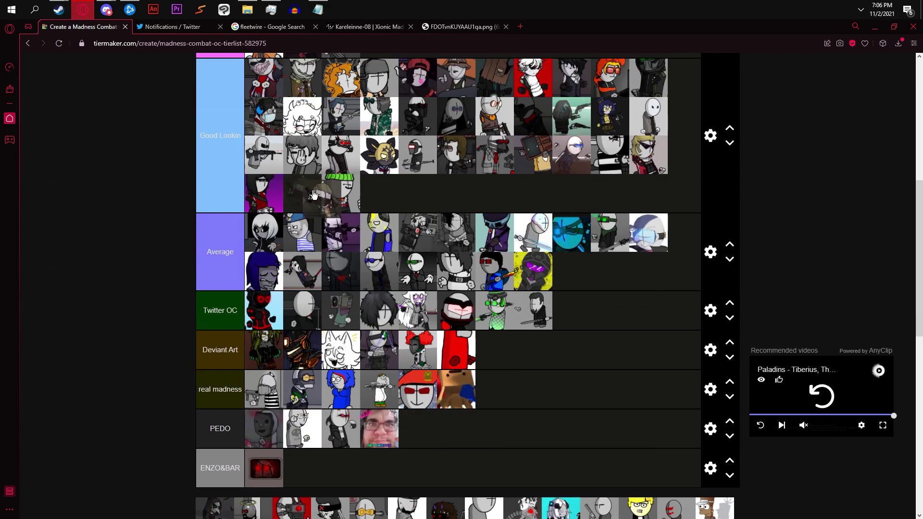
Place the brown-helmeted character in Good Lookin after the green-jacketed one, and the dark hooded and haloed characters fourth and fifth in Deviant Art.
scroll(323, 202, up, 2)
scroll(587, 210, down, 8)
scroll(596, 226, up, 5)
scroll(297, 336, down, 1)
scroll(297, 337, down, 2)
drag(225, 380, 406, 321)
scroll(495, 319, up, 2)
Place the mechanical character on the red background fourth in Twitter OC and the black-capped character fourth in Good Lookin.
scroll(406, 321, down, 3)
drag(233, 339, 369, 239)
scroll(153, 264, up, 2)
drag(215, 420, 378, 183)
scroll(601, 311, up, 2)
Place the character with yellow goggles in Average, between the suited characters with blue and green eyewear.
scroll(318, 166, up, 1)
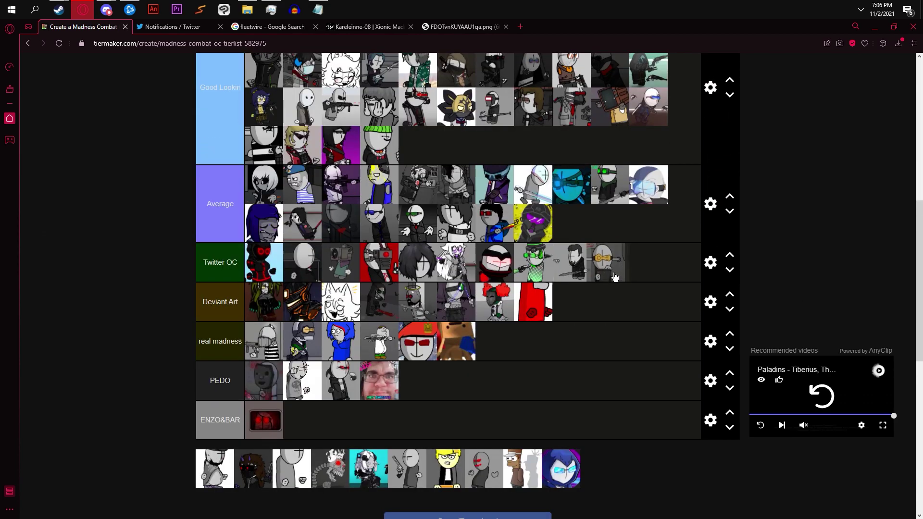
drag(613, 272, 434, 329)
scroll(631, 293, up, 2)
Place the grey character on the white background fourth in real madness, directly after the blue-hooded character.
scroll(433, 326, down, 4)
drag(214, 378, 382, 390)
scroll(182, 368, up, 3)
Place the dark brown-haired character with red eyes in Good Lookin, directly before the blue-haired character in the dark outfit.
scroll(223, 390, down, 3)
drag(222, 390, 290, 229)
scroll(606, 312, up, 4)
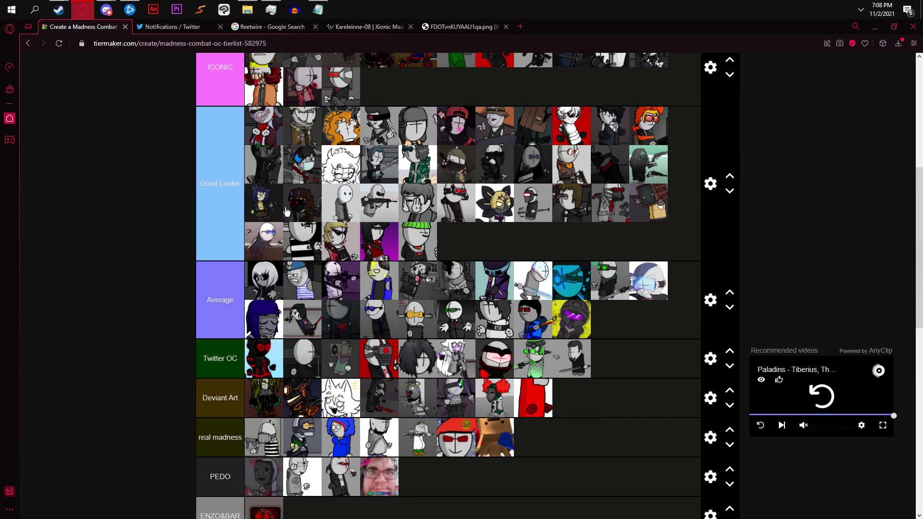
scroll(288, 212, down, 2)
scroll(293, 212, up, 2)
scroll(300, 214, down, 1)
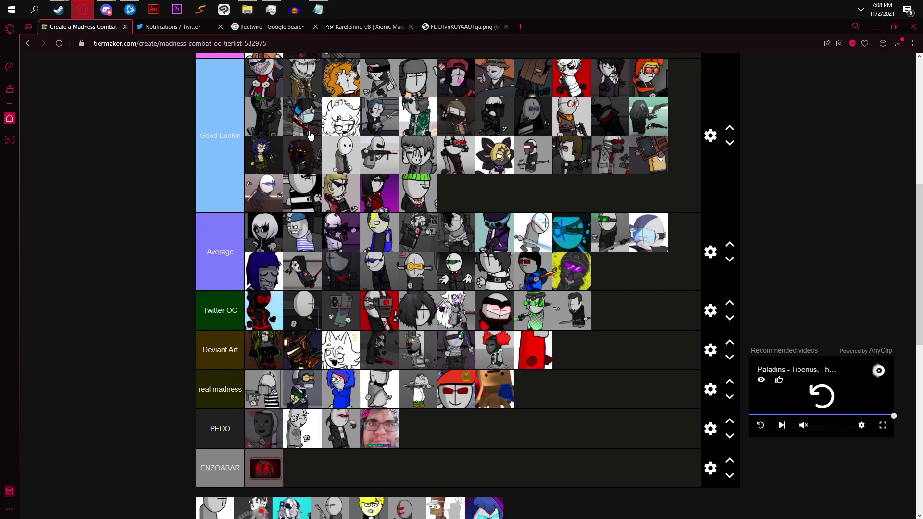
drag(302, 152, 264, 157)
Place the bald character on the white background third in Twitter OC and the skeletal character sixth in Average.
scroll(289, 167, down, 2)
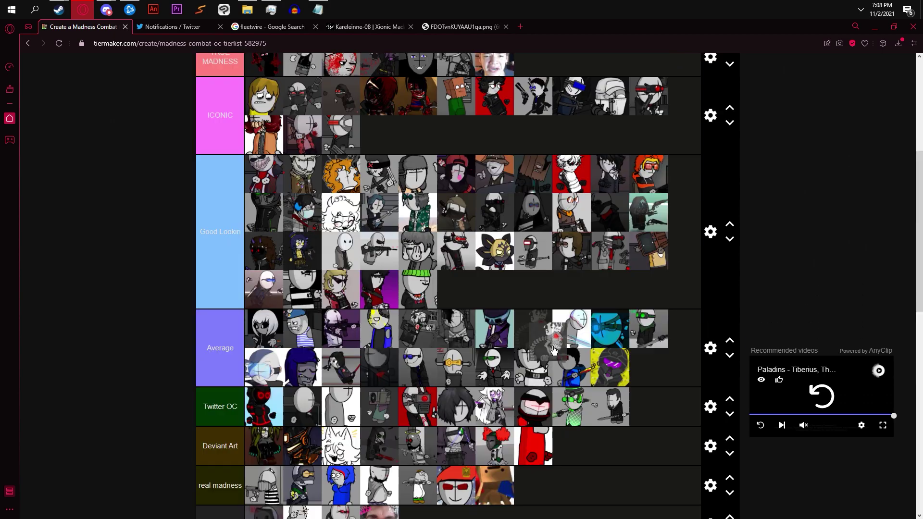
drag(557, 350, 435, 344)
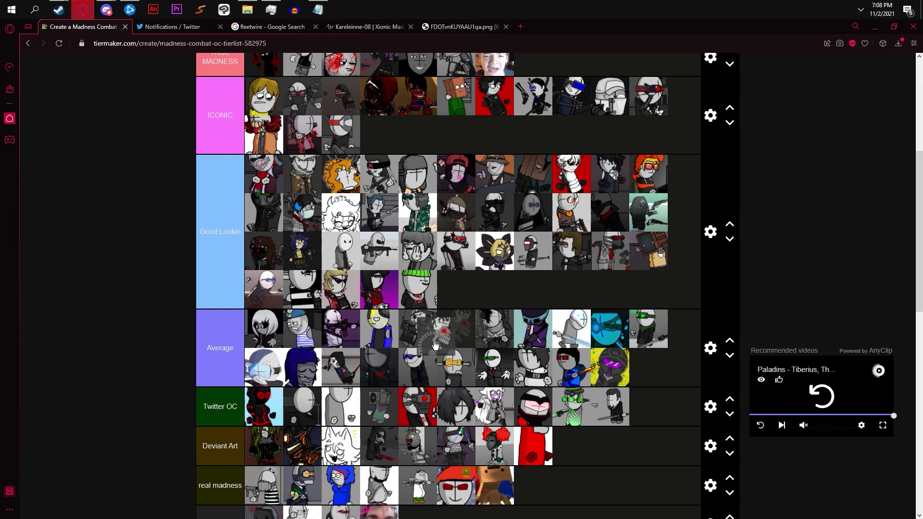
Place the white-haired character on the cyan background third in Good Lookin, directly before the orange curly-haired character.
scroll(427, 331, down, 4)
scroll(404, 183, up, 6)
drag(214, 428, 395, 207)
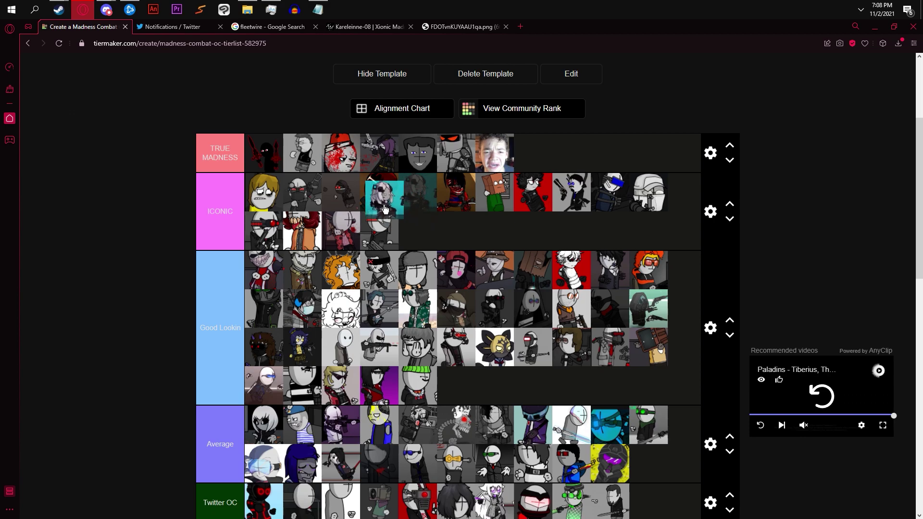
drag(381, 215, 372, 212)
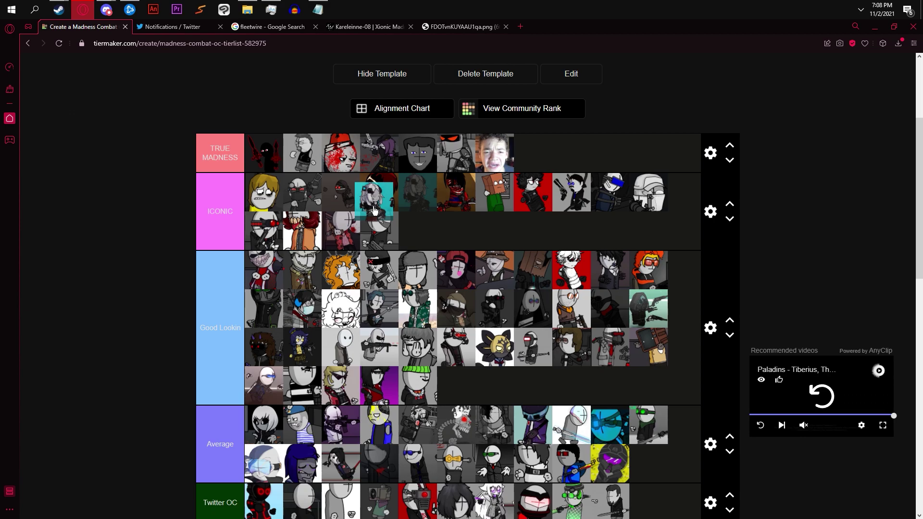
drag(374, 210, 299, 204)
drag(277, 204, 354, 279)
Place the bald grey character holding a pistol fifth in real madness, directly after the grey character on the white background.
scroll(296, 261, down, 6)
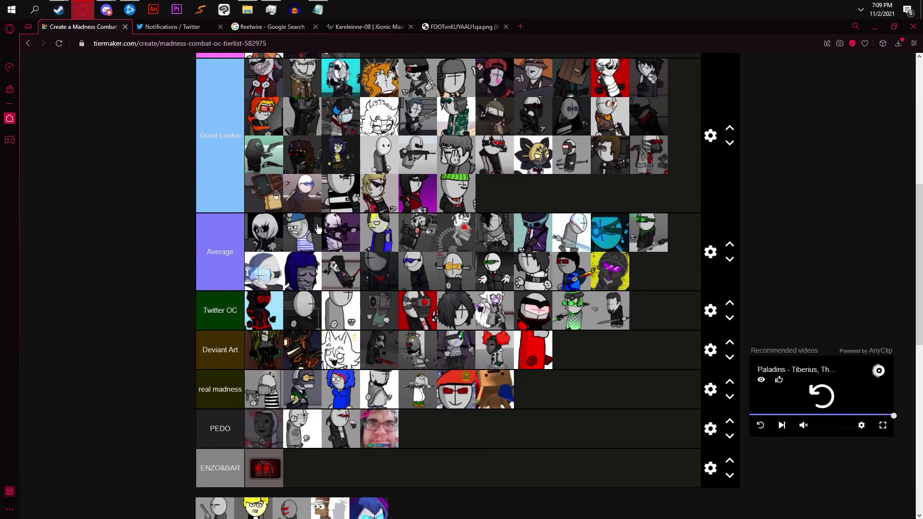
drag(220, 439, 665, 385)
scroll(522, 386, up, 5)
scroll(509, 383, down, 1)
scroll(521, 370, down, 3)
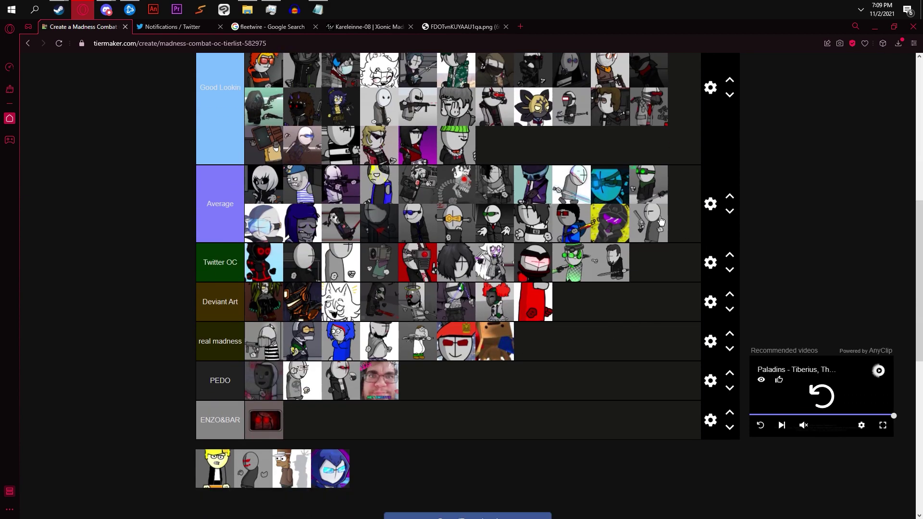
drag(675, 226, 644, 342)
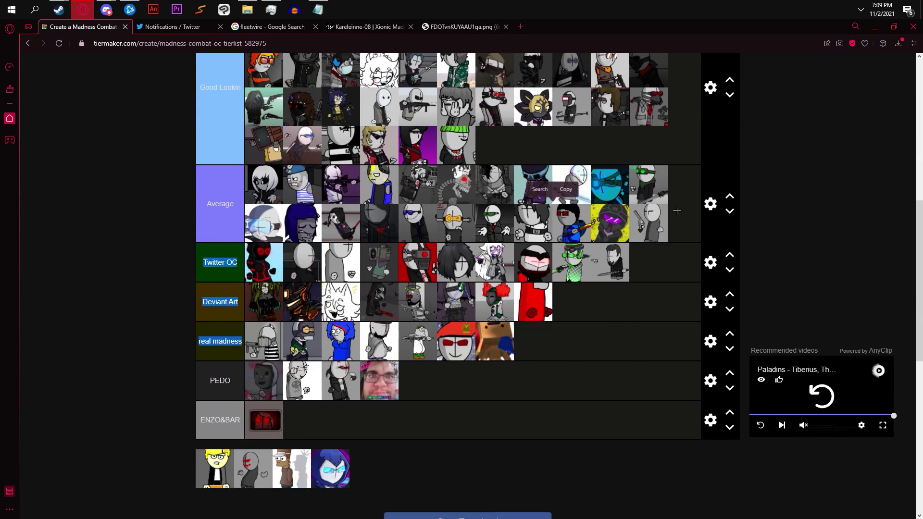
drag(652, 221, 603, 342)
drag(532, 341, 435, 345)
Place the blond character third in real madness and the grey character with red eyewear fourth in Deviant Art.
drag(219, 483, 382, 320)
scroll(504, 270, up, 2)
scroll(319, 192, up, 2)
scroll(334, 239, down, 4)
Place the brown character in the hat third in real madness and move it to fifth in PEDO.
click(222, 471)
drag(216, 476, 344, 357)
click(401, 471)
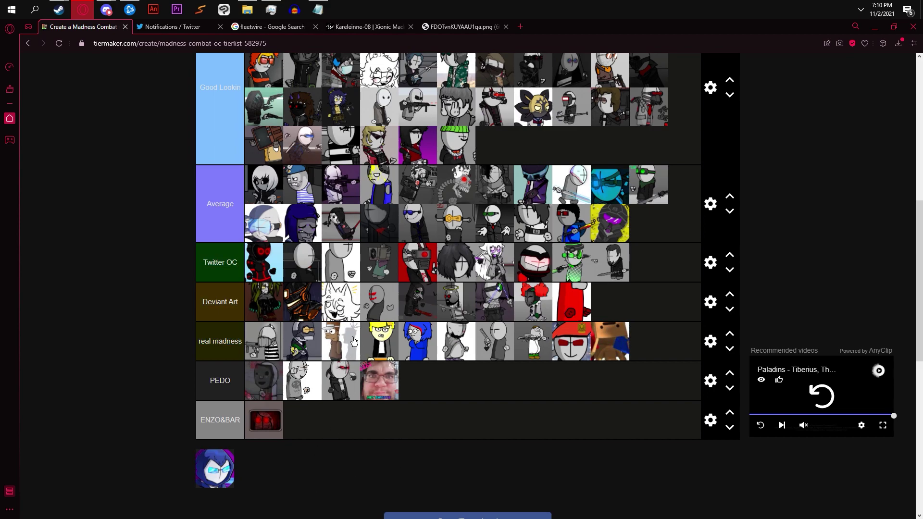
drag(356, 341, 423, 384)
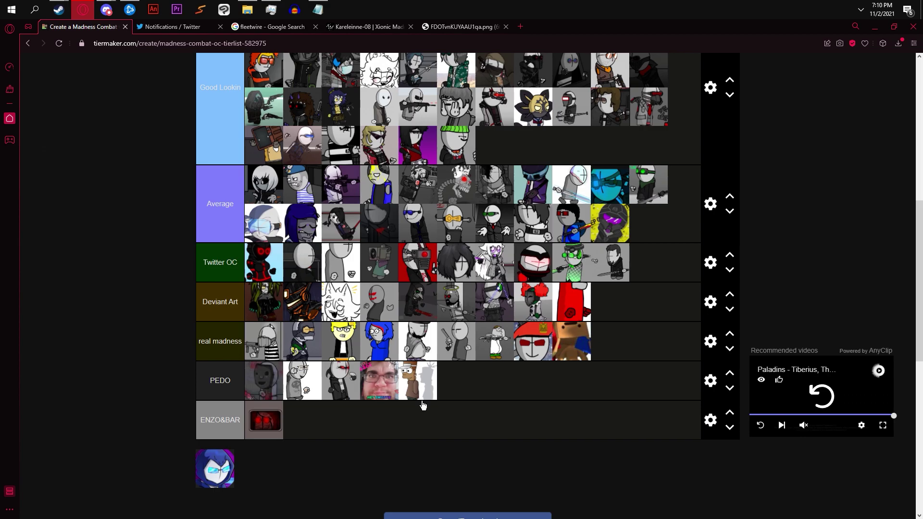
Add a new tier labelled "black simpson" and move the brown character in the hat into it.
click(710, 382)
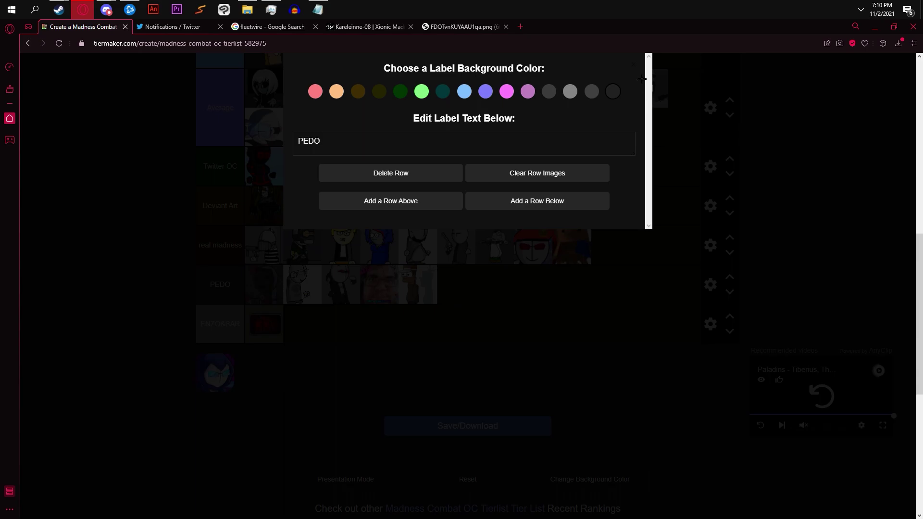
click(642, 79)
click(710, 245)
Move the black simpson tier up to the first row, above TRUE MADNESS.
click(738, 202)
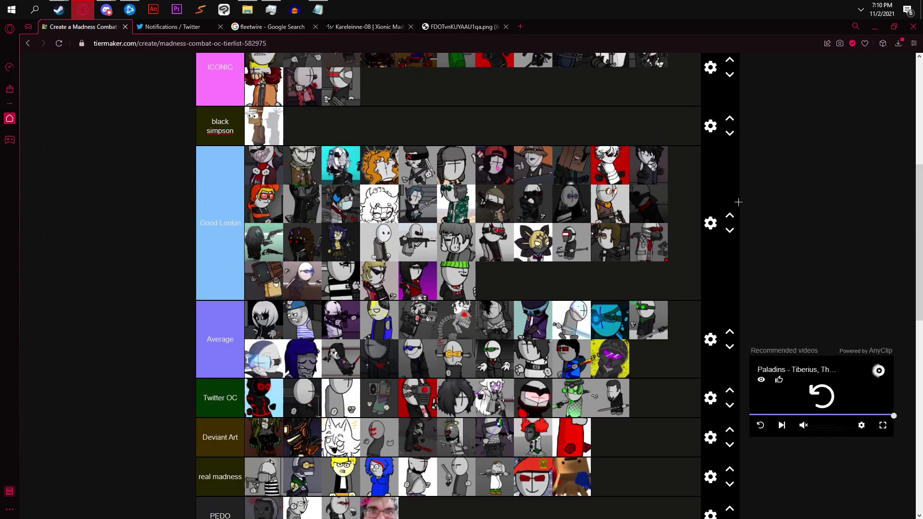
click(736, 120)
scroll(732, 149, up, 2)
click(730, 145)
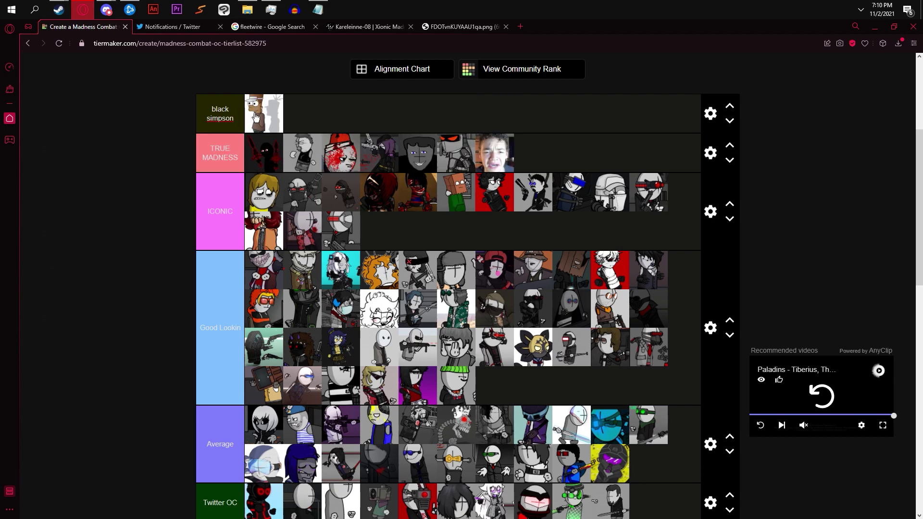
Place the blue-hooded character with glowing glasses seventh in ICONIC, directly after the box-headed character in green.
scroll(262, 115, down, 6)
scroll(315, 373, down, 1)
drag(228, 381, 312, 188)
scroll(309, 196, up, 6)
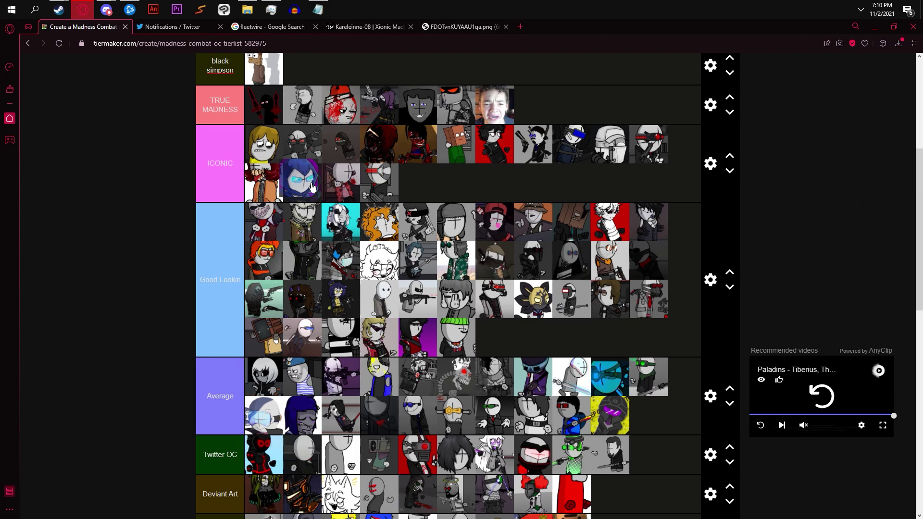
drag(310, 186, 502, 153)
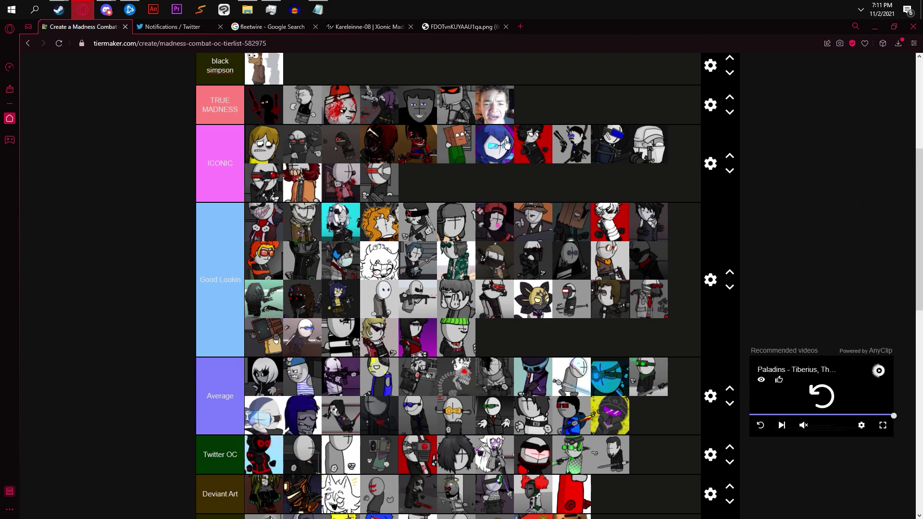
scroll(506, 142, down, 8)
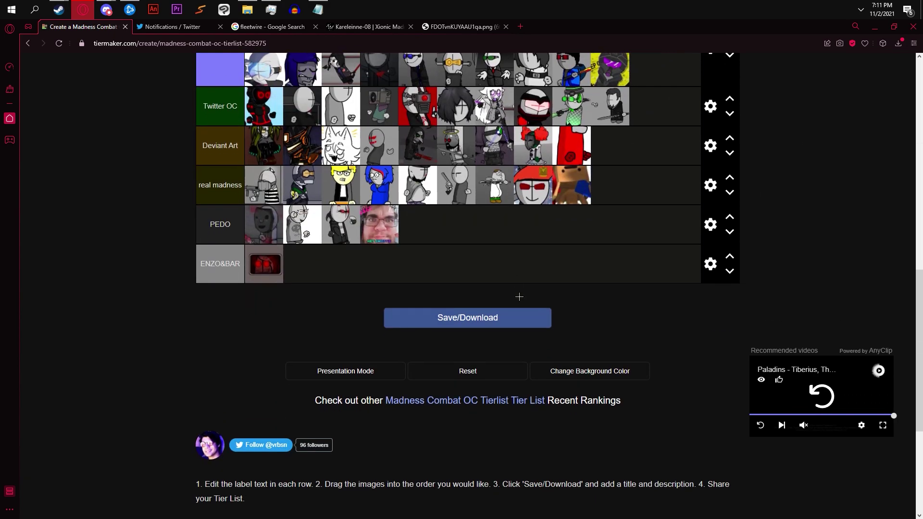
scroll(515, 309, down, 1)
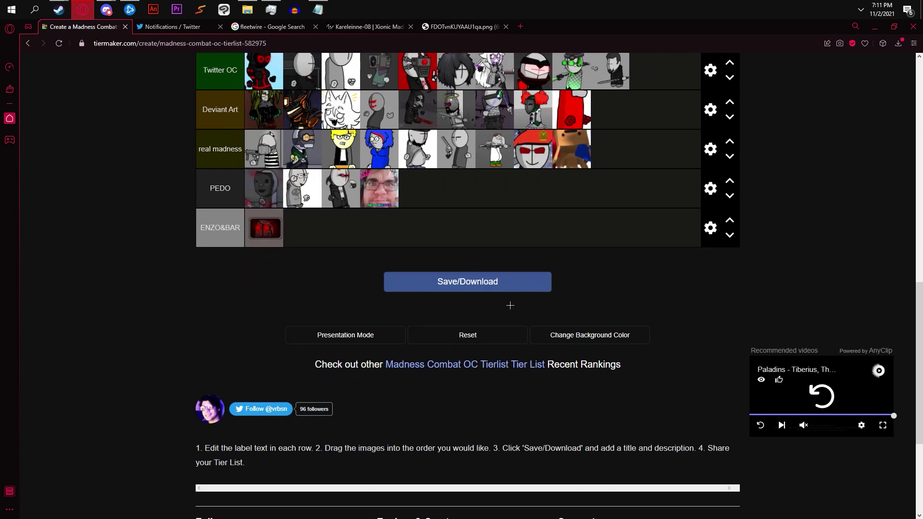
scroll(510, 305, up, 10)
scroll(419, 230, down, 1)
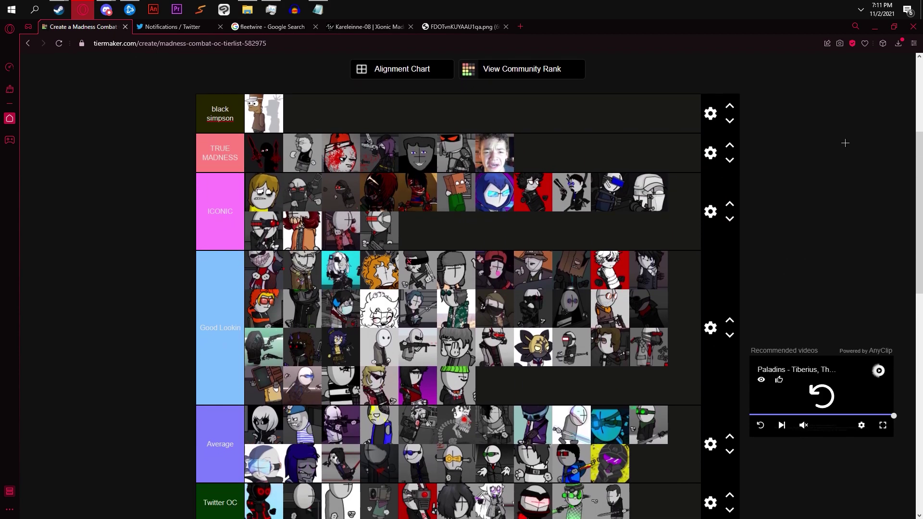